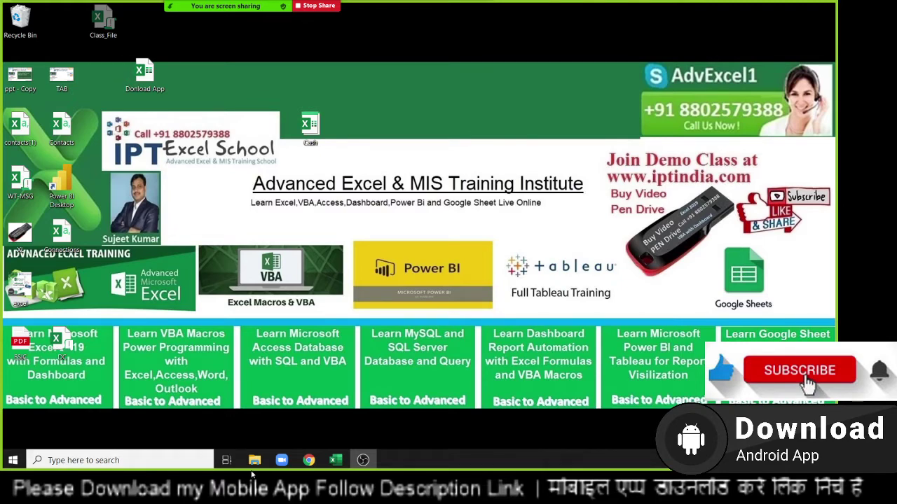
Delete columns C to E holding the Feb/Mar/Apr table.
click(342, 464)
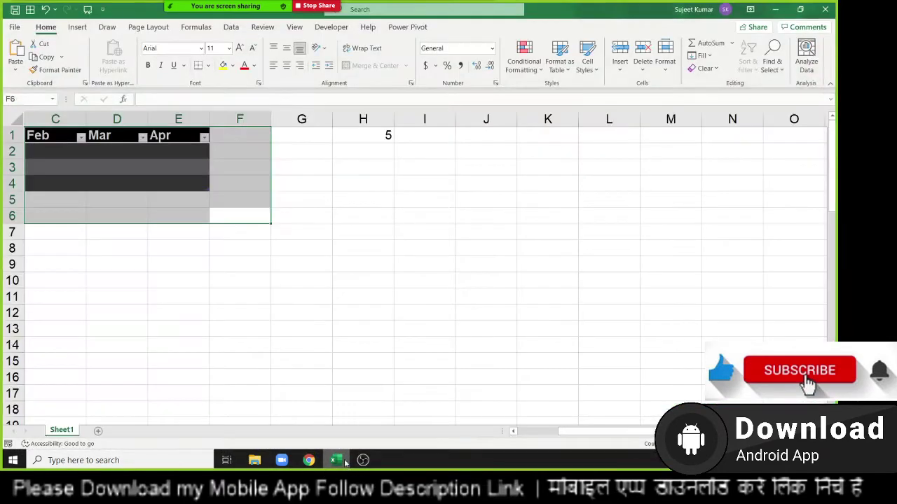
click(248, 291)
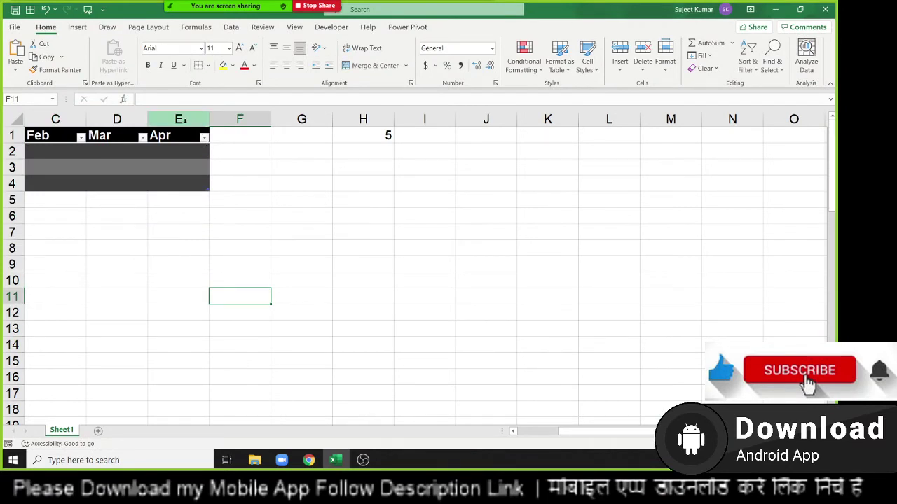
drag(180, 120, 73, 116)
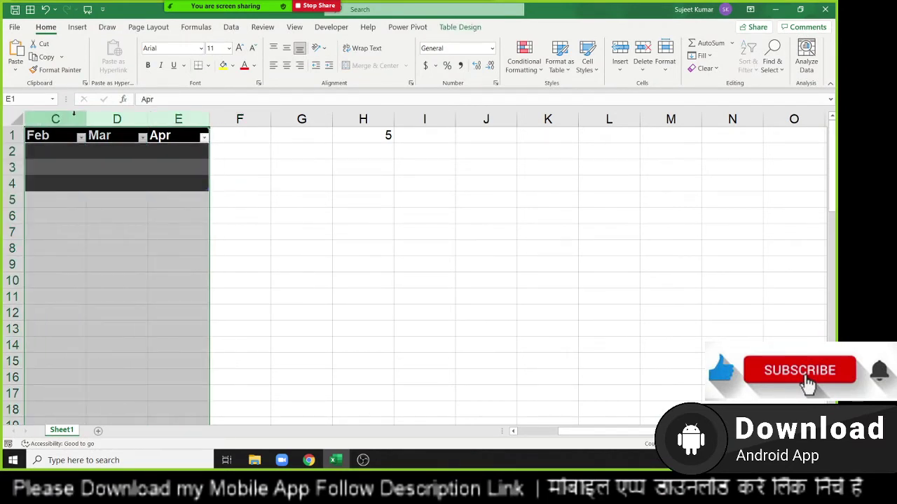
key(ctrl+minus)
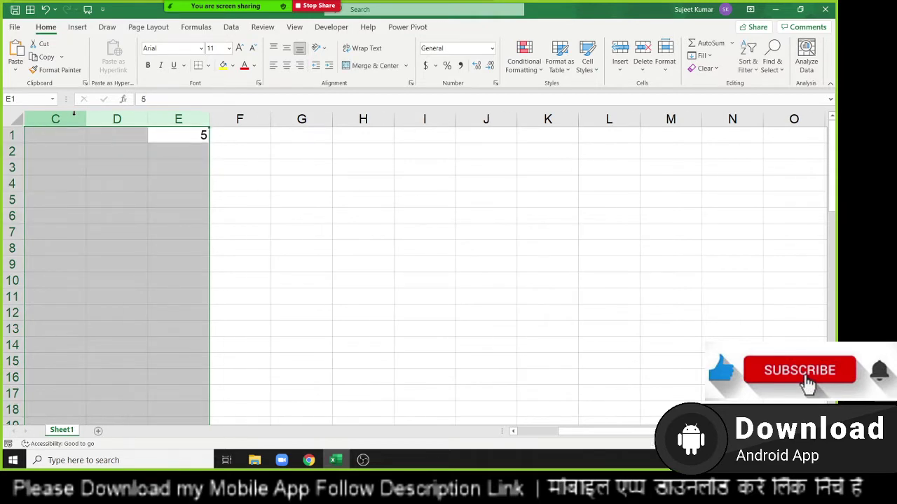
Clear the leftover value 5 from cell E1.
key(ctrl+minus)
key(Right)
key(Left)
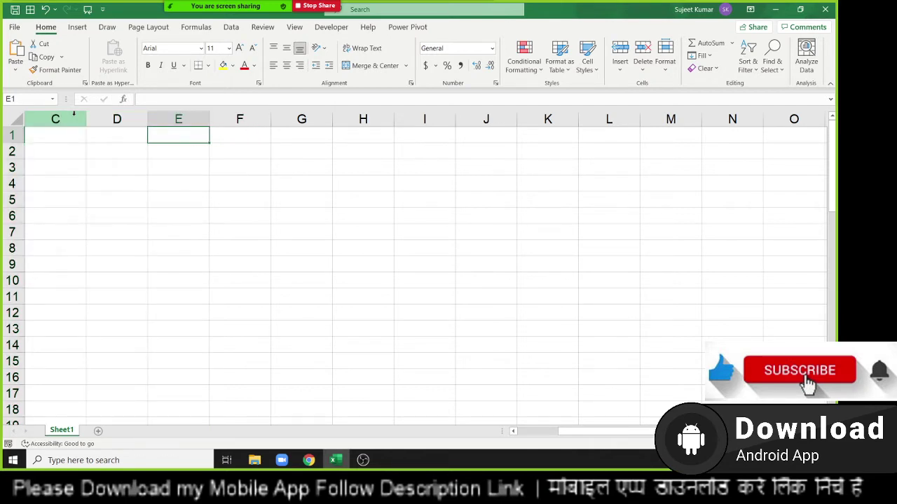
Enter 'Excel' in cell E1, then move to cell F2.
text(Excel)
key(Return)
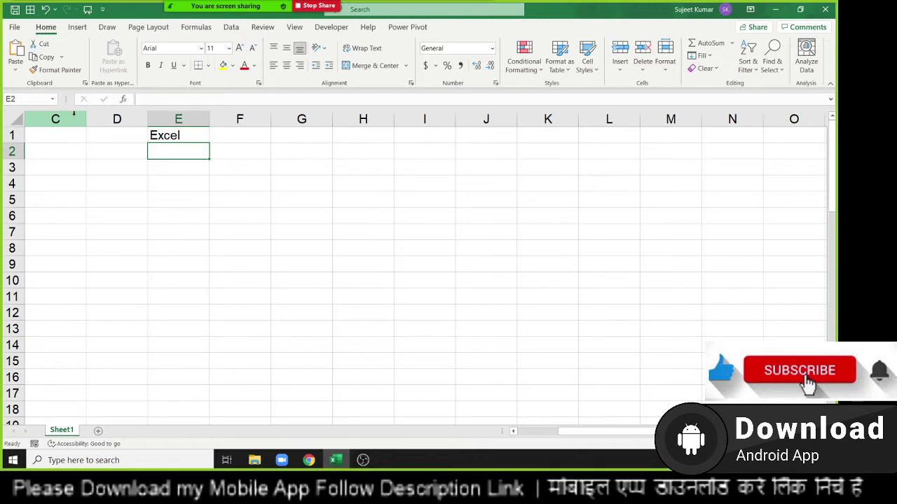
key(Right)
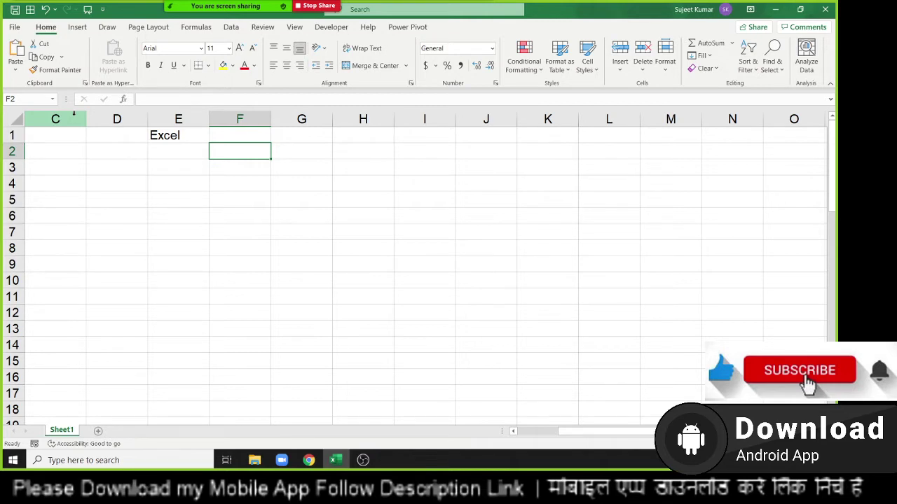
Type 'Data Storage' into cell F2.
key(Down)
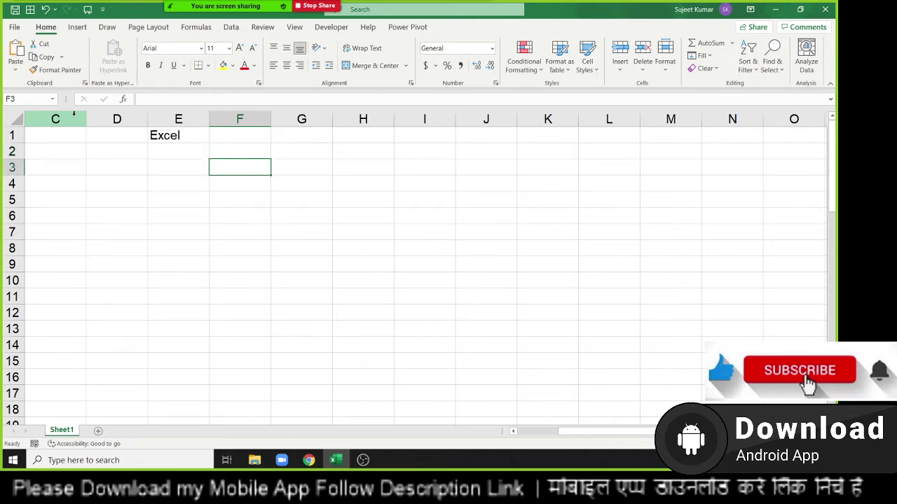
key(Up)
key(Down)
key(Up)
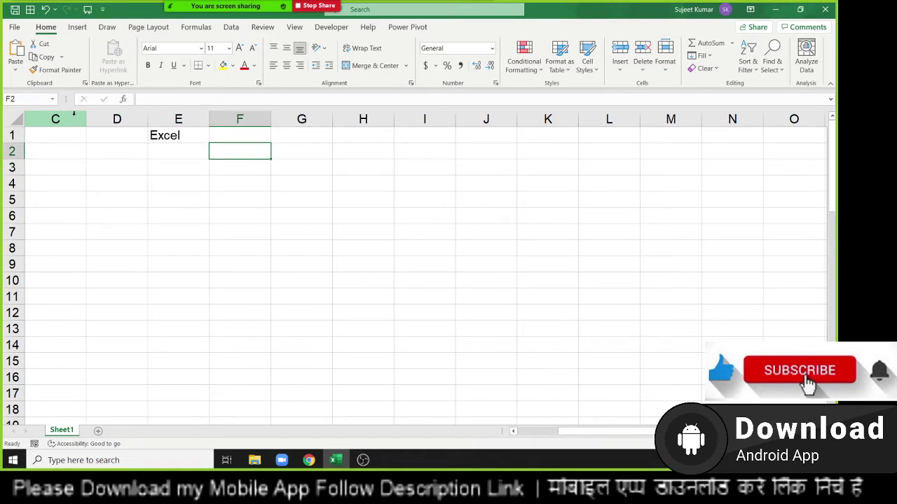
text(Data S)
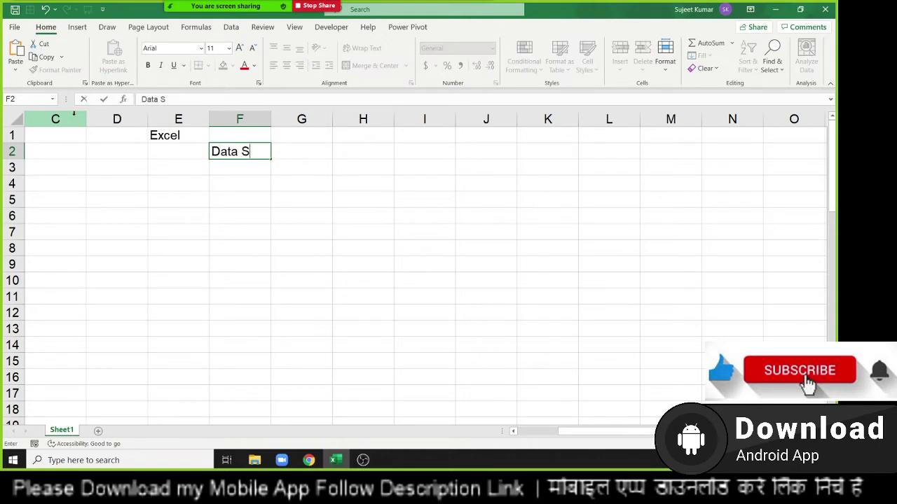
text(tora)
text(ge)
key(Return)
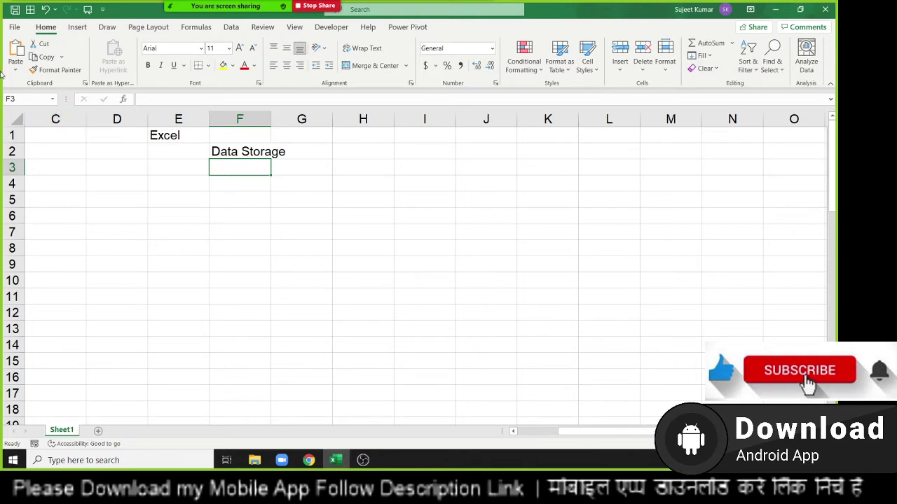
Open '5.Dashboard - Sales Performance' from the File menu's Recent list.
click(14, 27)
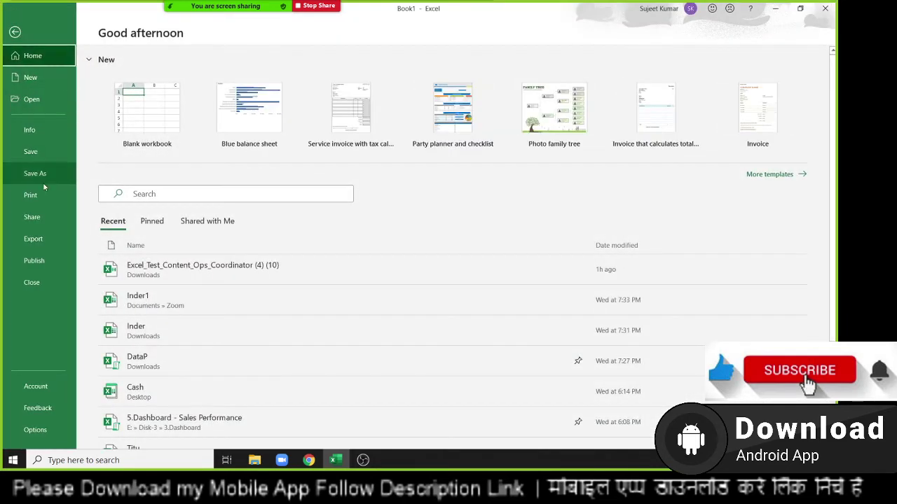
scroll(187, 334, down, 2)
click(187, 340)
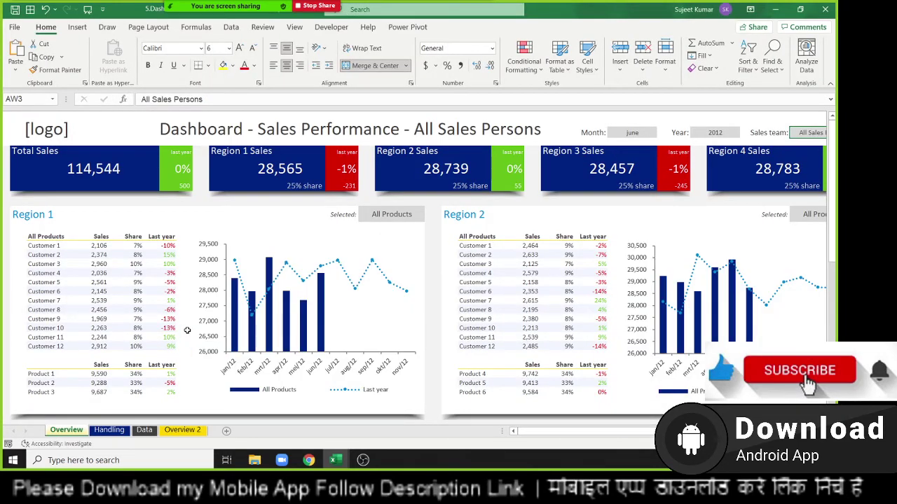
Look through the Data sheet, then return to the Overview dashboard.
scroll(164, 392, down, 2)
scroll(164, 379, down, 3)
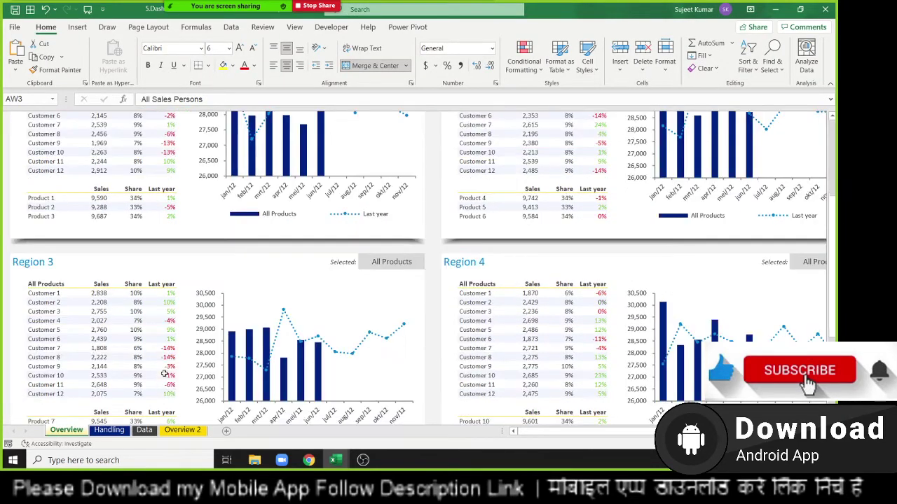
scroll(164, 365, down, 2)
scroll(164, 363, up, 4)
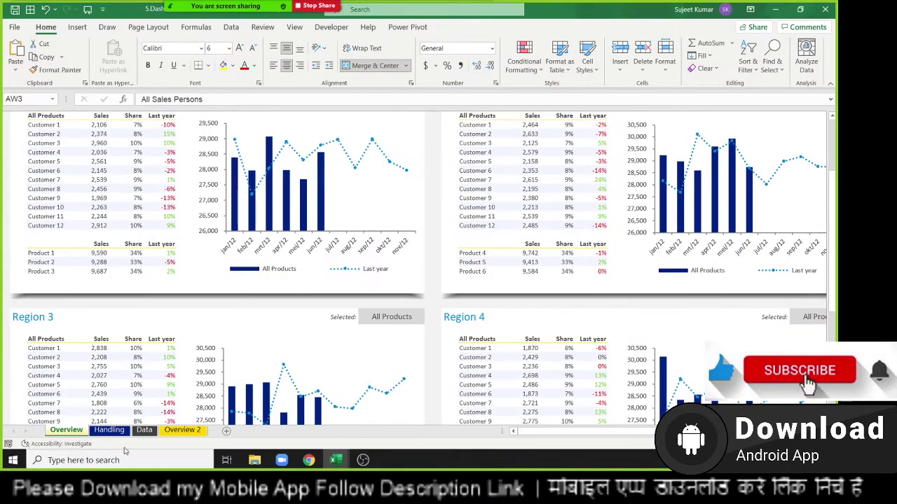
click(144, 430)
scroll(166, 384, down, 3)
scroll(168, 374, down, 4)
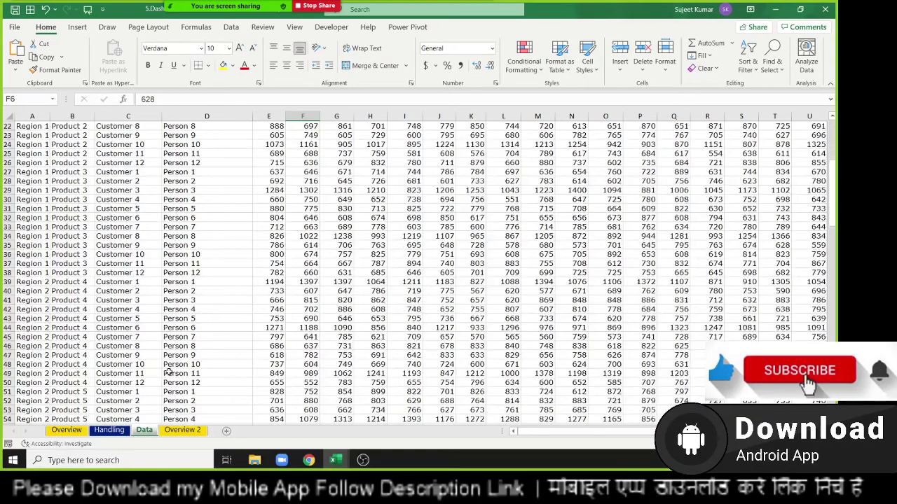
scroll(168, 372, up, 2)
scroll(168, 375, up, 2)
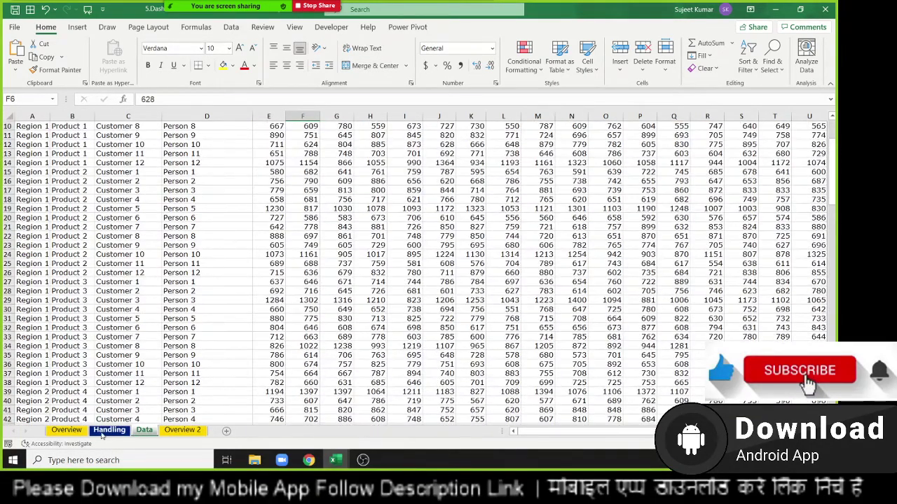
click(67, 431)
scroll(174, 385, up, 3)
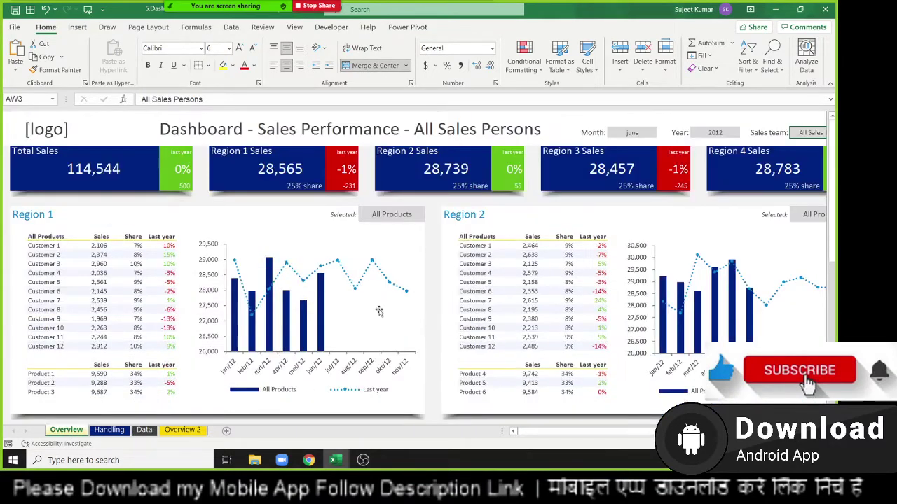
Set the dashboard Month in AL3 to july, then view the Data sheet.
click(623, 134)
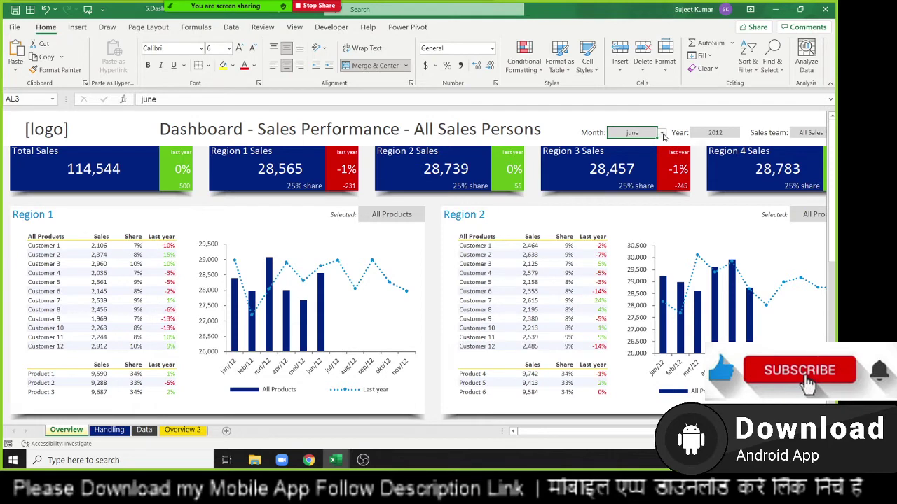
click(659, 134)
click(631, 168)
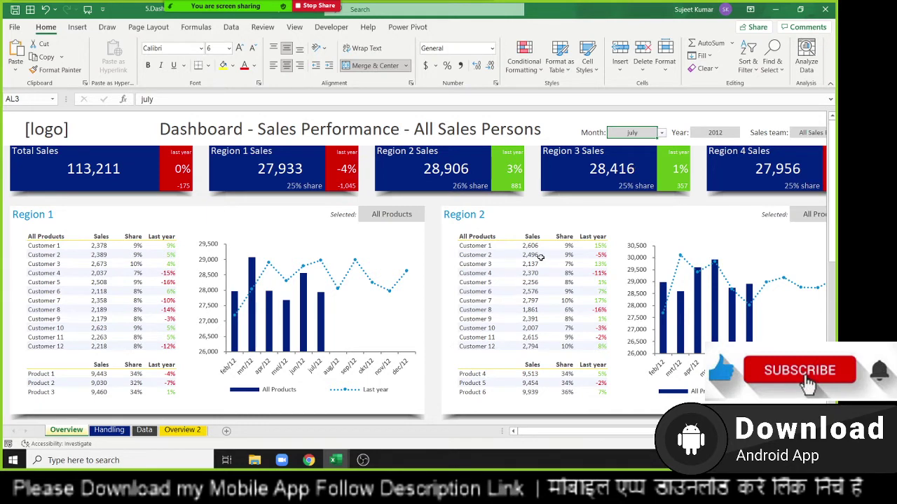
click(146, 431)
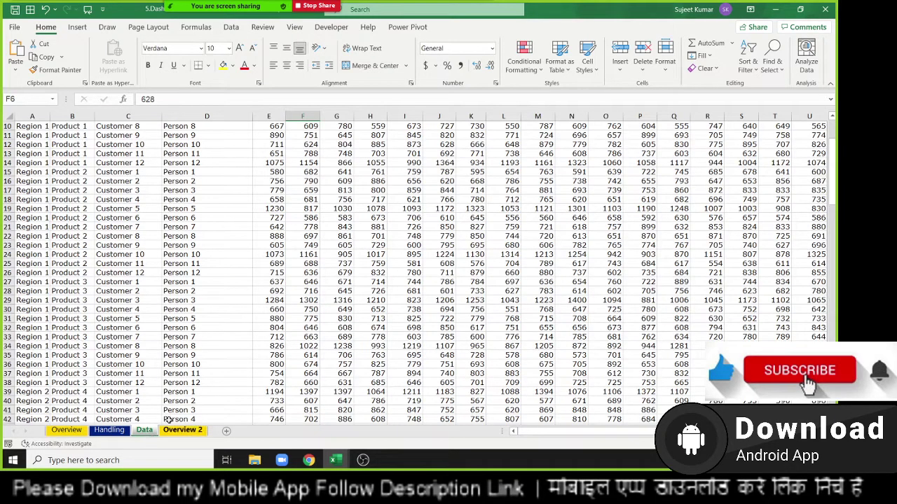
Close the dashboard workbook, choosing Don't Save.
click(826, 9)
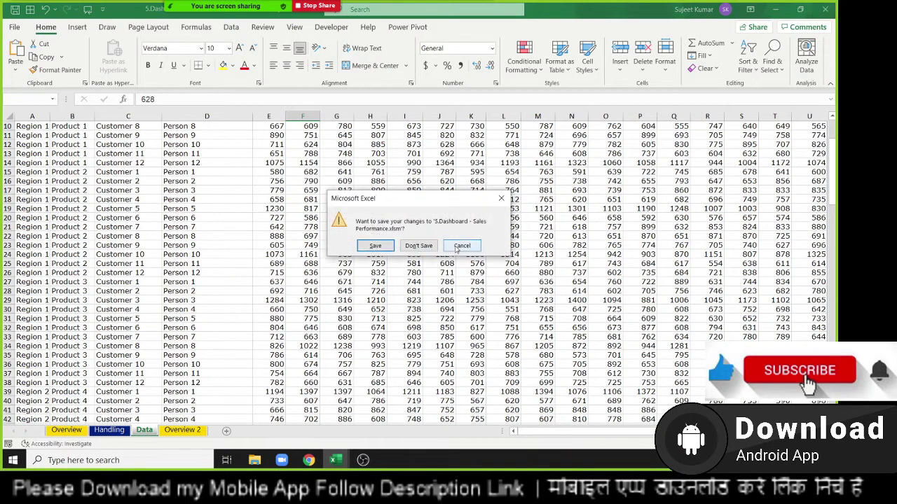
click(428, 246)
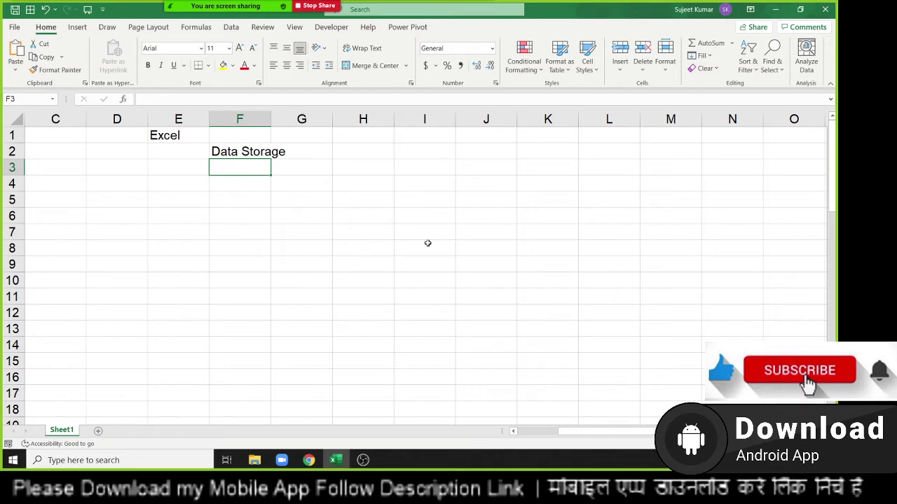
Enter 'Calculation' in cell F5 and select column H.
key(Right)
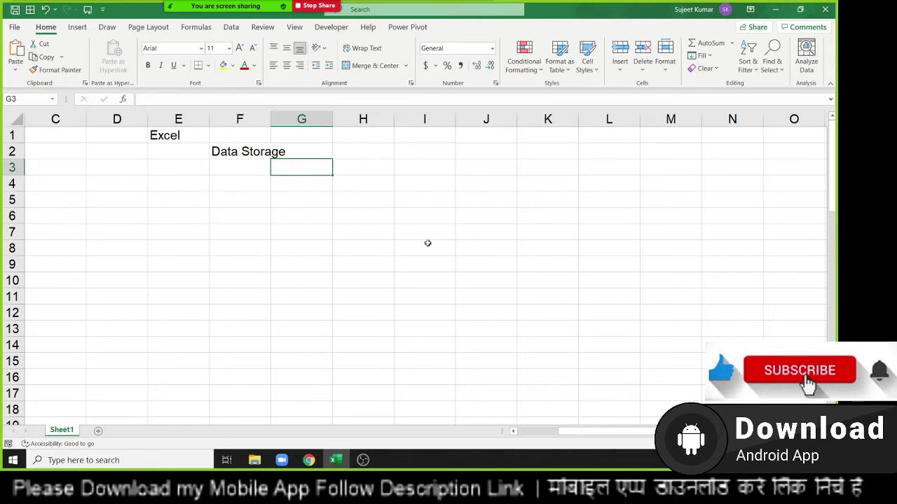
key(Left)
key(Down)
key(Down)
text(C)
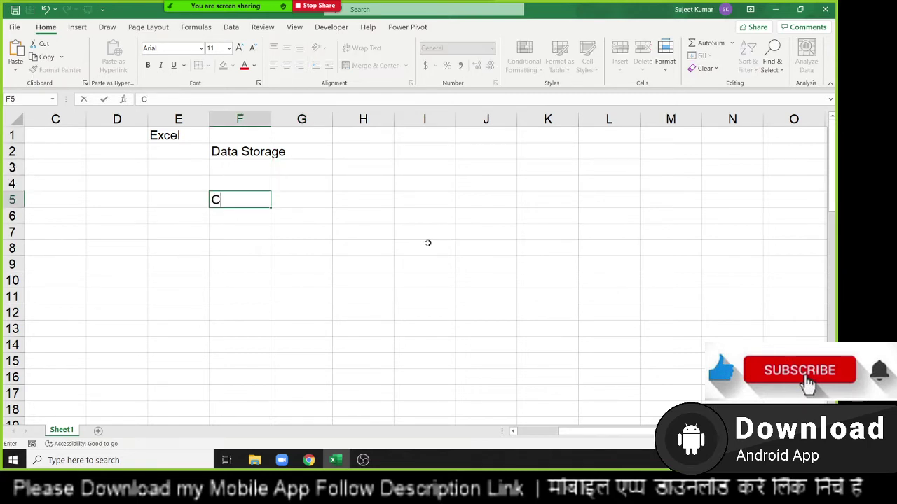
text(alcul)
text(ation)
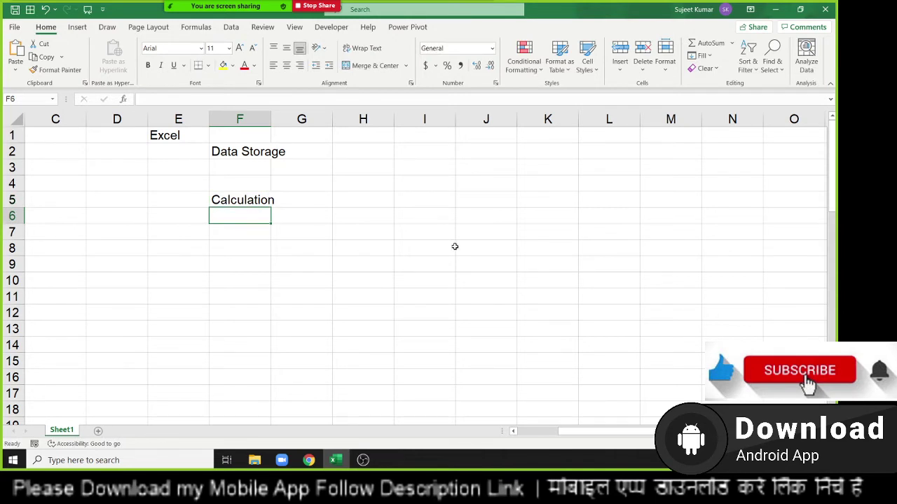
click(365, 120)
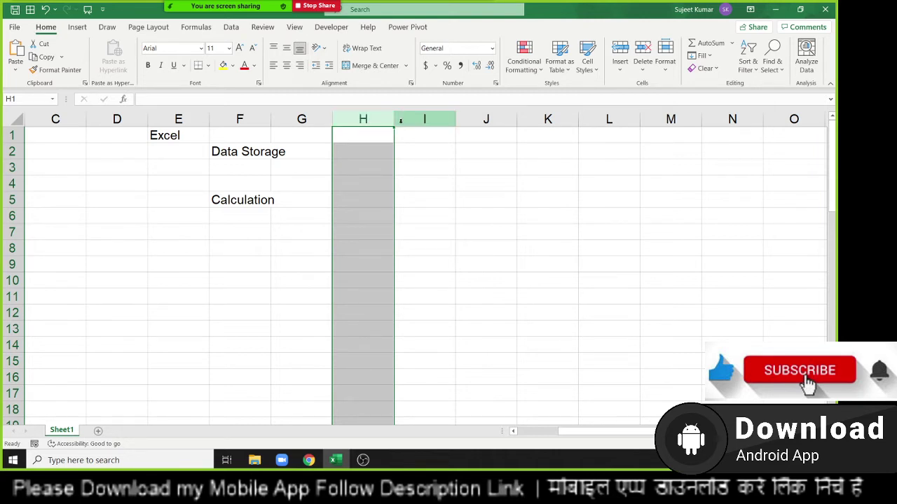
Enter headers Q1 and Q2 in cells H3 and I3.
click(401, 121)
click(382, 121)
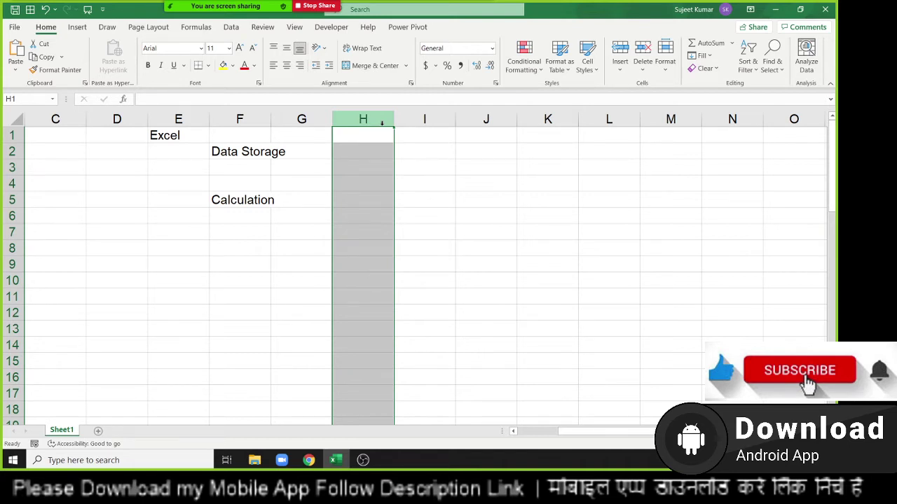
key(Down)
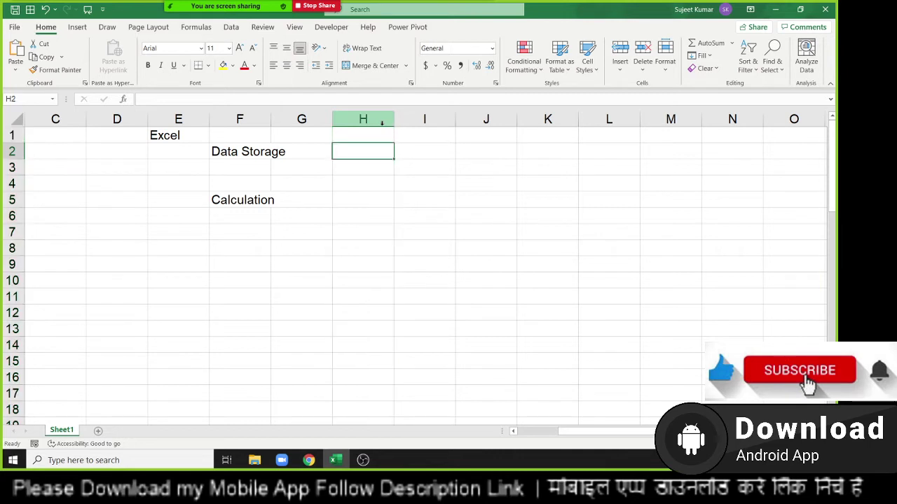
key(Down)
text(Q1)
key(Tab)
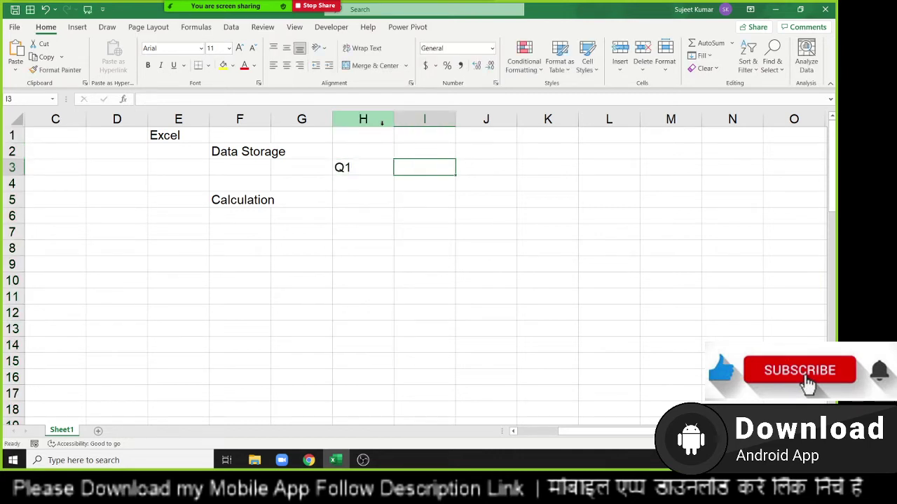
text(Q2)
key(Return)
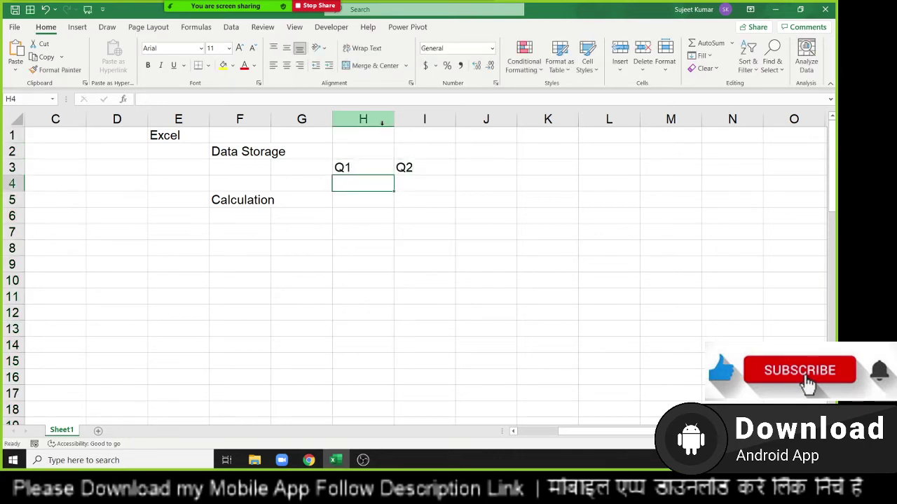
Enter values 54 and 63 in H4:I4 and header Gr in J3.
text(54)
key(Tab)
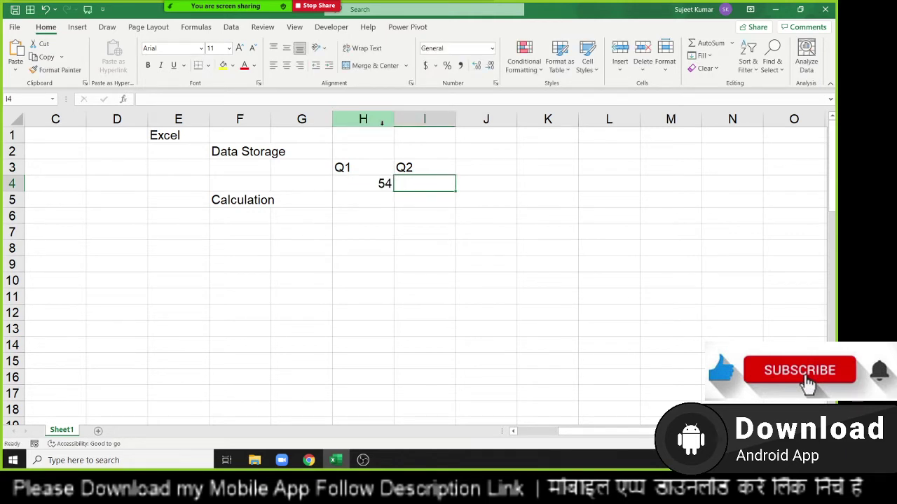
text(63)
key(Tab)
key(Up)
text(G)
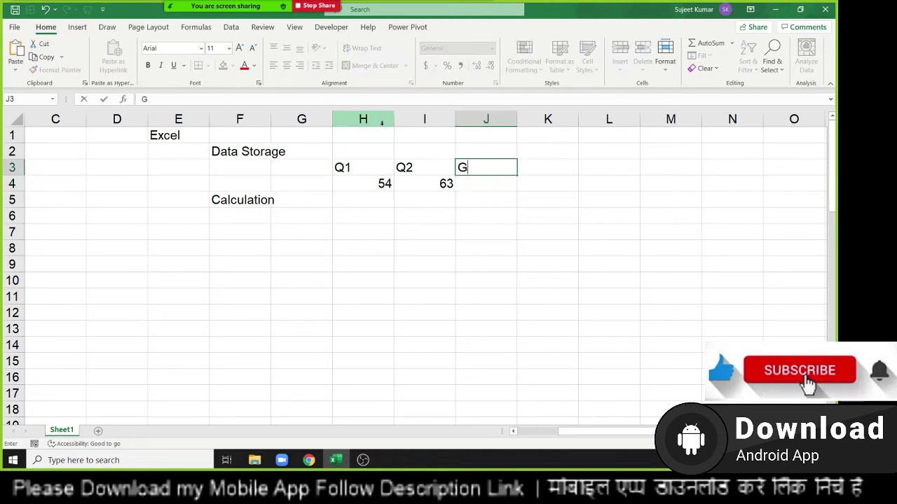
text(r)
key(Return)
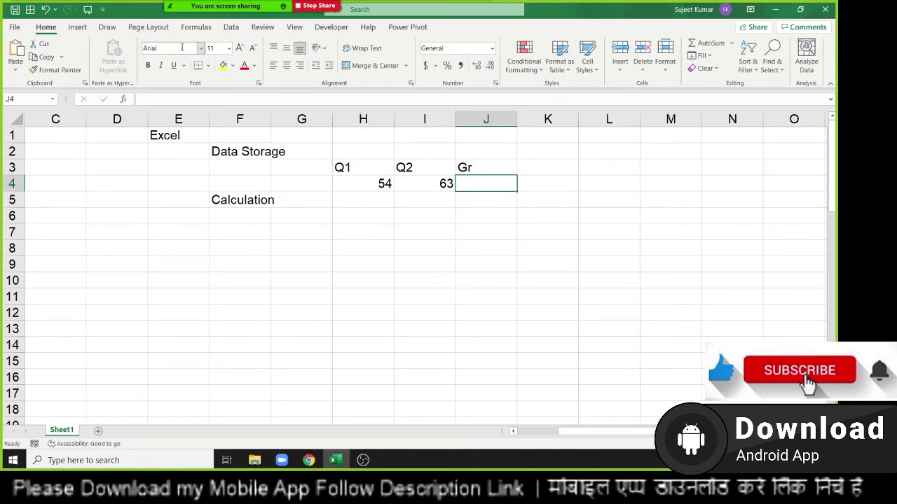
Browse the Formulas tab's Recently Used, Text and Math & Trig function lists, then close them.
click(195, 27)
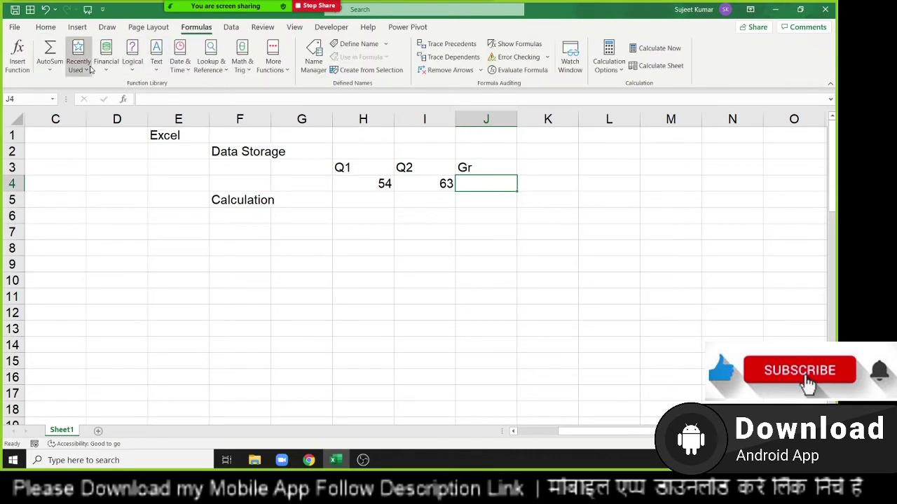
click(79, 62)
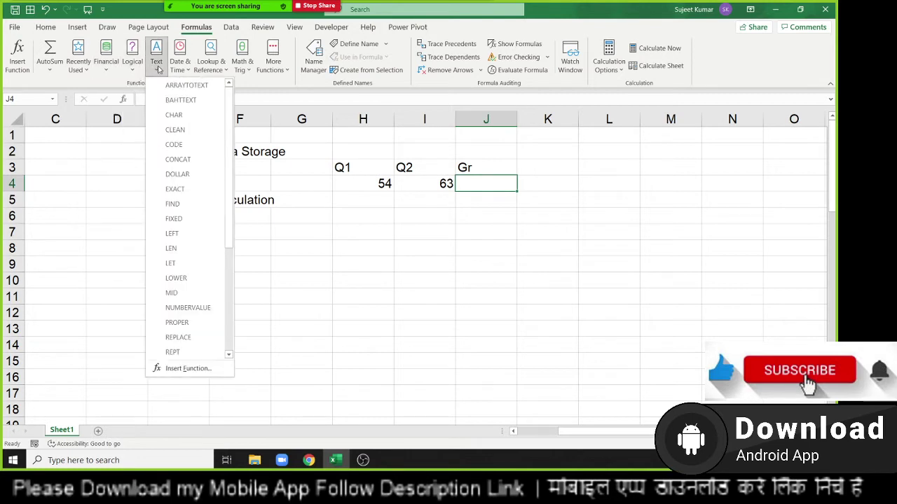
mouse_move(170, 71)
mouse_move(255, 71)
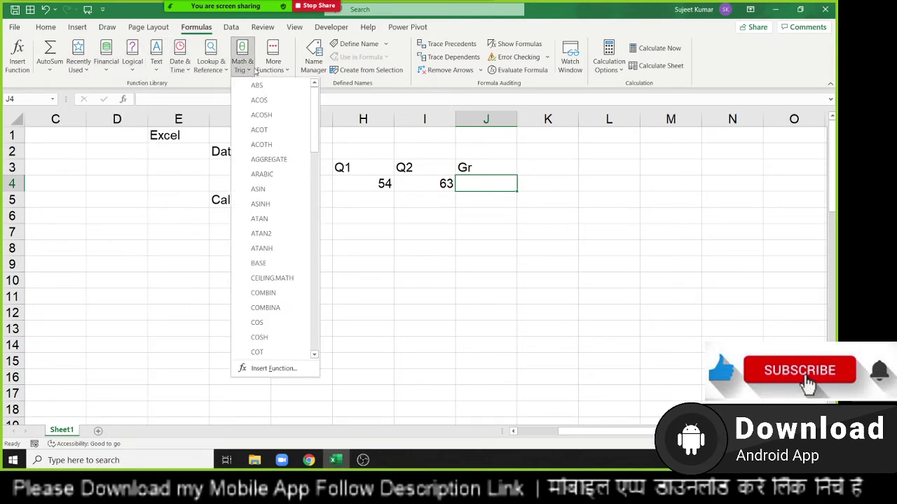
click(453, 219)
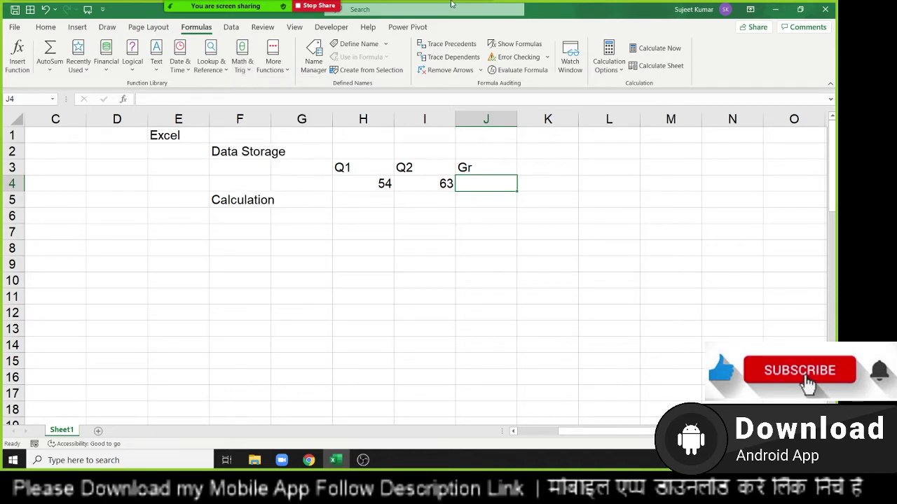
Handwrite the growth formula as a fraction on screen with the drawing pen.
mouse_move(453, 5)
click(382, 17)
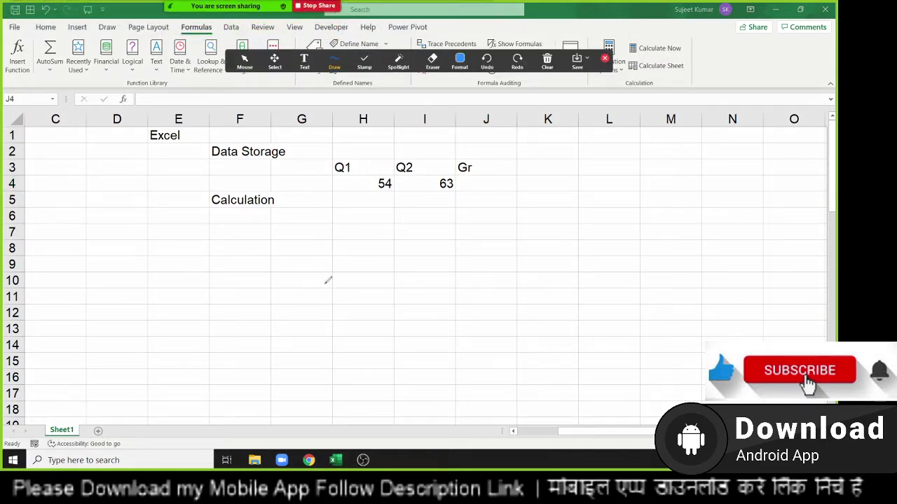
mouse_move(310, 269)
mouse_down()
mouse_move(403, 323)
mouse_move(406, 295)
mouse_up()
drag(431, 265, 517, 300)
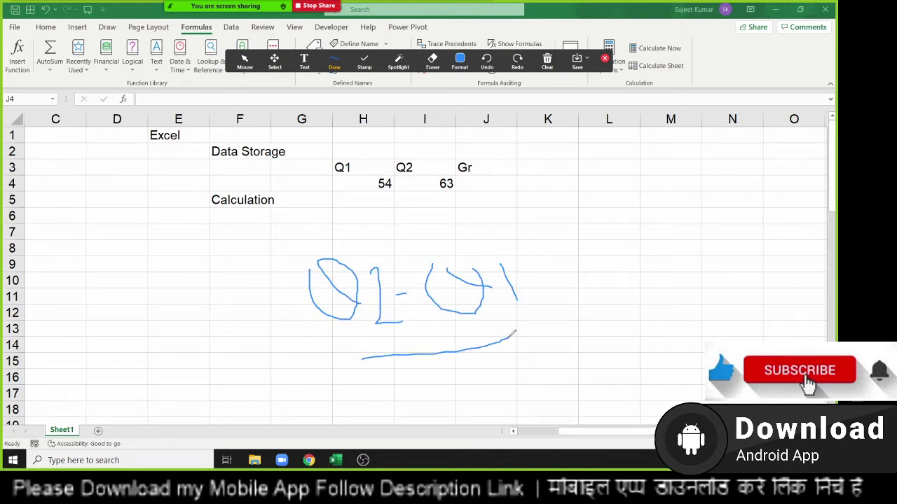
drag(361, 359, 529, 335)
drag(491, 360, 538, 397)
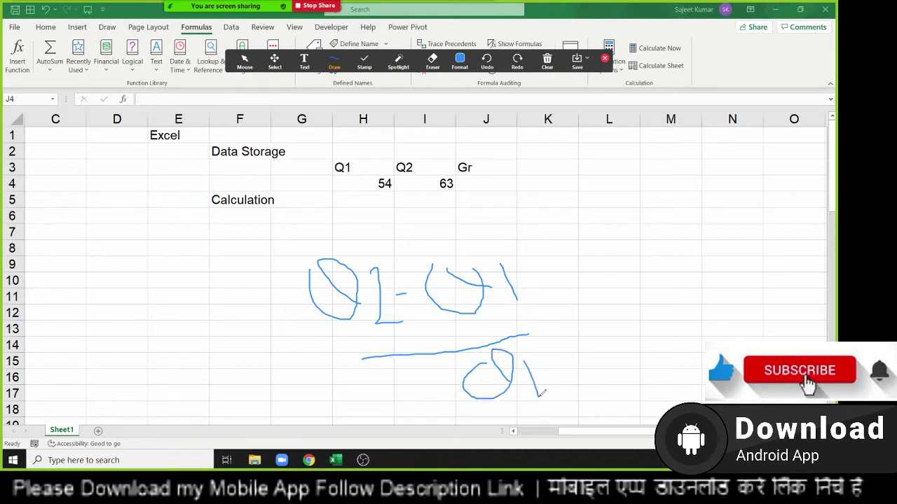
click(605, 58)
Enter the growth formula =(I4-H4)/I4 in cell J4.
click(492, 189)
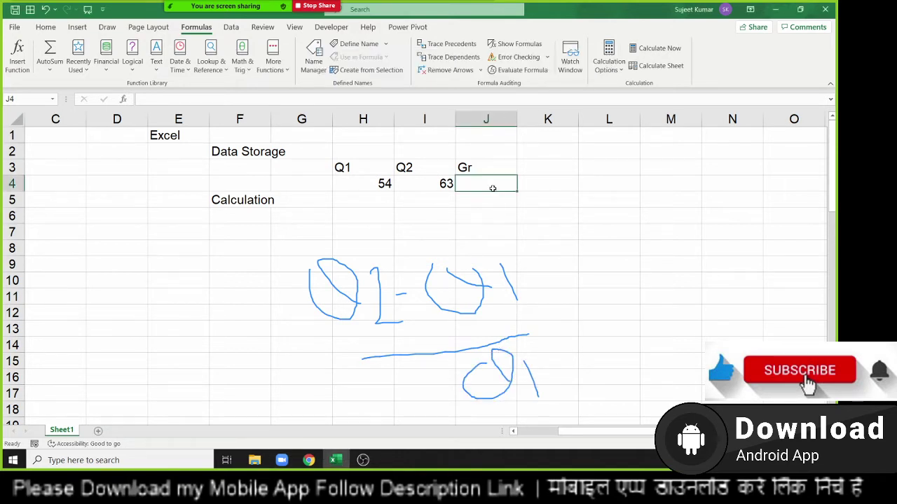
text(=)
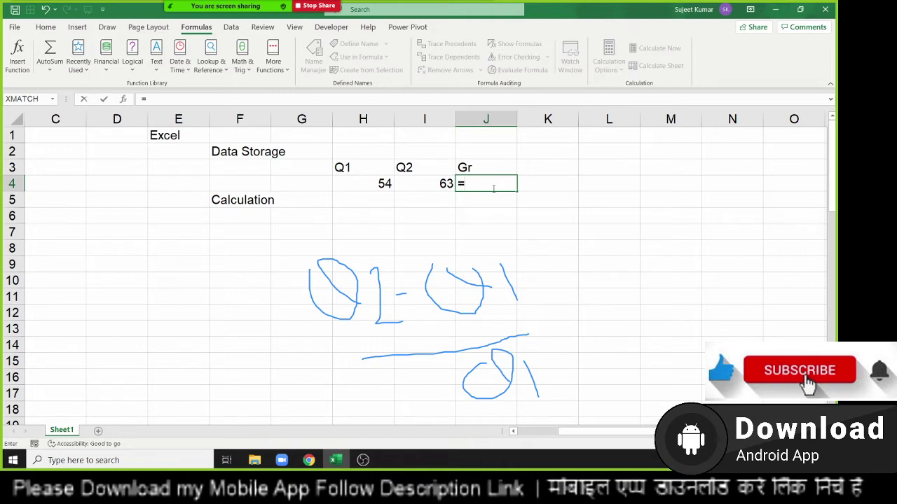
text(()
key(Left)
key(Left)
key(Right)
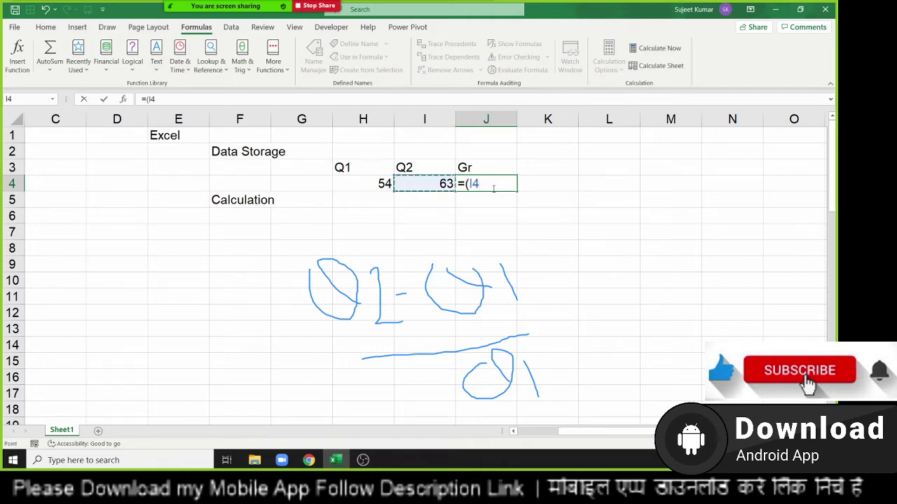
text(-)
key(Left)
key(Left)
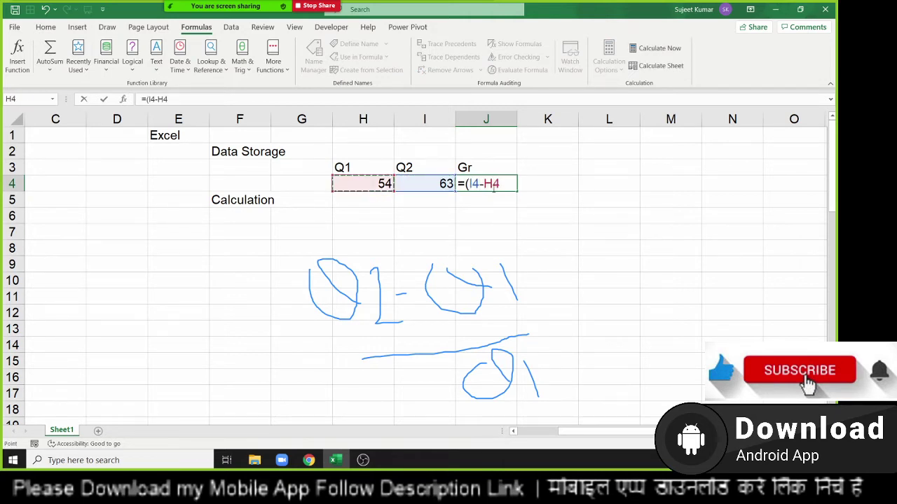
text())
text(/)
key(Left)
key(Return)
key(Up)
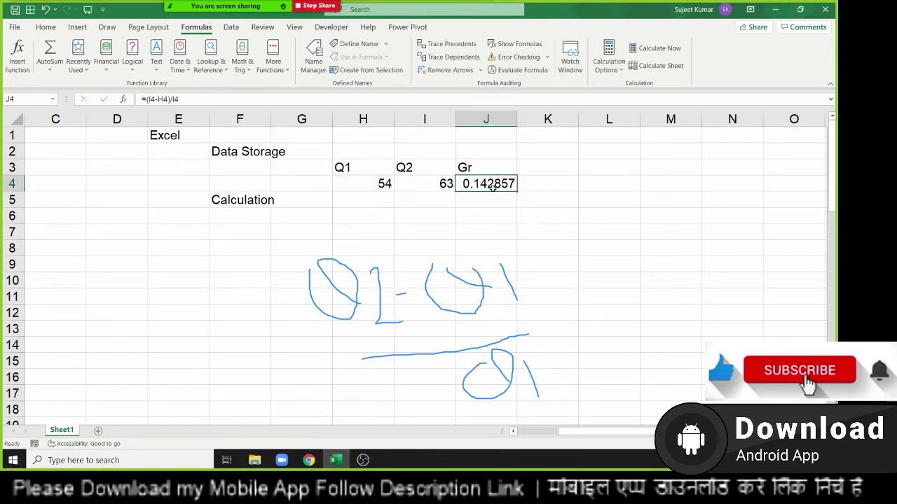
Format J4 as a percentage and change the divisor to H4, showing 17%.
click(53, 35)
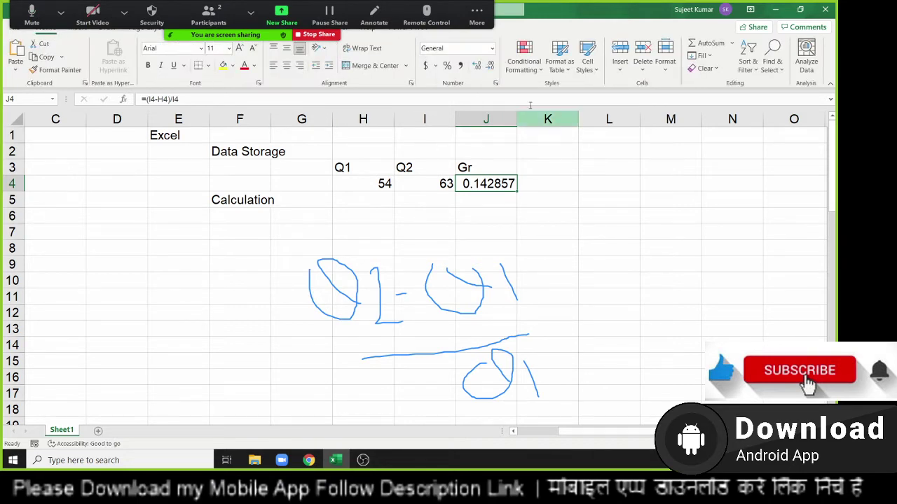
click(447, 66)
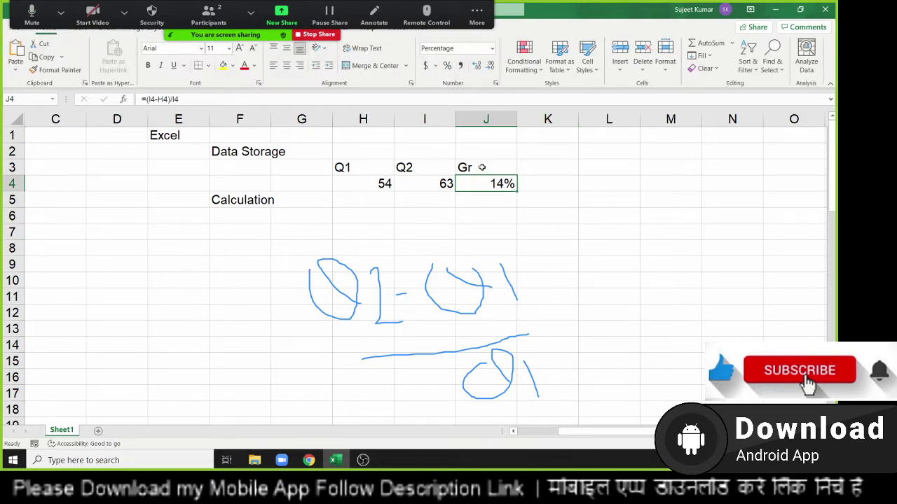
double_click(495, 189)
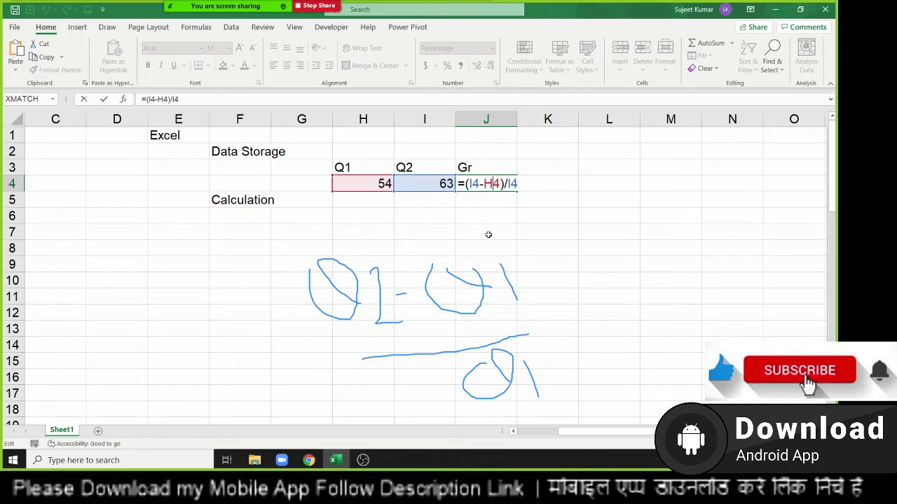
click(511, 184)
key(BackSpace)
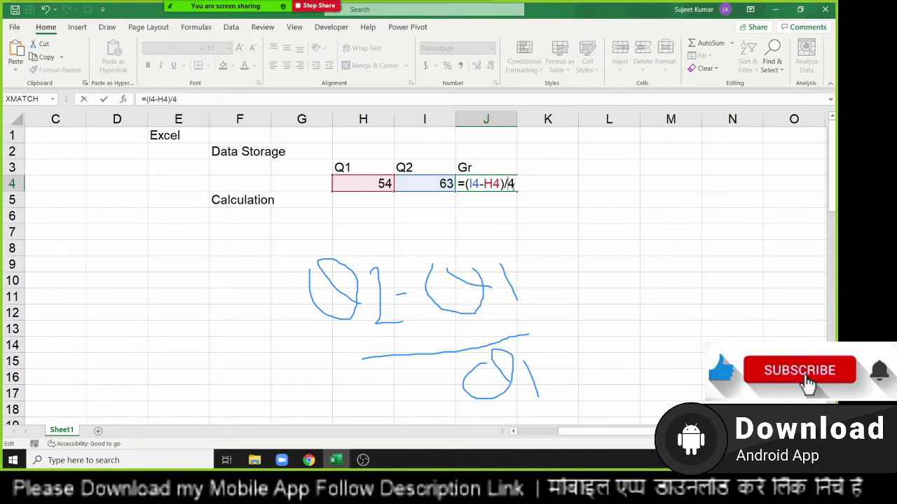
text(h)
key(Return)
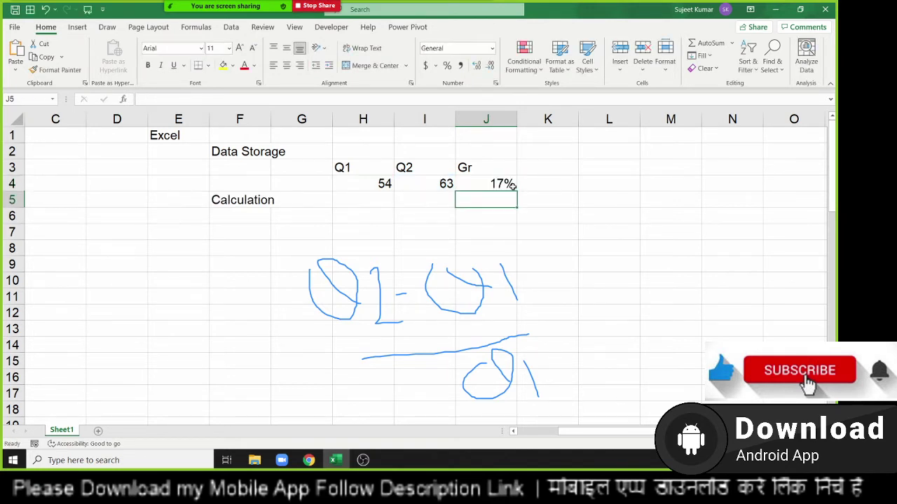
click(513, 184)
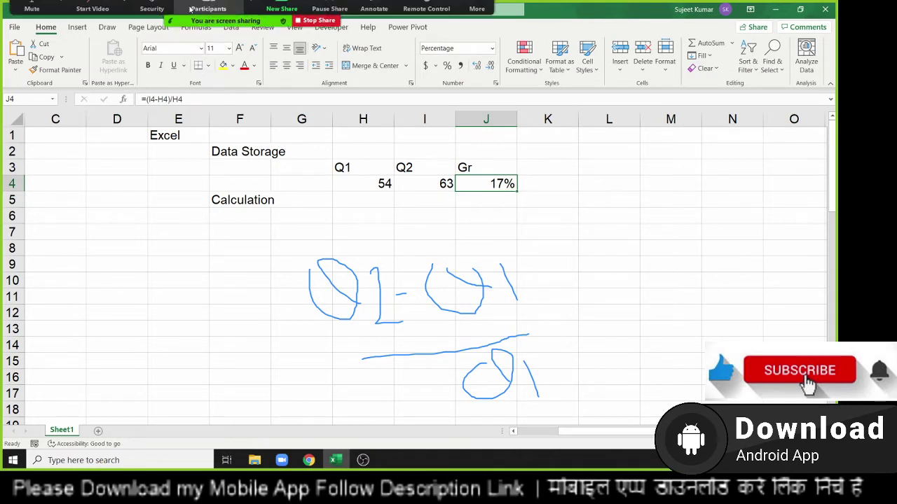
Clear all Zoom annotation drawings from the screen and turn off the annotation toolbar.
click(476, 16)
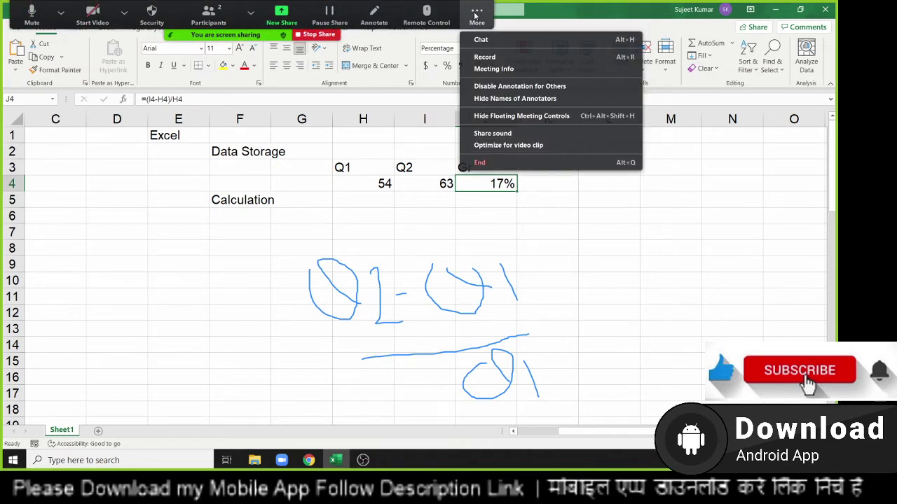
click(374, 16)
click(548, 62)
click(569, 100)
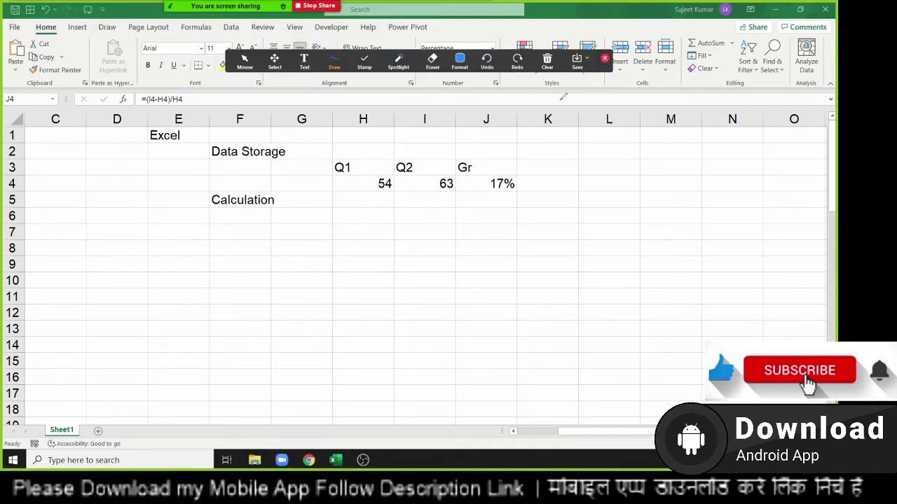
click(605, 60)
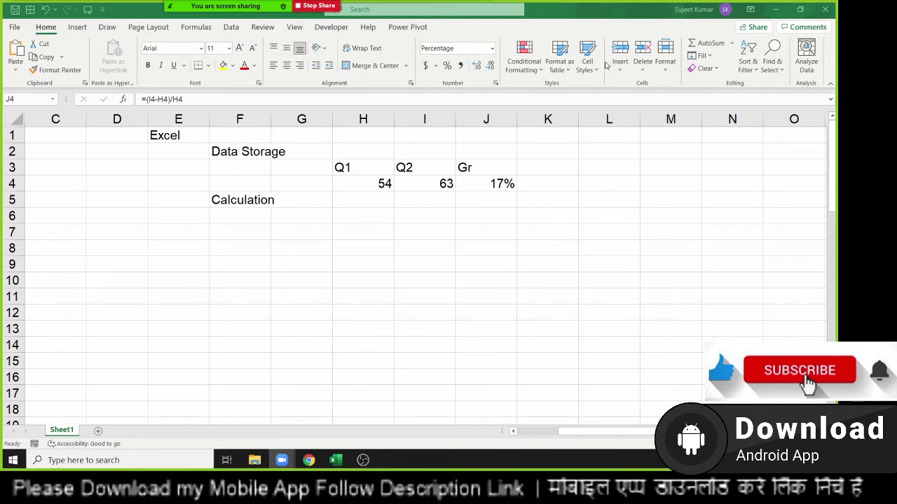
Enter the label 'Data Analysis / Report Repersentation' in cell F9.
click(241, 259)
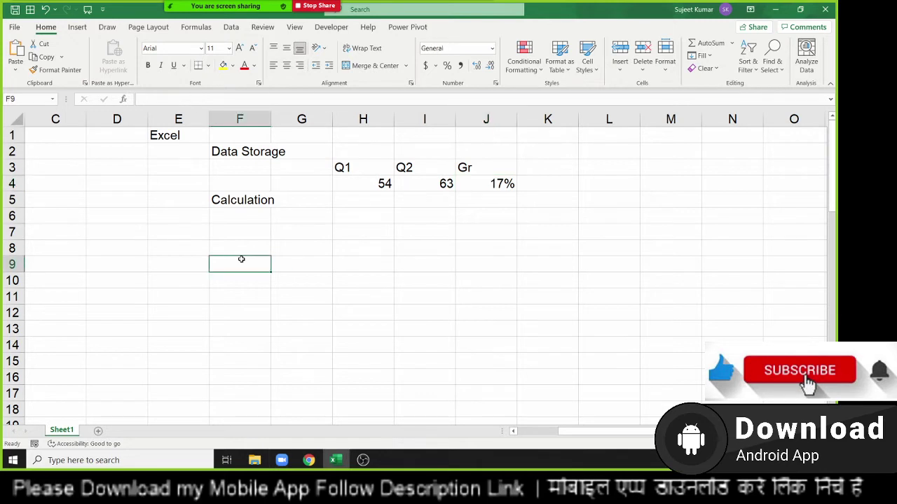
text(Data)
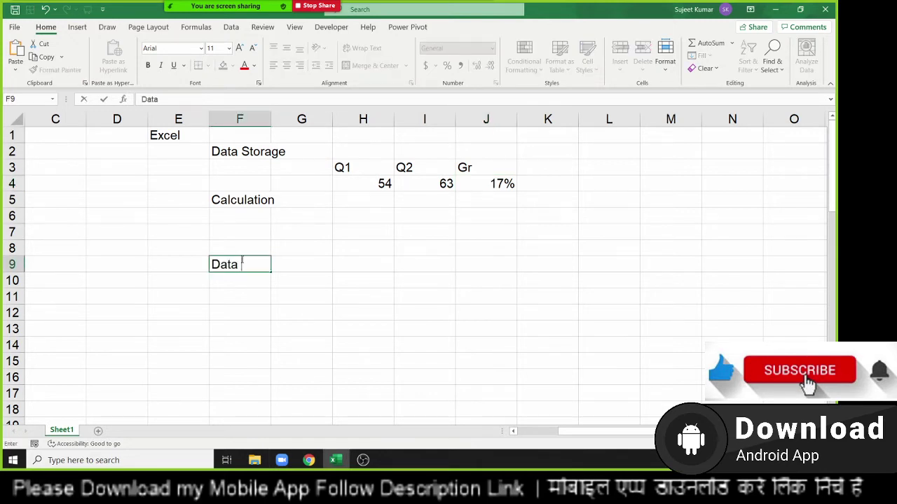
text( Anal)
text(ysis / )
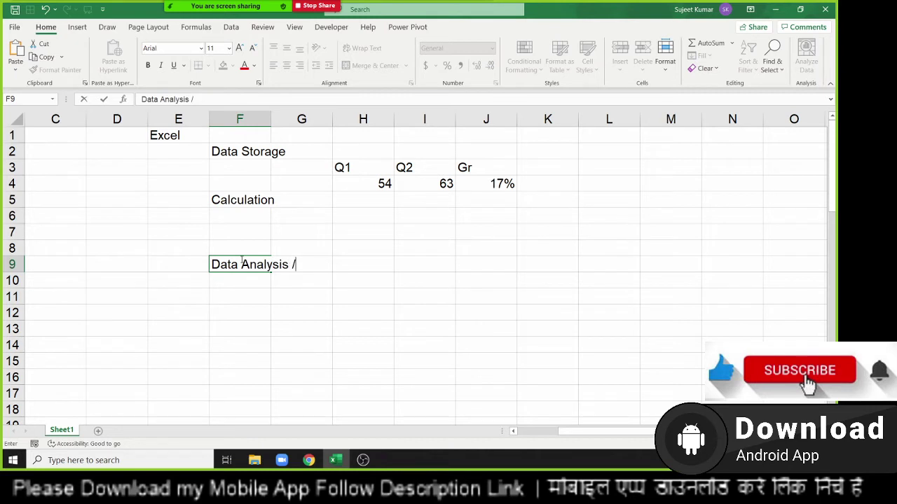
text(Report )
text(Re)
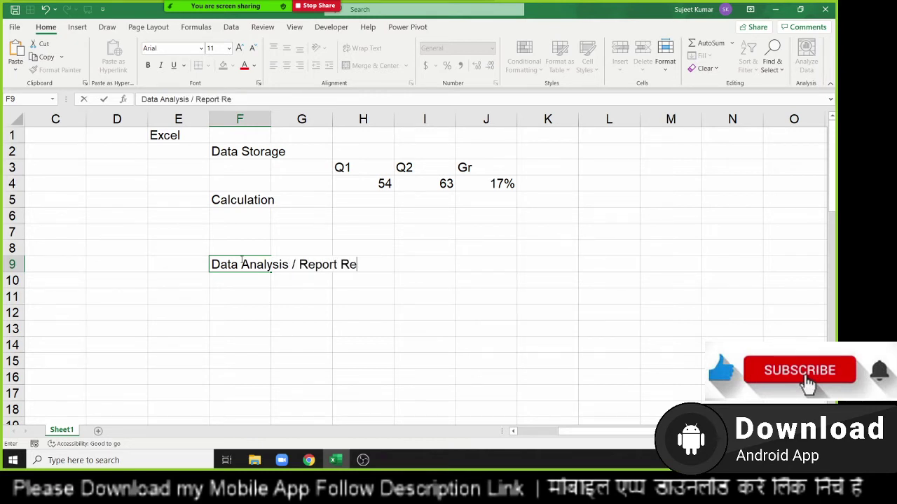
text(per)
text(sentat)
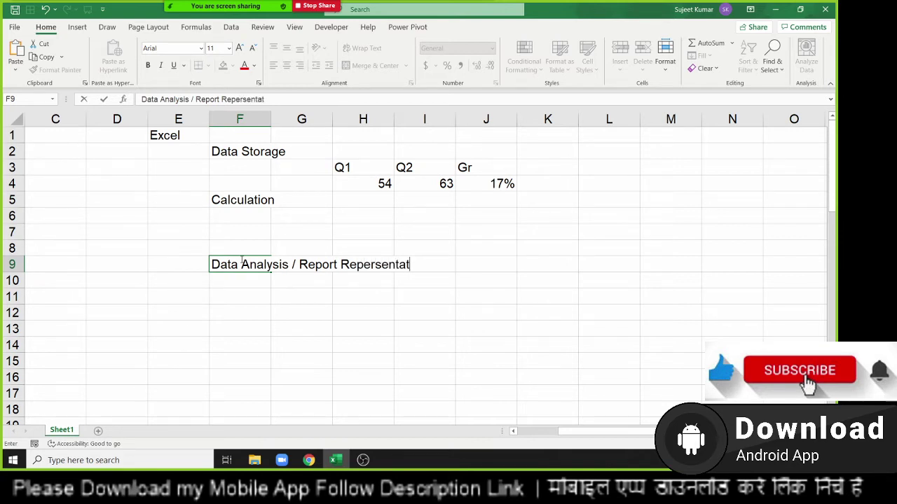
text(ion)
key(Return)
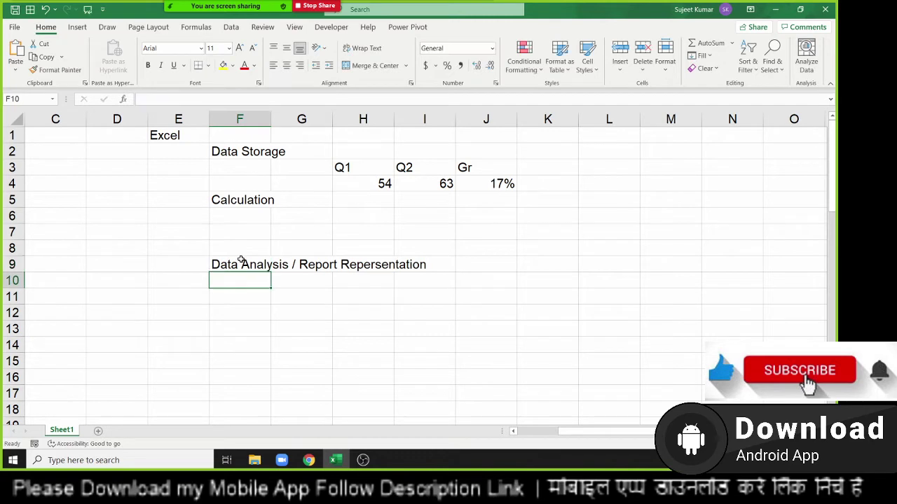
Enter 5% in cell K9, then move down to row 11.
click(241, 260)
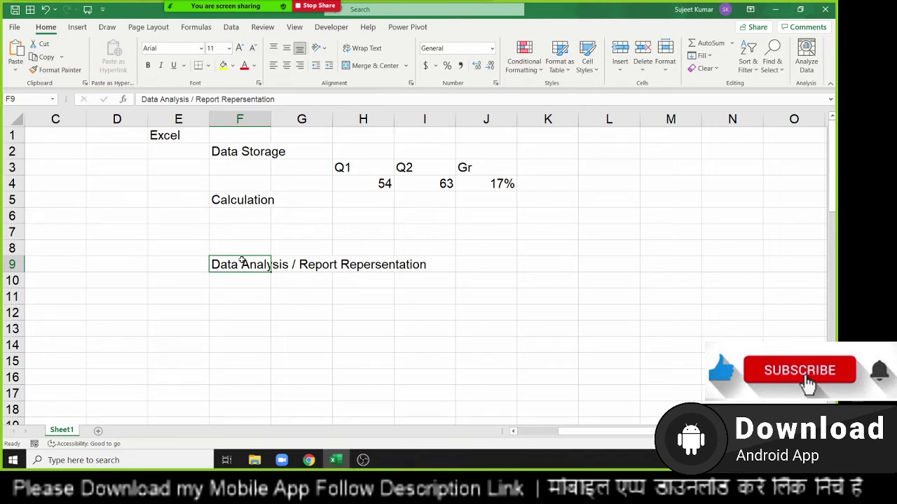
key(Right)
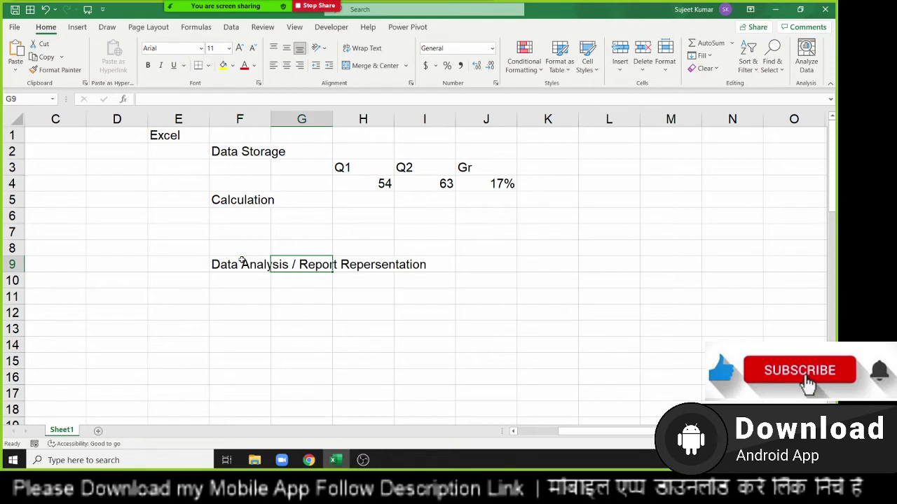
key(Right)
key(Right)
key(Right)
key(Right)
text(50)
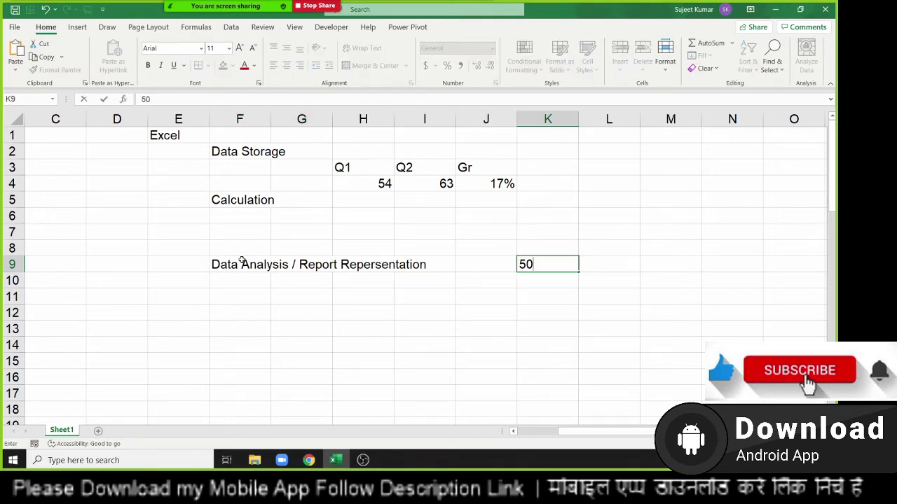
key(BackSpace)
text(%)
key(Return)
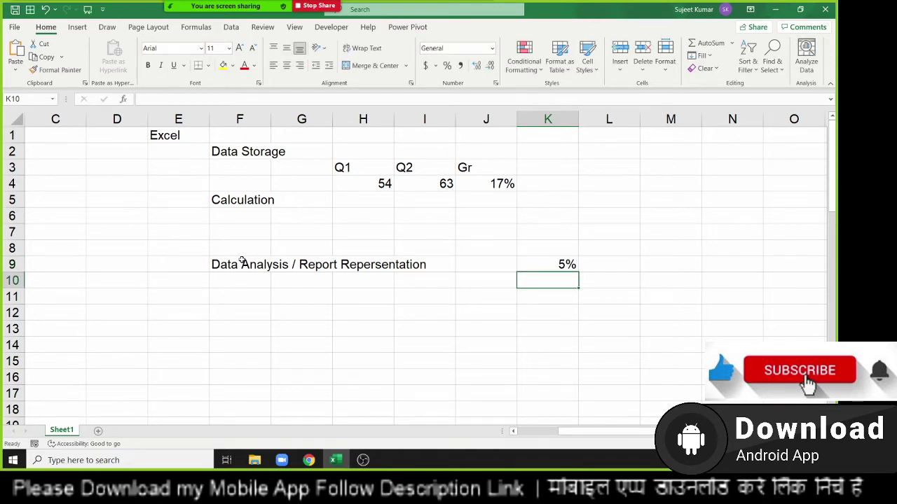
key(Down)
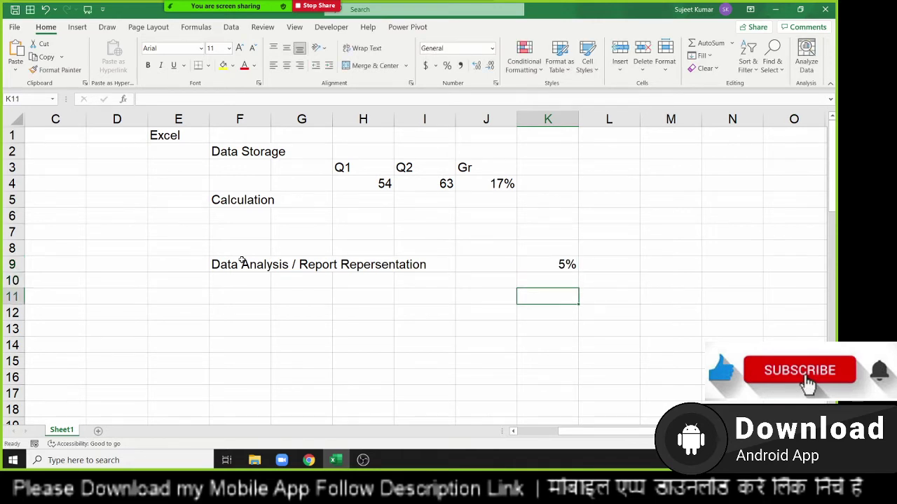
key(Left)
key(Left)
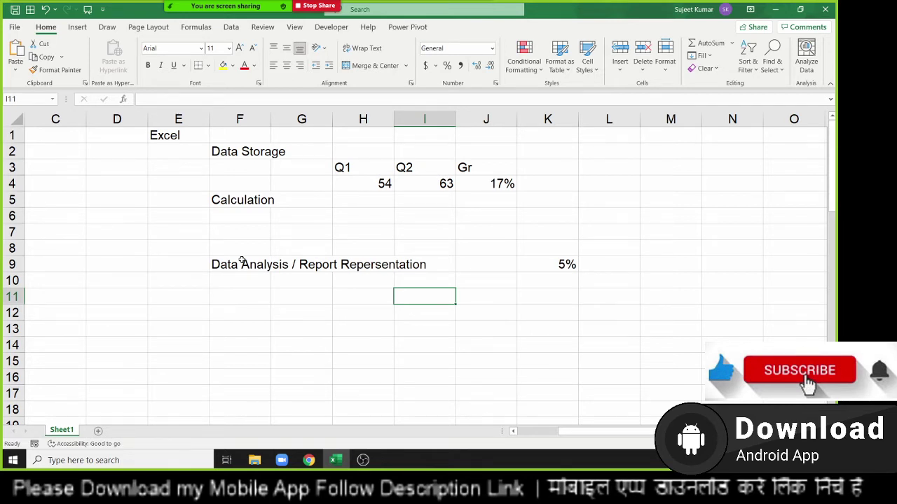
key(Right)
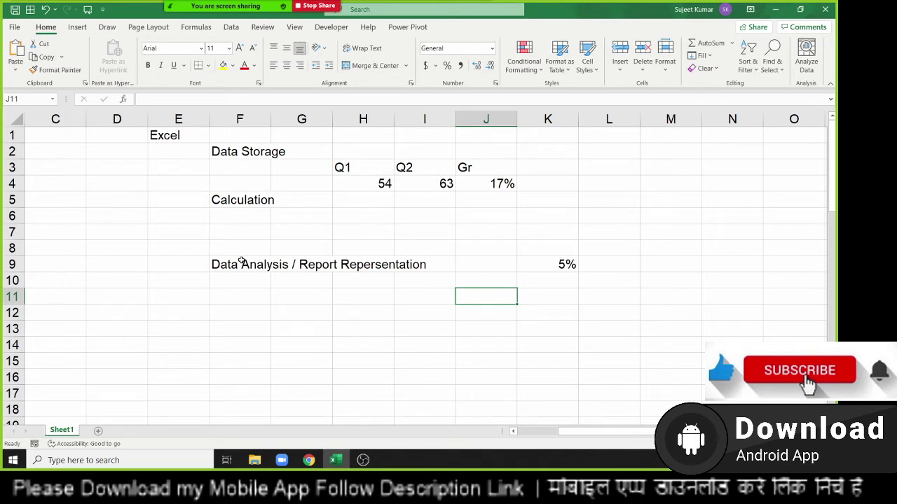
Enter 1000 in J11, 5% in K11, and 150 in J12.
text(1000)
key(Tab)
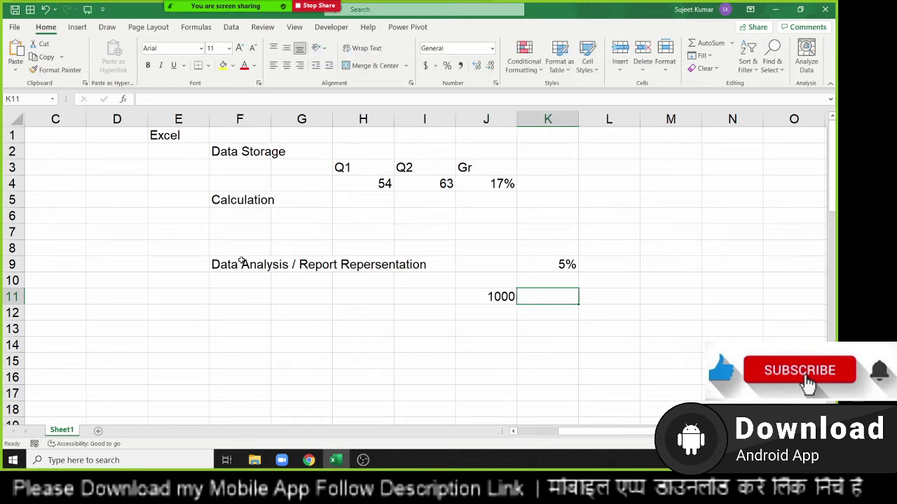
text(5%)
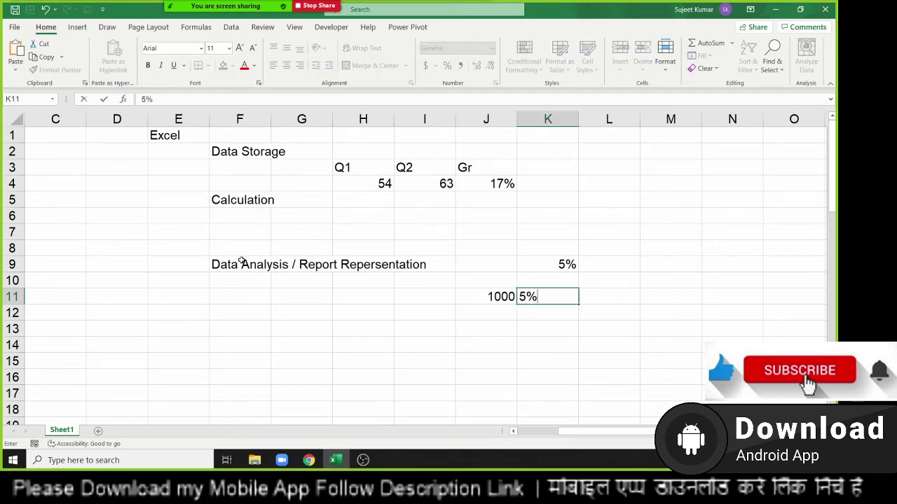
key(Return)
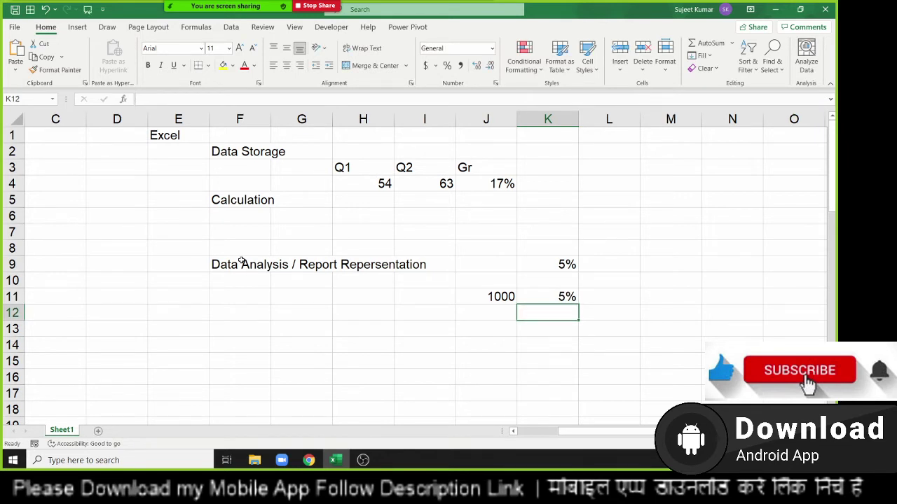
key(Left)
text(150)
key(Return)
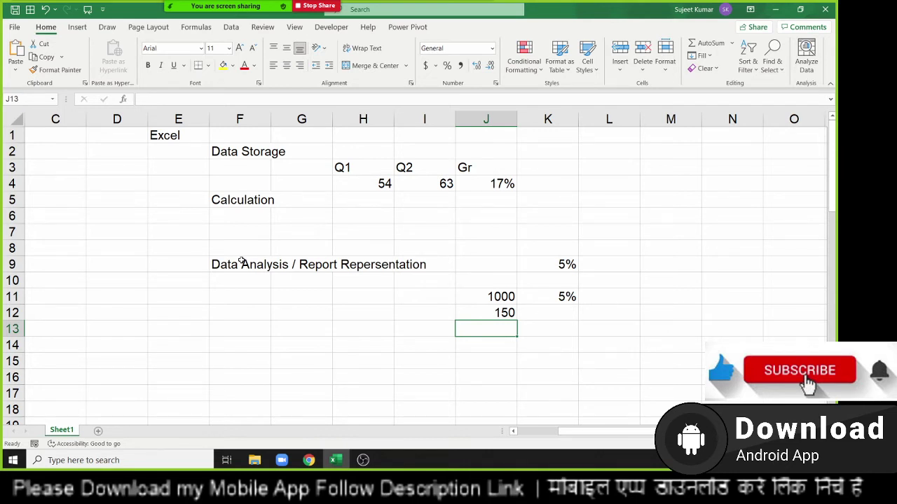
Change J12 to 250 and delete the 1000 from J11.
key(Up)
key(Up)
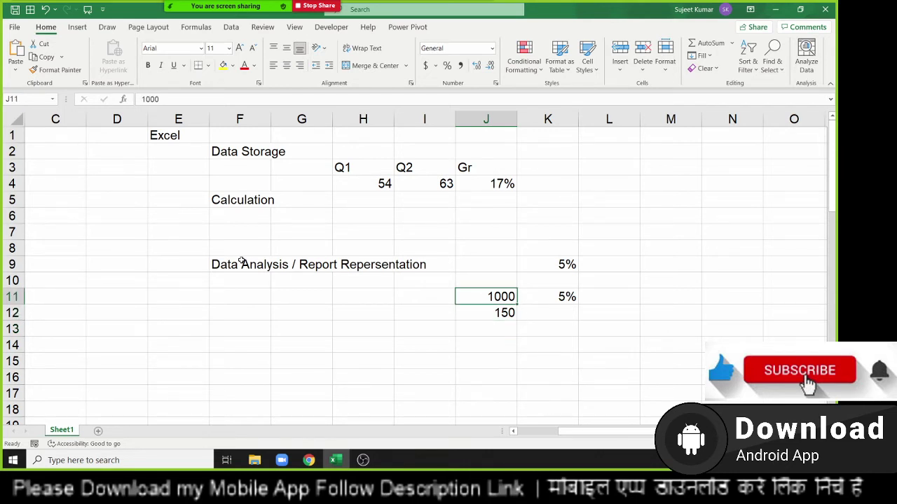
key(Down)
text(25)
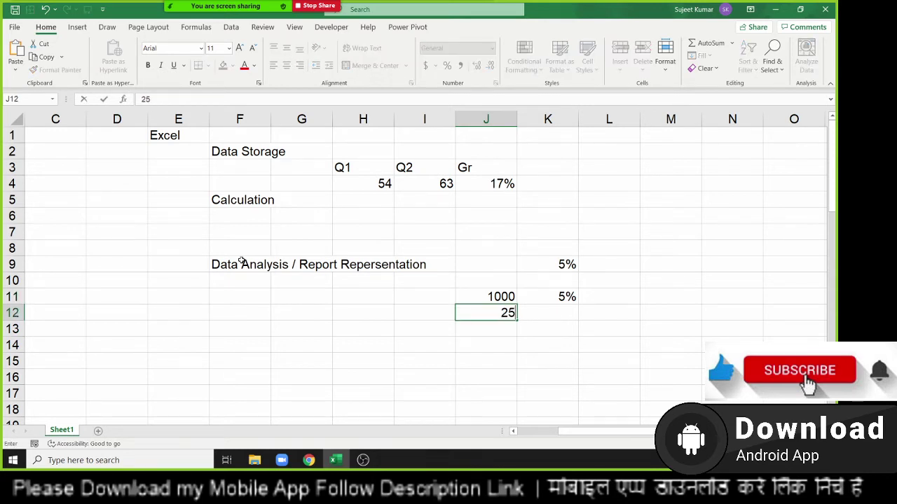
text(0)
key(Up)
key(Delete)
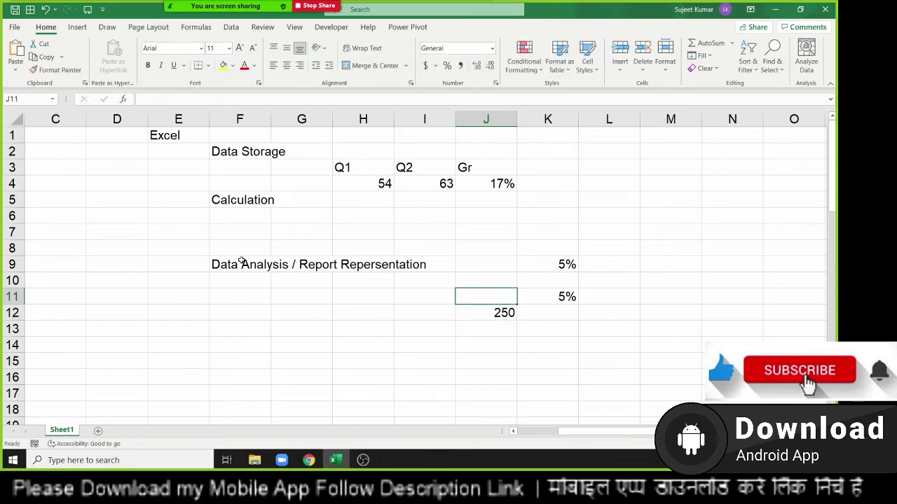
Enter the text 100-150 in J13, cancel the entry in J14, and move up to J8.
key(Down)
key(Down)
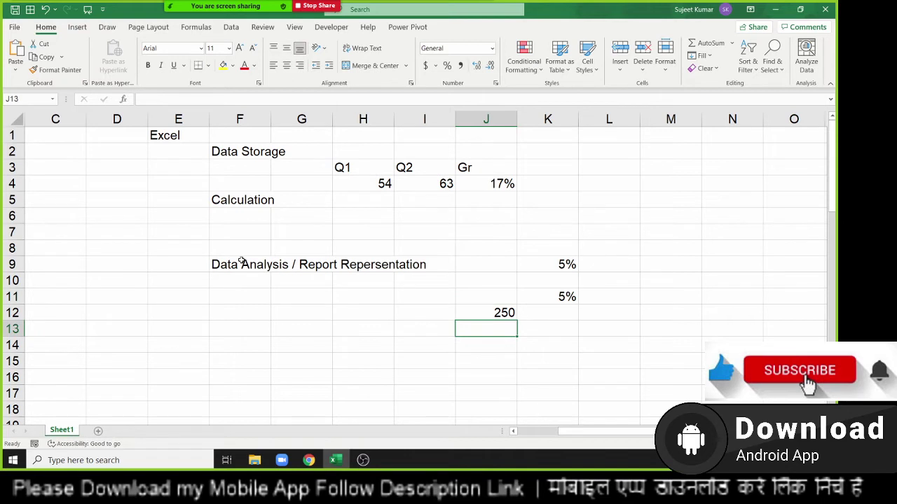
text(8)
key(BackSpace)
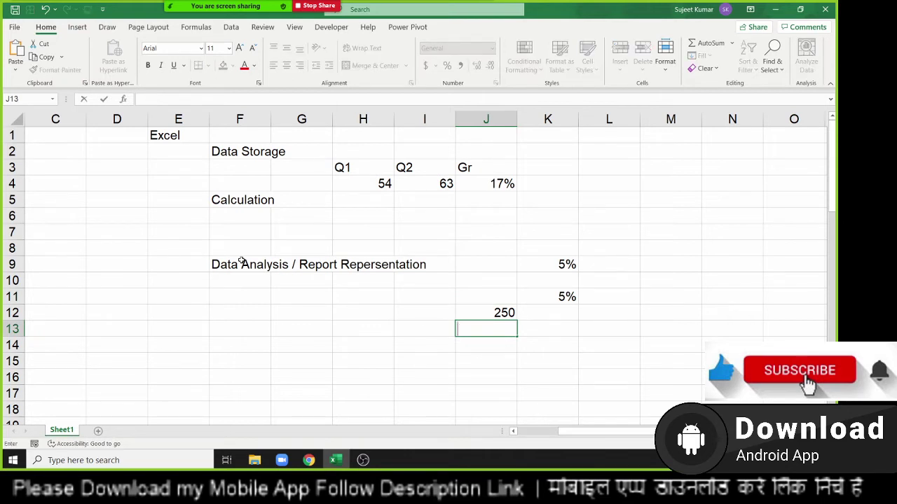
text(100-1)
text(50)
key(Return)
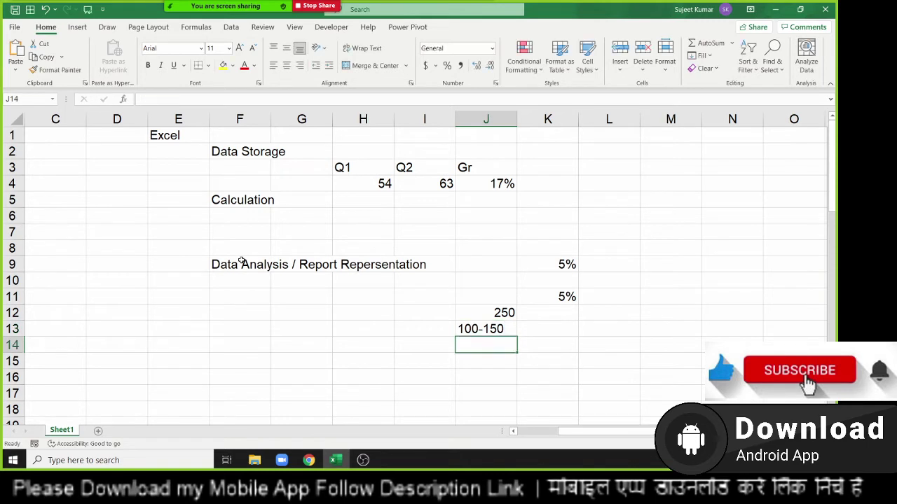
text(1)
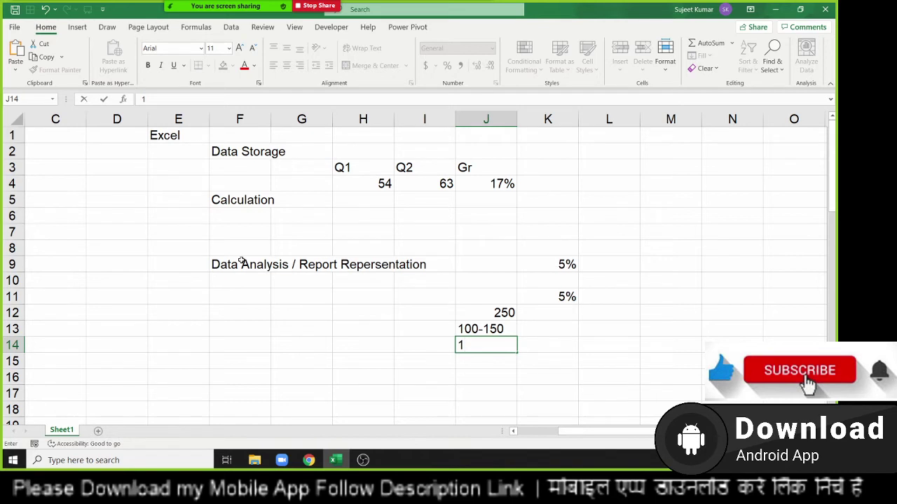
key(Escape)
key(Up)
key(Up)
key(Up)
key(Up)
key(Up)
key(Up)
Select J8:K13 to clear the 5%, 250 and 100-150 values.
key(shift+Right)
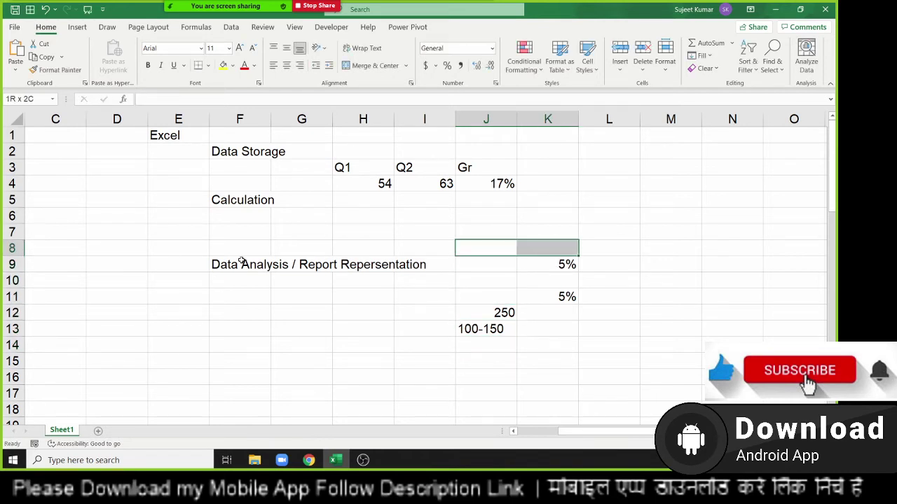
key(shift+Down)
key(shift+Down)
key(shift+Down)
key(shift+Down)
key(shift+Down)
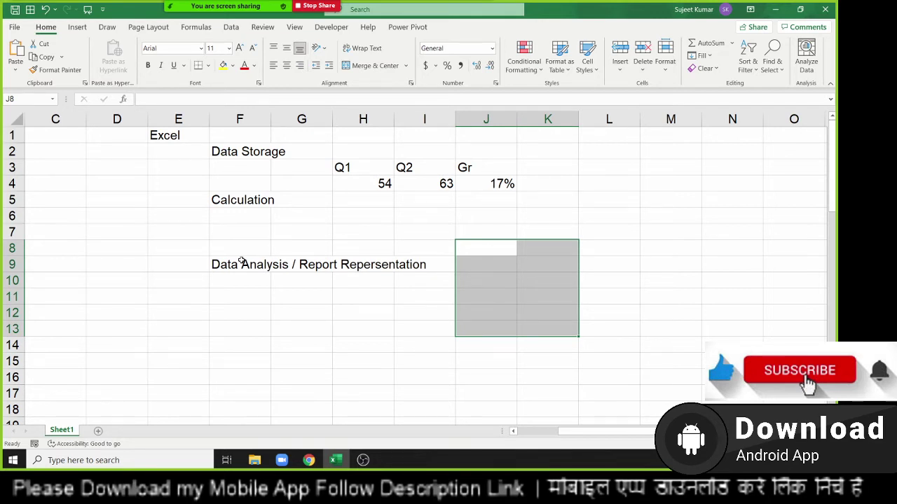
Reopen the 5.Dashboard - Sales Performance workbook from the recent files list.
click(14, 28)
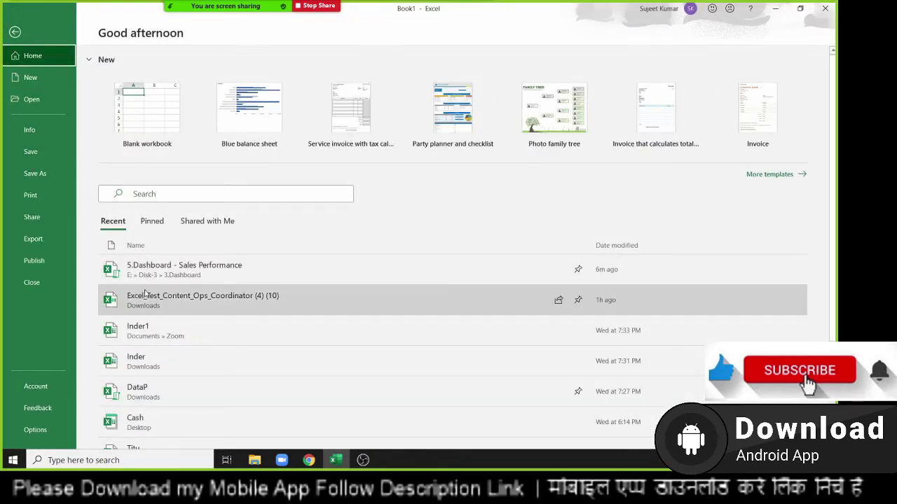
click(145, 280)
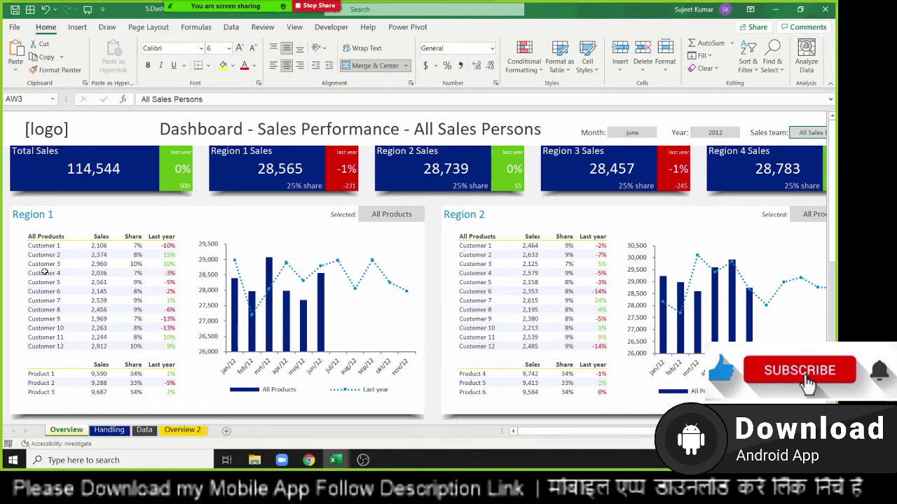
mouse_move(44, 246)
mouse_down()
mouse_move(137, 259)
mouse_move(172, 343)
mouse_up()
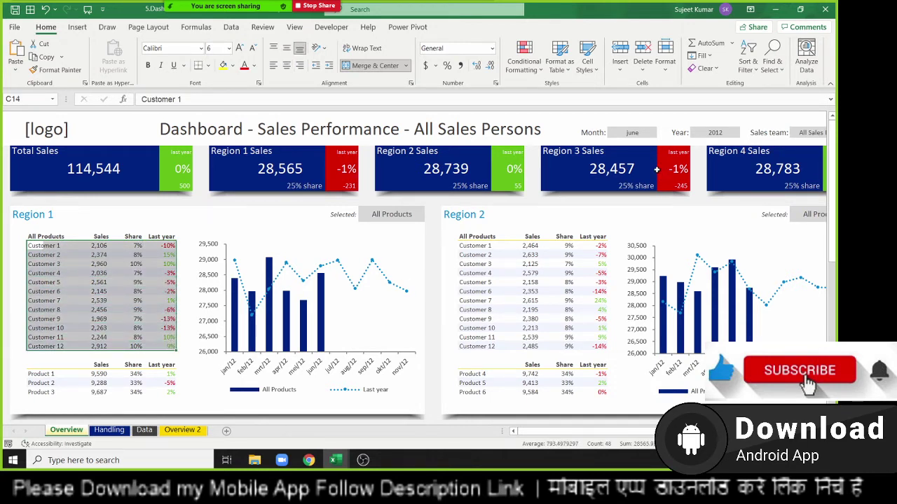
Switch the dashboard Month to july and select the Region 1 customer sales figures.
click(639, 133)
click(660, 134)
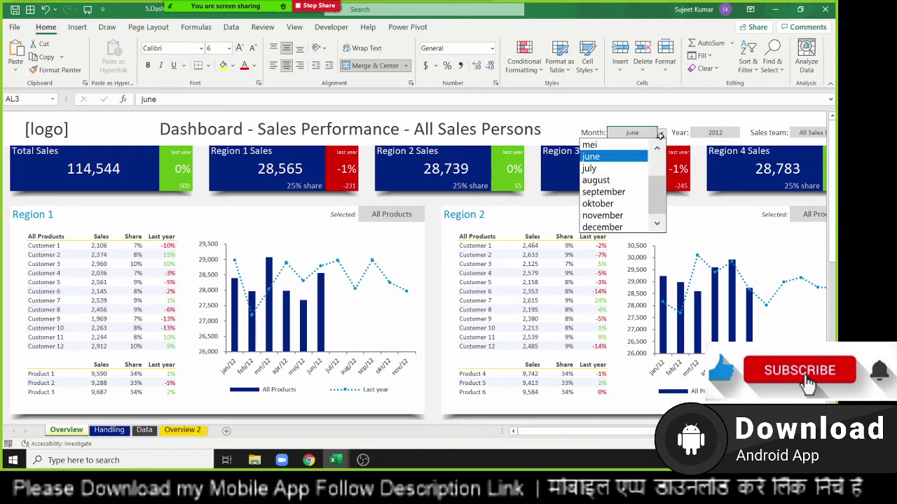
click(636, 169)
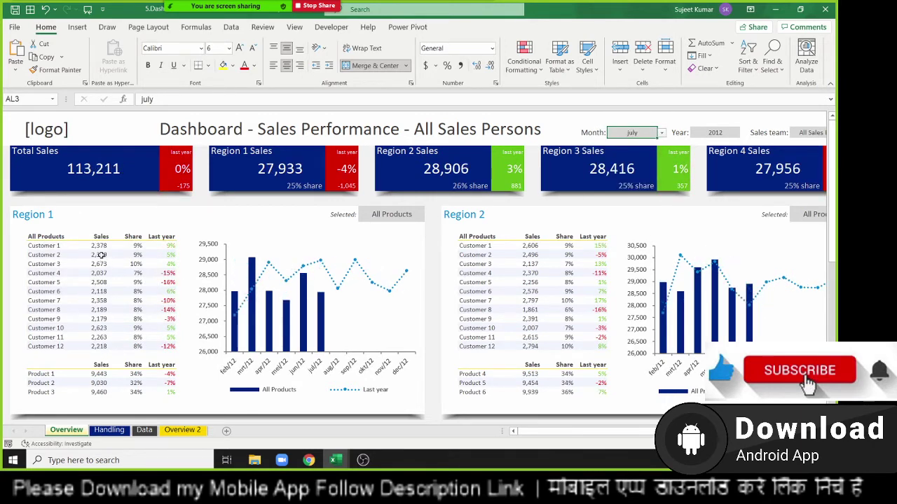
drag(102, 254, 108, 328)
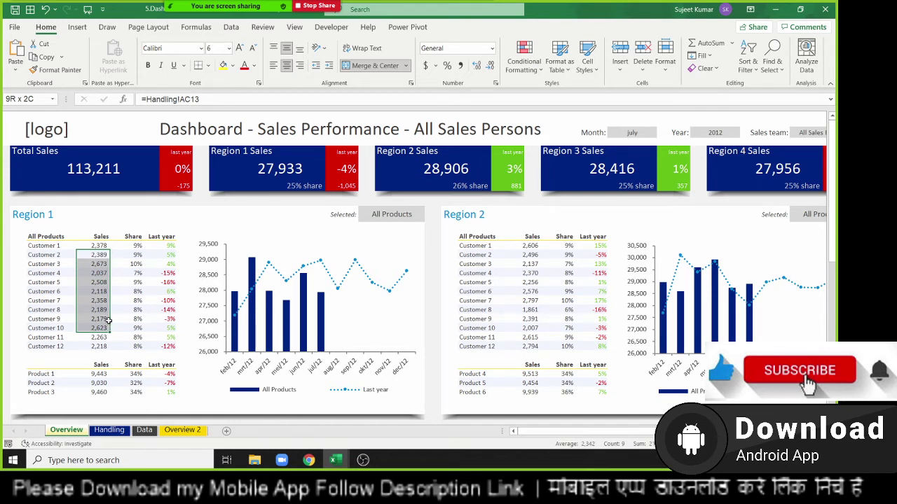
drag(109, 327, 110, 272)
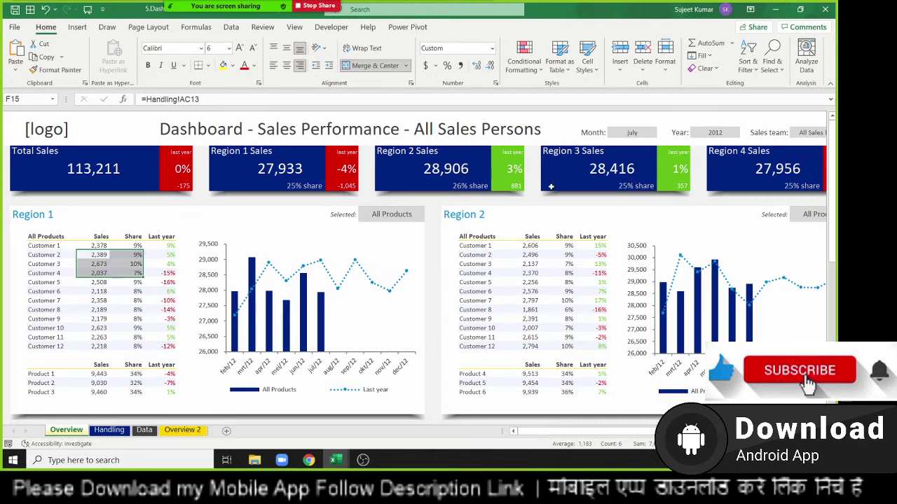
Set the dashboard Month to june and scroll through the recalculated dashboard.
click(631, 133)
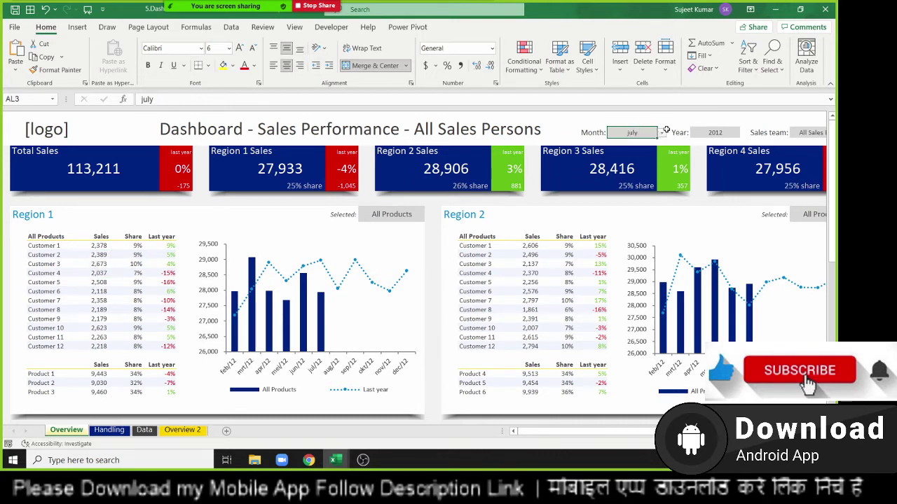
click(661, 133)
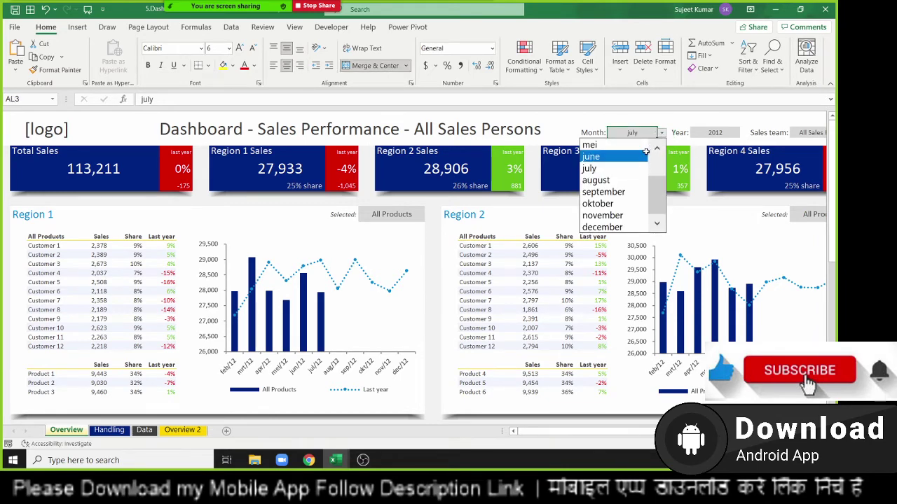
click(645, 152)
scroll(491, 326, down, 3)
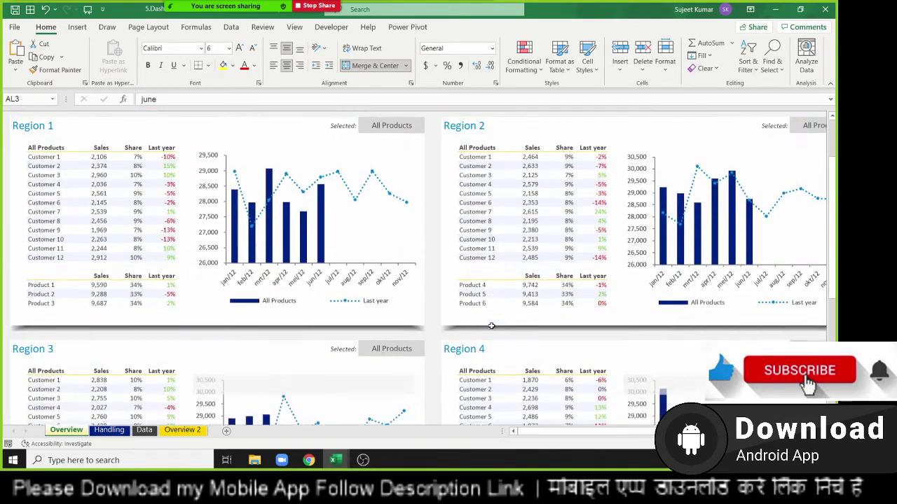
scroll(491, 326, down, 3)
scroll(491, 326, down, 3)
scroll(491, 326, down, 3)
scroll(491, 326, down, 3)
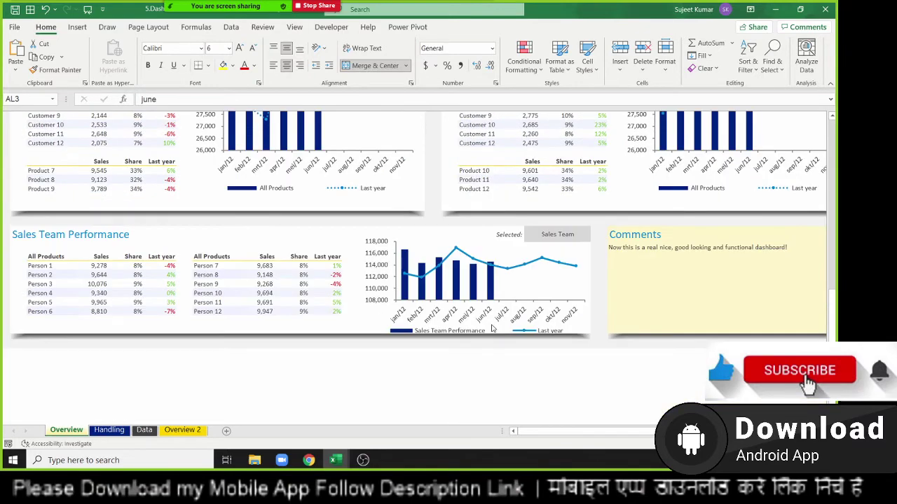
scroll(491, 326, up, 3)
scroll(491, 323, up, 6)
scroll(491, 323, up, 5)
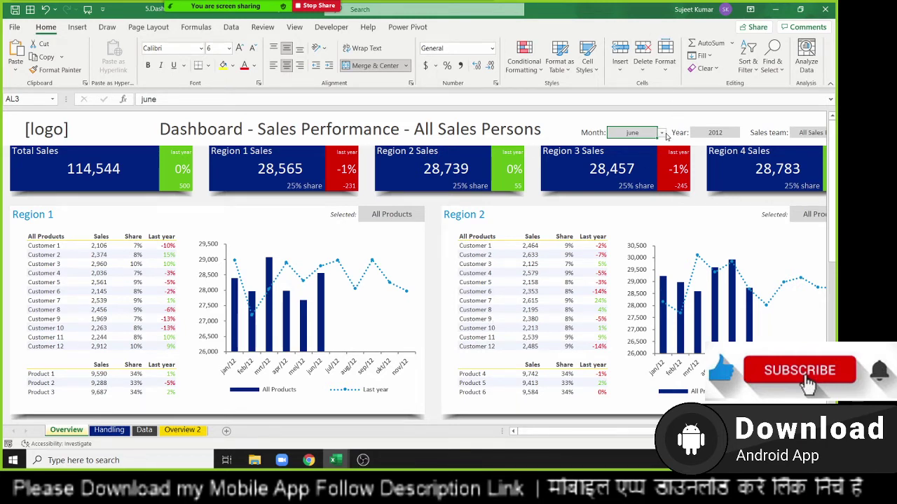
Cycle the dashboard Month through july, august and then mei.
click(662, 133)
key(Down)
key(Return)
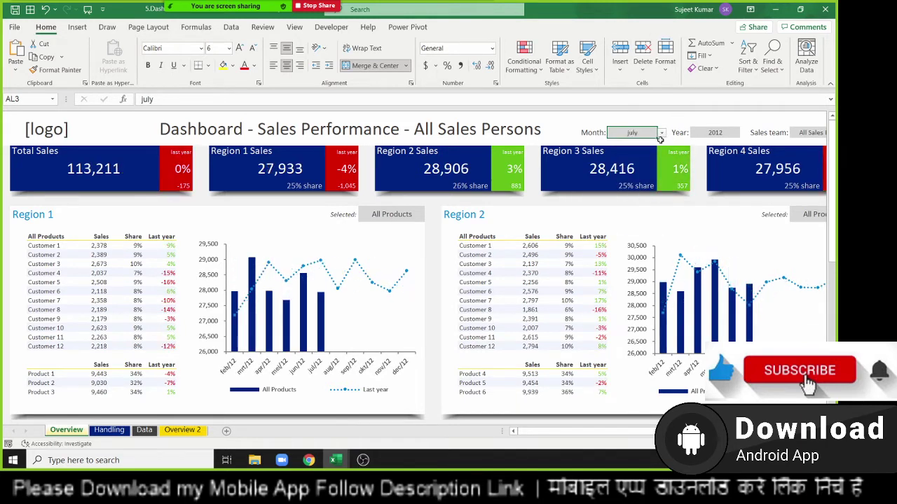
click(662, 133)
key(Down)
key(Return)
click(662, 133)
click(636, 143)
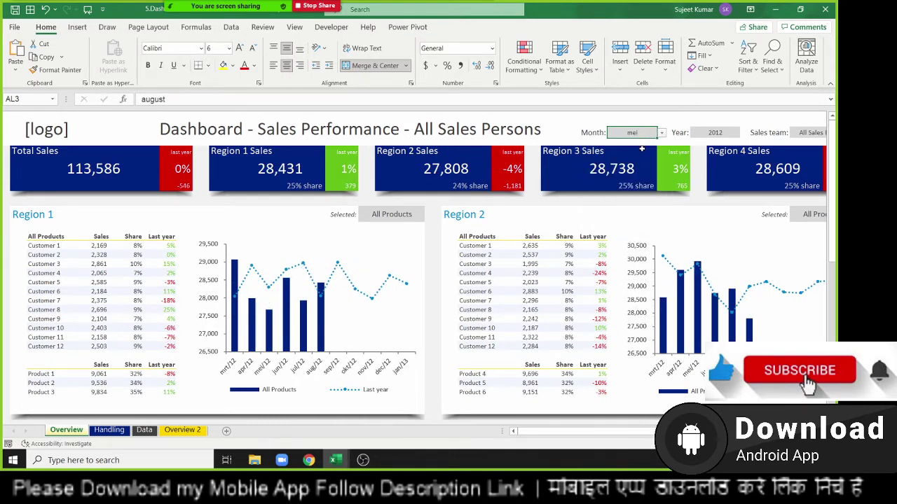
Inspect the Region 1 Sales, Total Sales and Product 2 last-year cells on the dashboard.
click(270, 168)
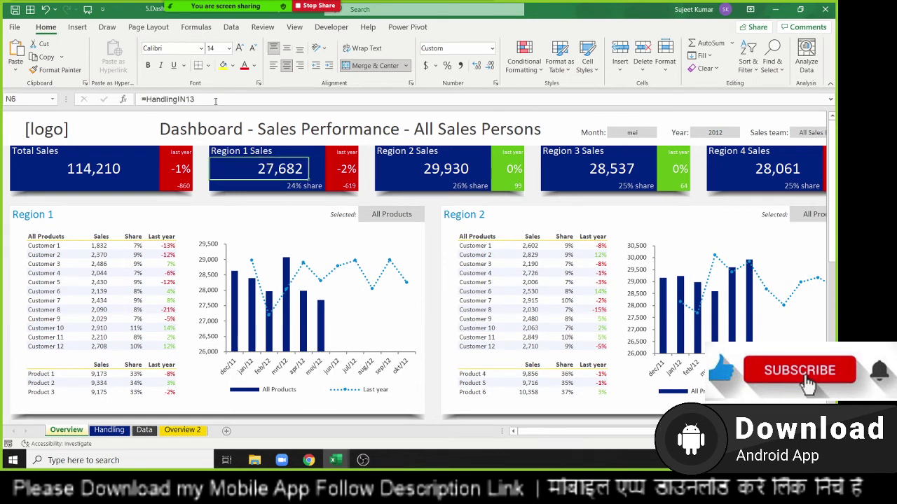
click(56, 182)
click(88, 266)
click(123, 287)
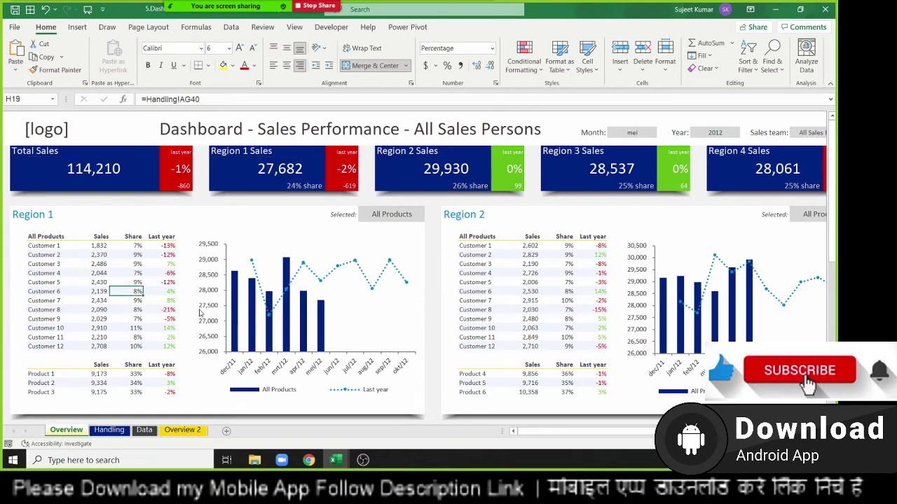
click(185, 344)
click(181, 345)
click(170, 347)
click(166, 383)
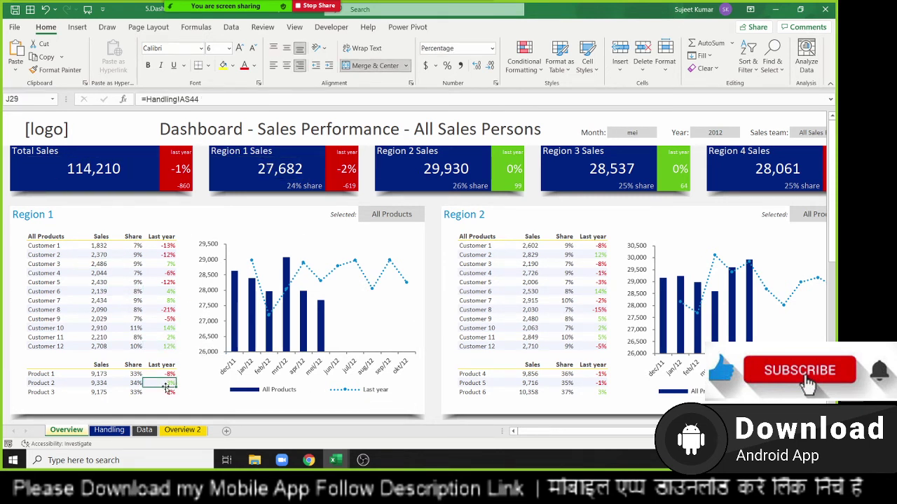
Inspect the SUMIFS formulas on the Handling sheet, then close the workbook without saving.
click(109, 430)
click(160, 278)
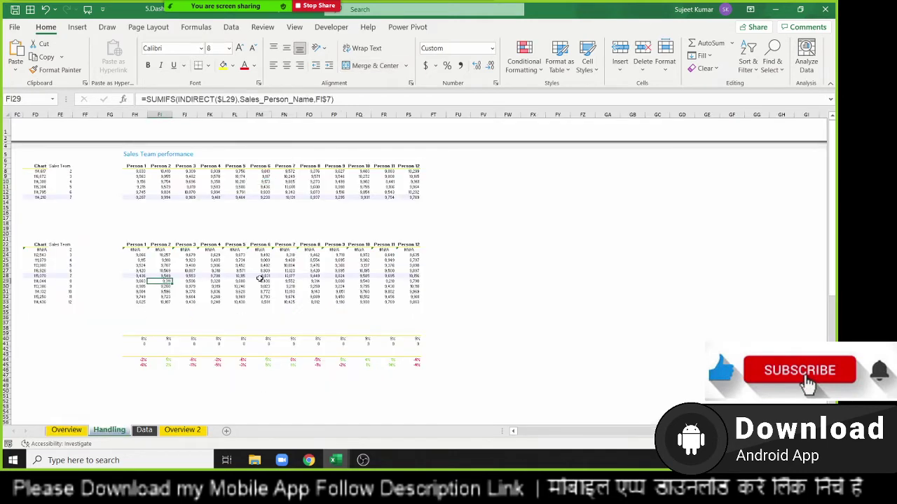
click(261, 278)
click(186, 171)
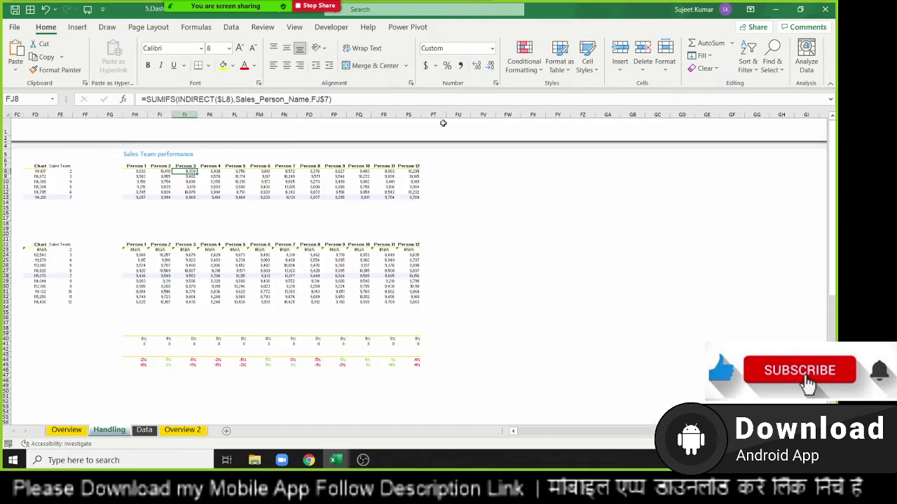
click(825, 9)
click(441, 246)
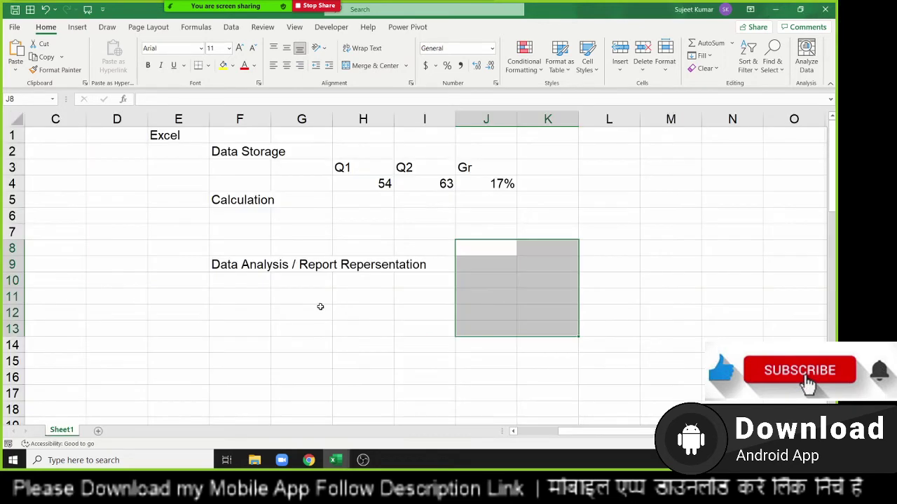
Enter 'Sharing' in cell F12, then minimize Excel to show the desktop.
click(222, 320)
text(S)
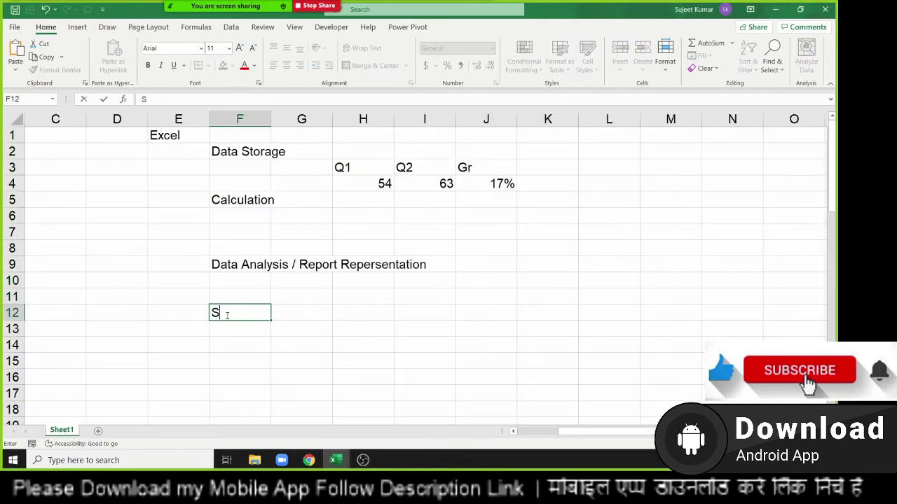
text(hare)
key(BackSpace)
text(ig)
key(BackSpace)
text(ng)
key(Return)
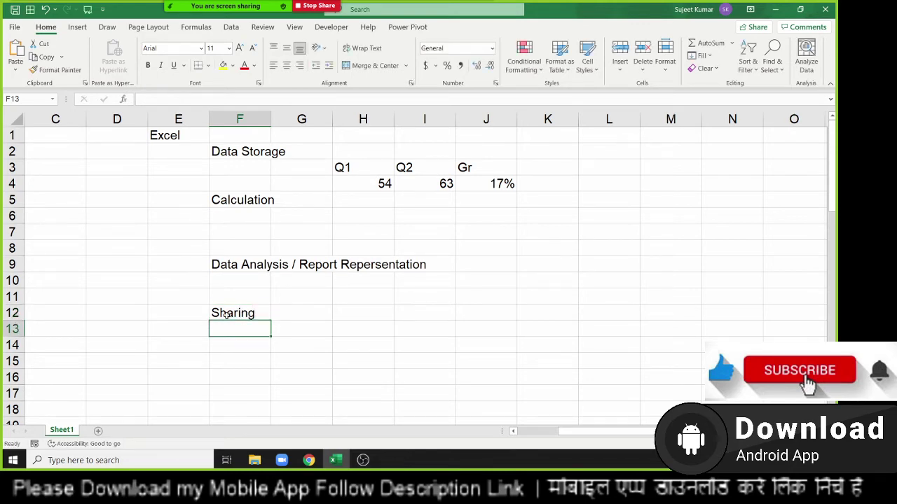
key(super+d)
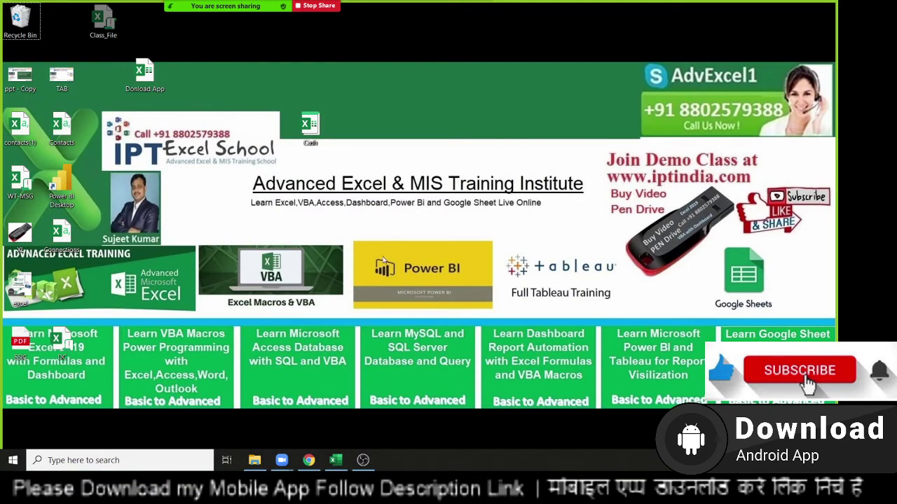
Bring the Chrome window showing WhatsApp Web back to the front via the taskbar.
drag(350, 230, 503, 318)
click(313, 459)
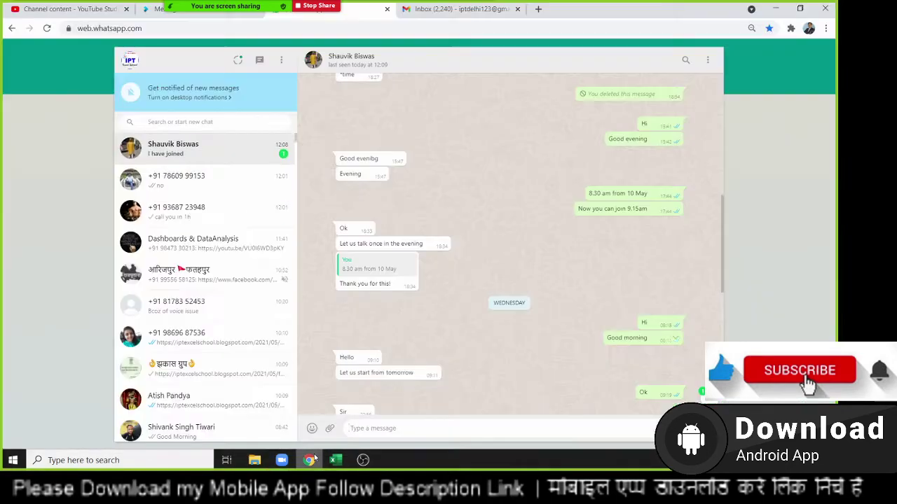
Preview the SOA Format.xlsx attachment from the Gmail inbox, then close the preview.
click(459, 10)
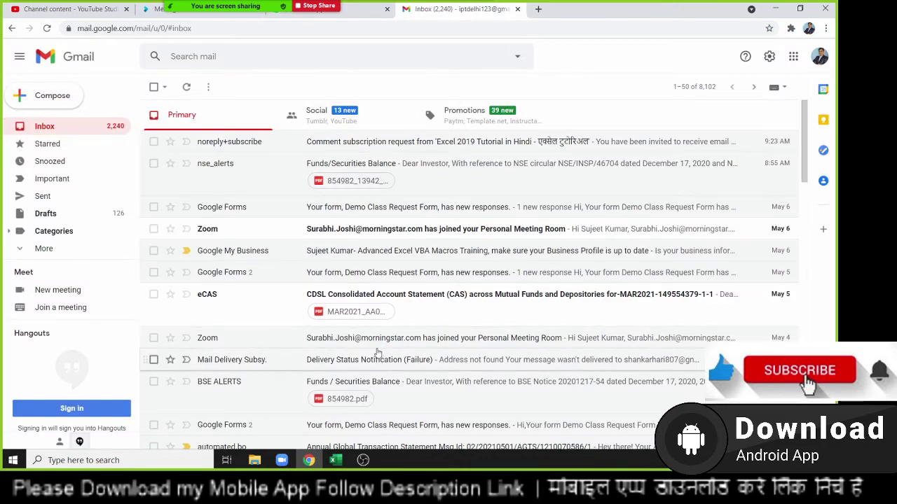
scroll(377, 352, down, 2)
scroll(367, 315, down, 3)
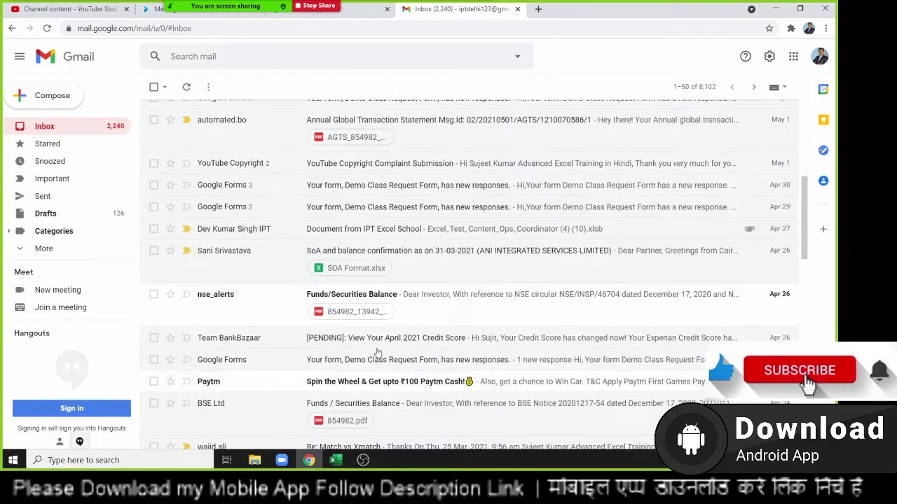
click(355, 272)
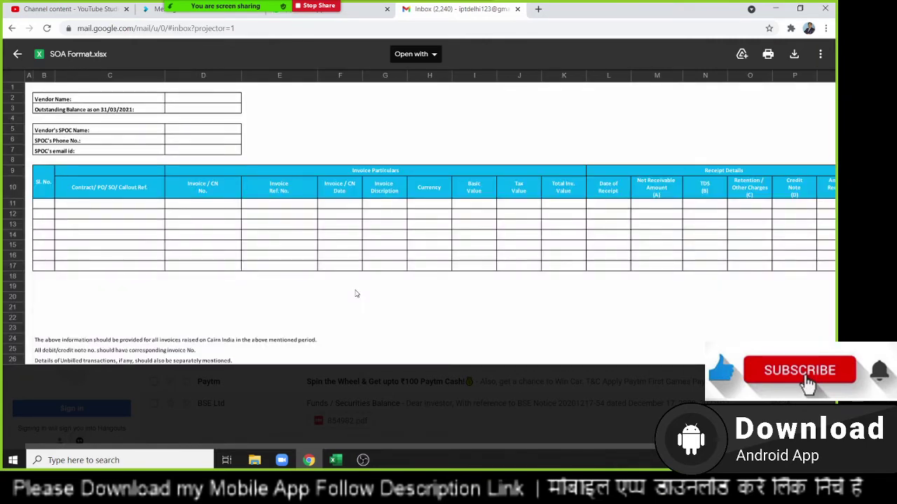
click(18, 55)
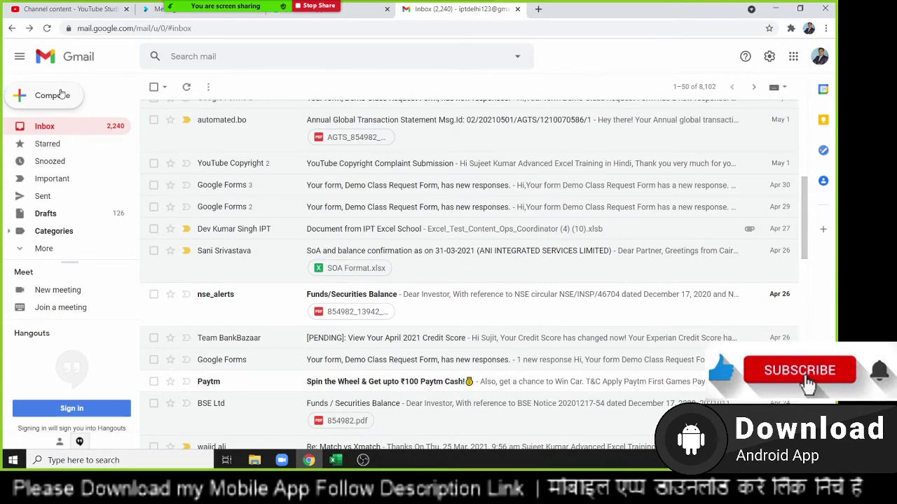
Minimize Chrome, return to Excel, and highlight topic list F2:F10 and the Sharing cell F12.
click(775, 9)
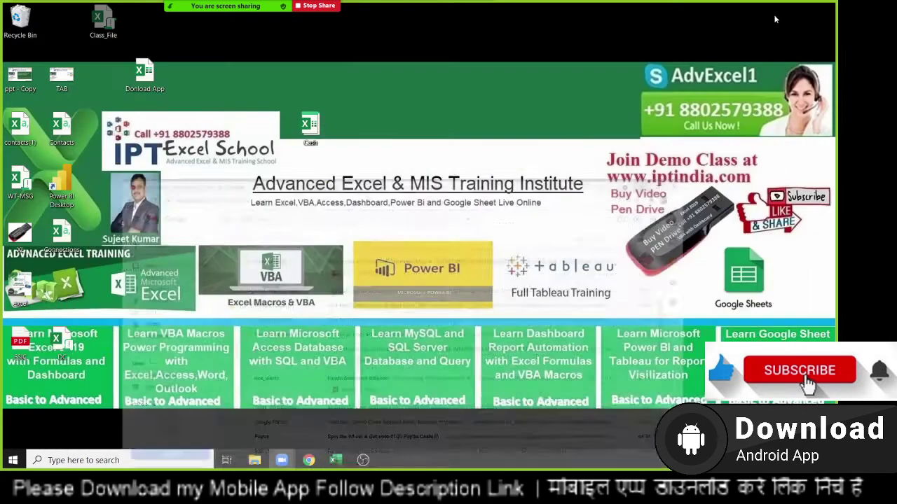
click(336, 460)
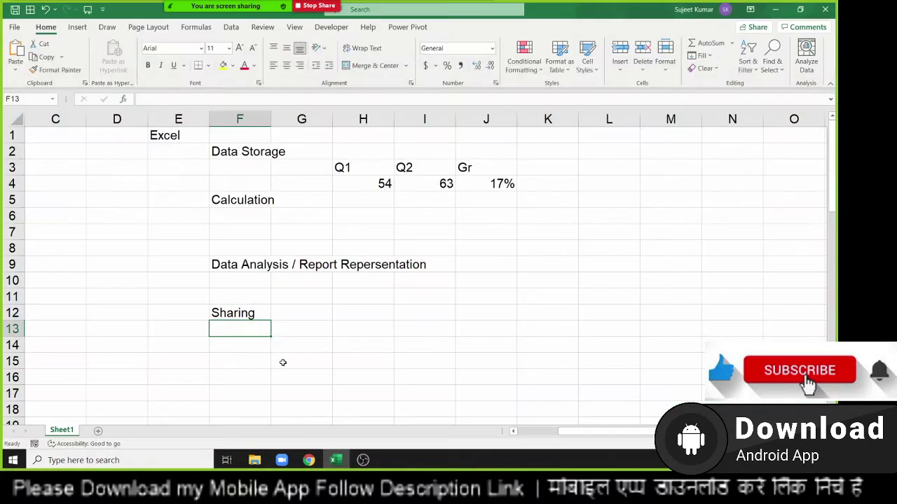
drag(236, 308, 263, 359)
drag(249, 281, 250, 156)
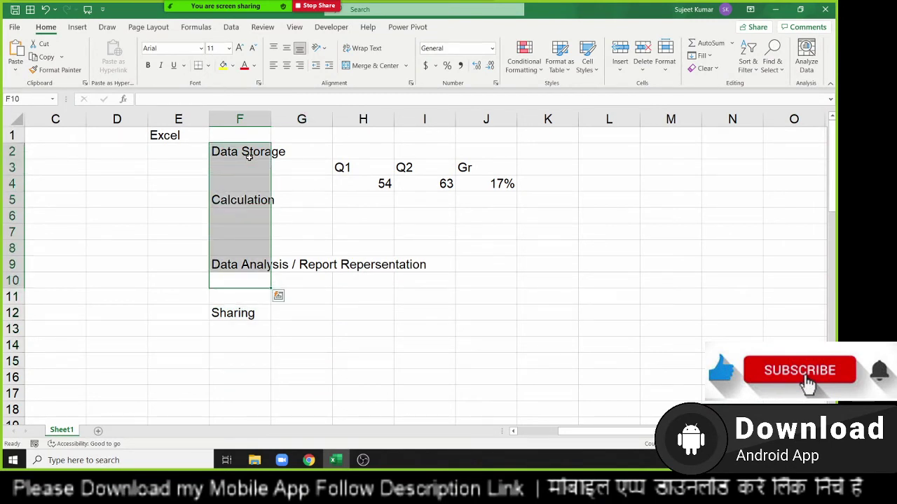
click(235, 314)
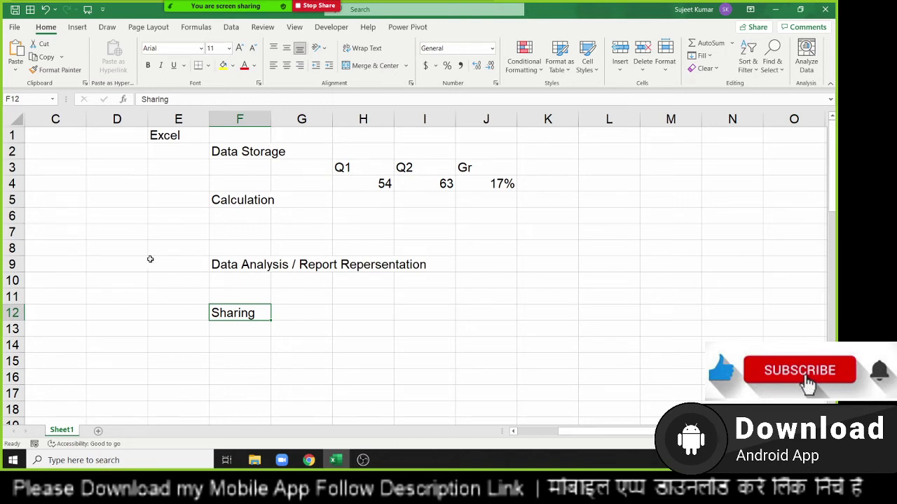
Add a new blank Sheet2 and switch between it and Sheet1, ending on Sheet2.
click(98, 432)
click(67, 431)
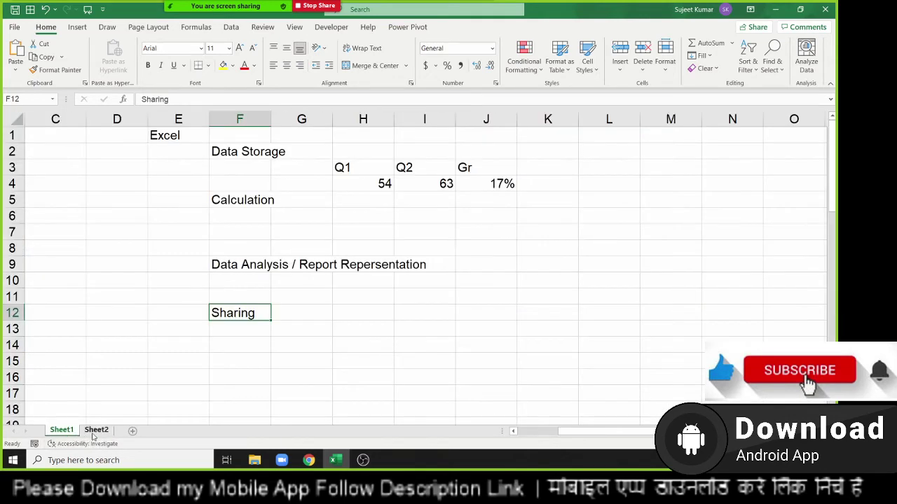
click(96, 430)
click(73, 431)
click(101, 430)
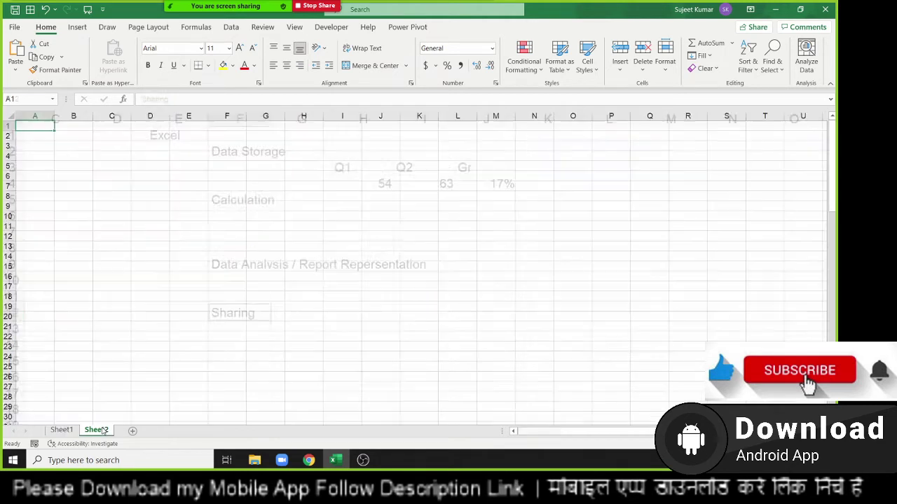
Zoom in and enter 126 in cell A1 of Sheet2.
click(38, 116)
click(12, 126)
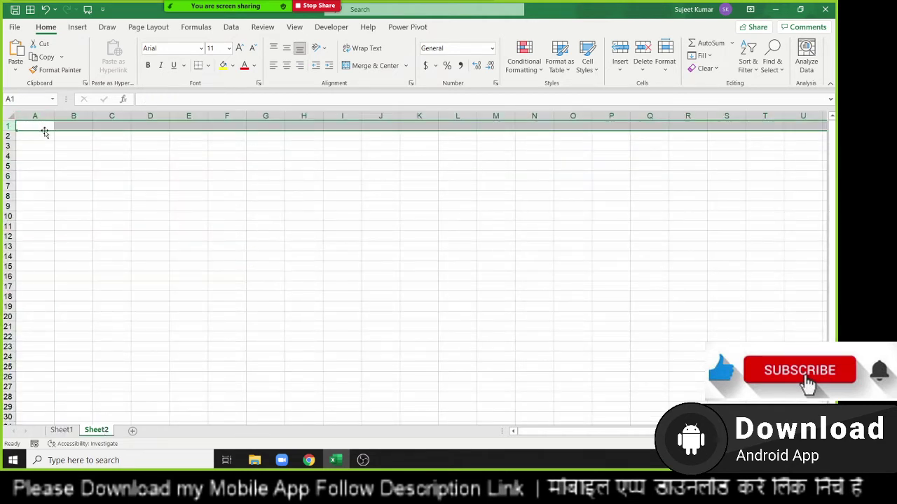
click(30, 126)
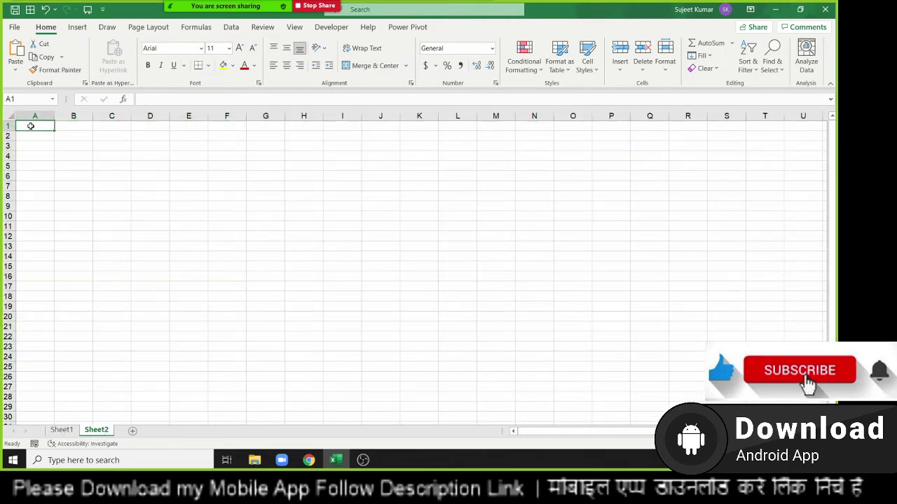
ctrl+scroll(30, 147, up, 4)
ctrl+scroll(30, 158, up, 3)
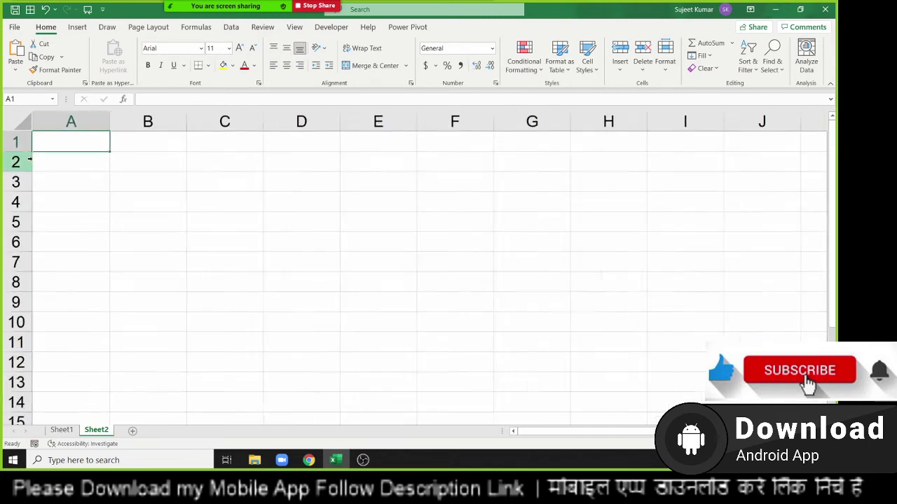
ctrl+scroll(30, 159, up, 1)
text(1)
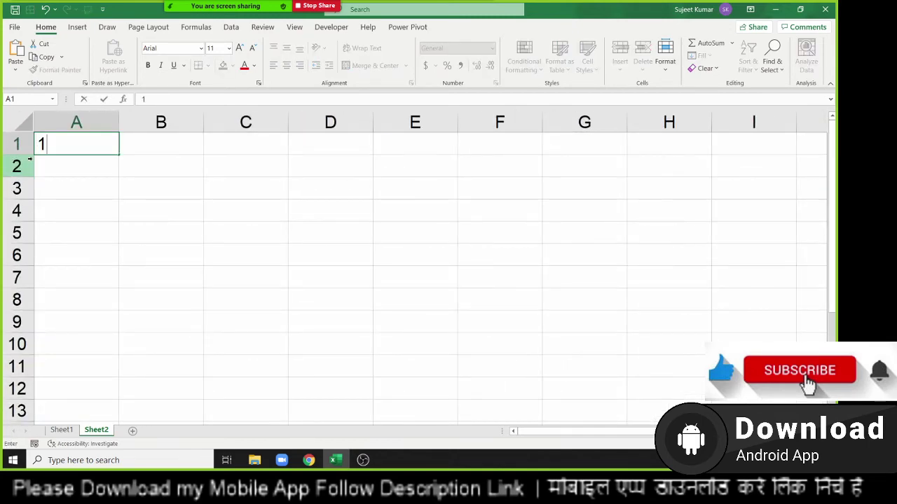
text(26)
key(Return)
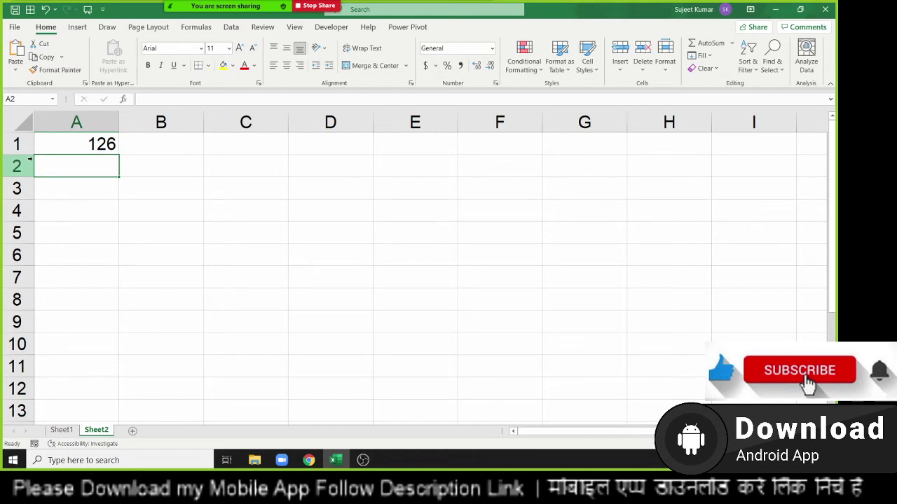
Draw a rectangle shape from Insert > Shapes near cells B3:C5.
click(77, 28)
click(129, 70)
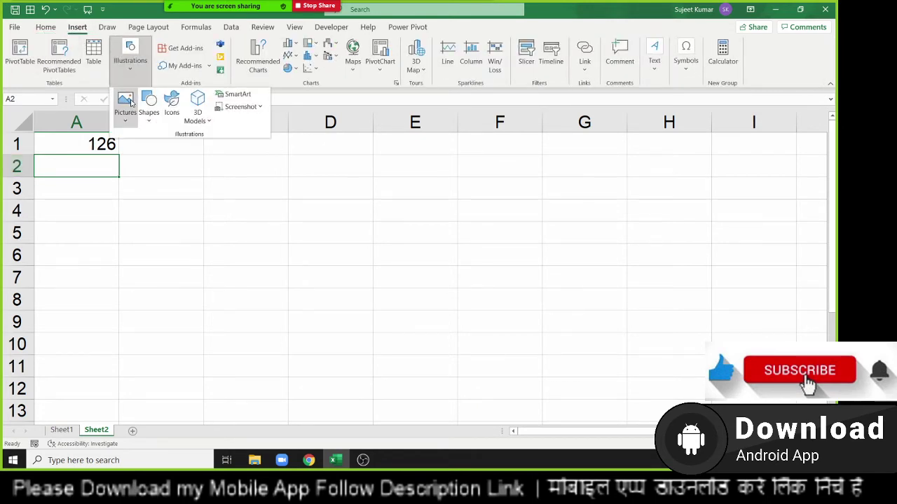
click(131, 103)
click(149, 102)
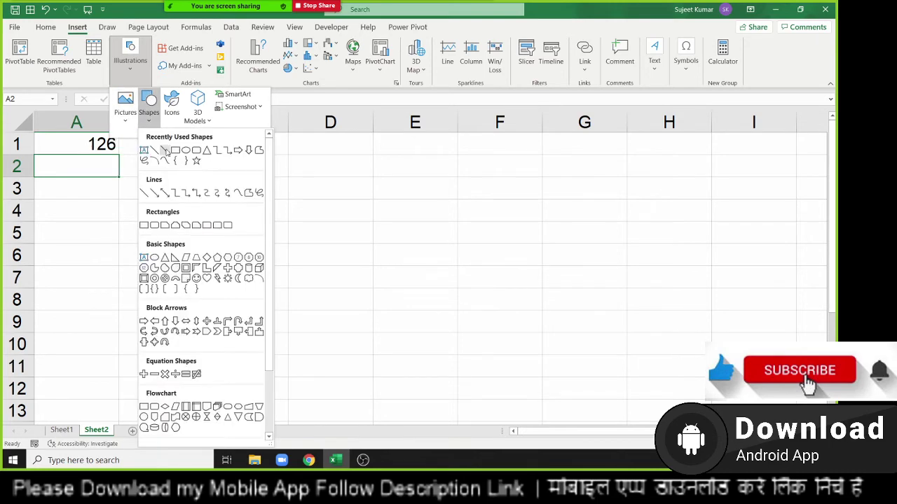
click(168, 151)
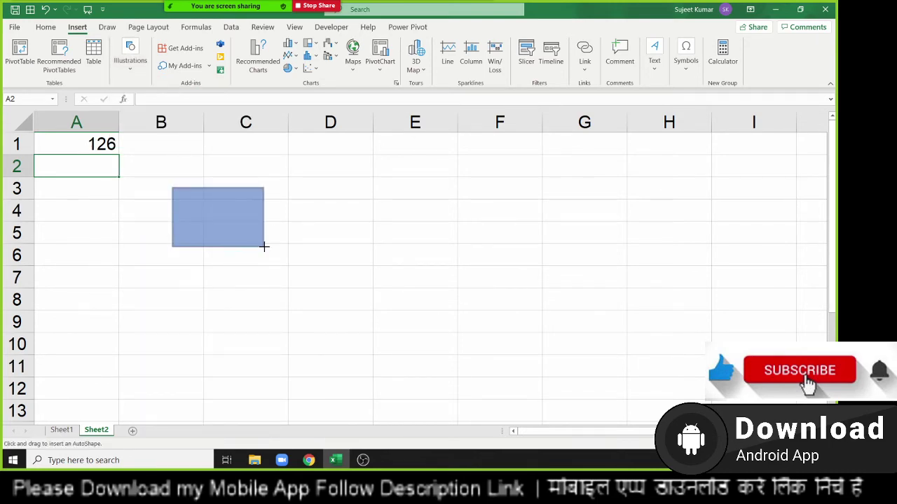
mouse_move(217, 235)
mouse_down()
mouse_move(264, 246)
mouse_move(217, 251)
mouse_up()
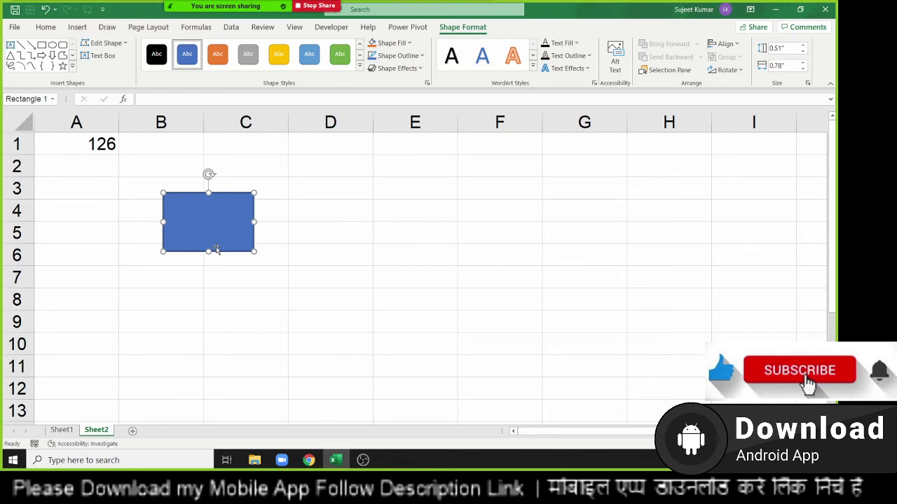
Move the rectangle up and right to sit over column D, then reselect A1.
click(80, 147)
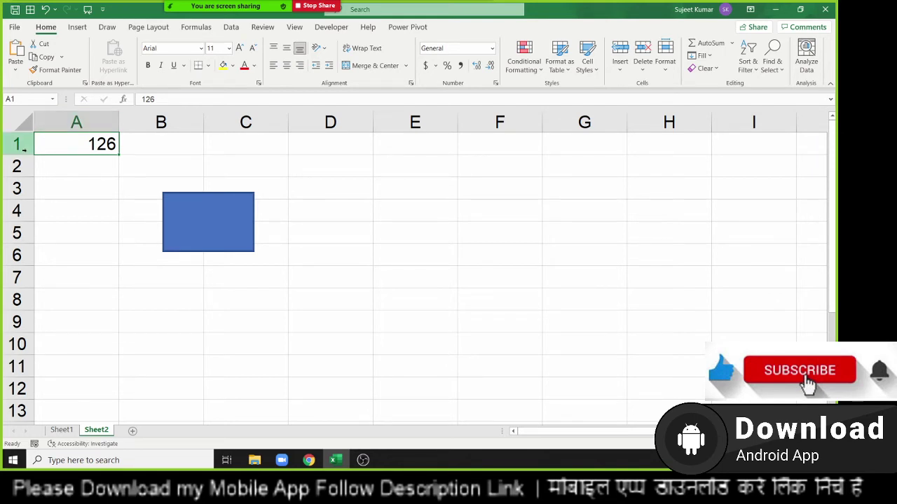
click(421, 276)
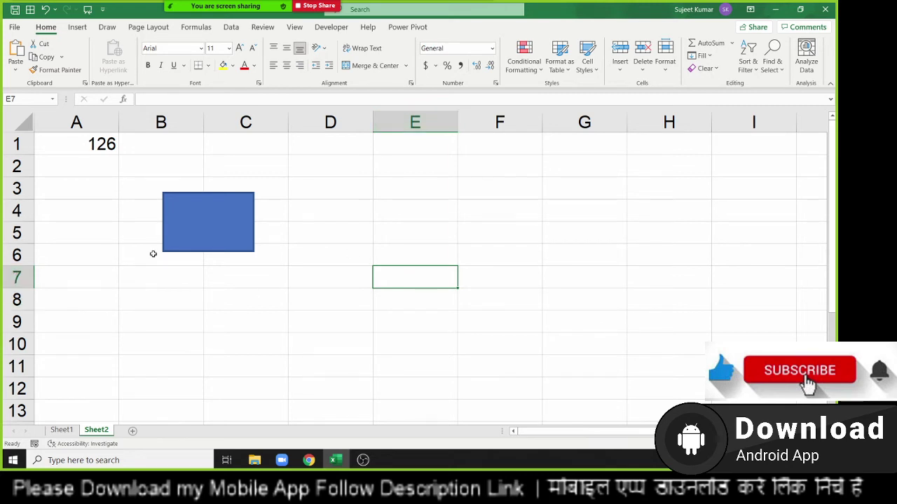
drag(184, 253, 300, 232)
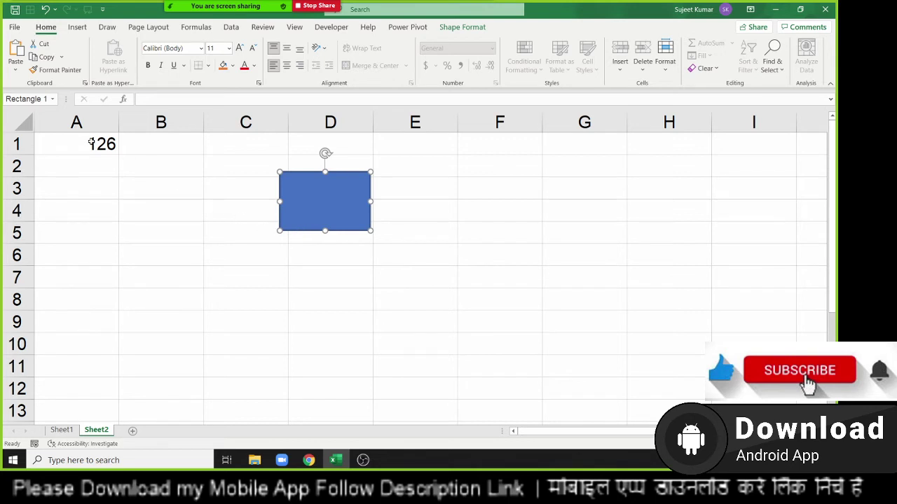
click(118, 150)
Enter 52, 36, 25, 63, 25 and 65 down A2 to A7, then move to B1.
key(Return)
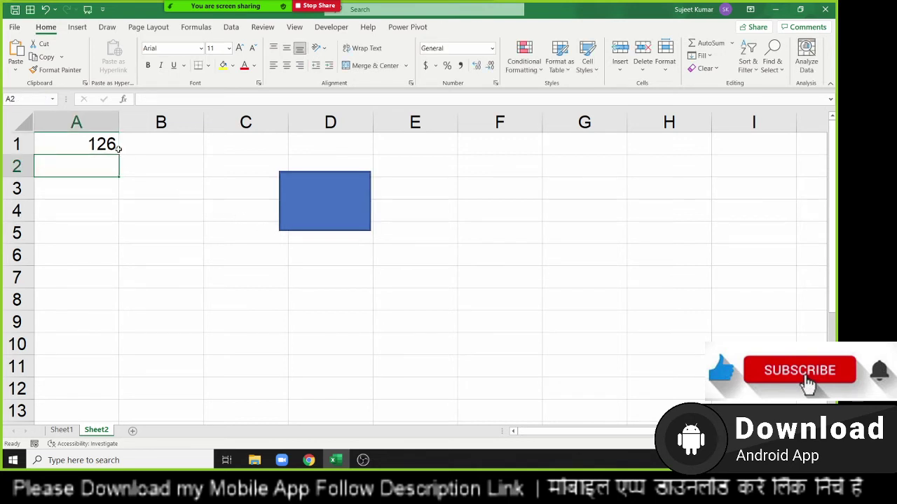
text(52)
key(Return)
text(36)
key(Return)
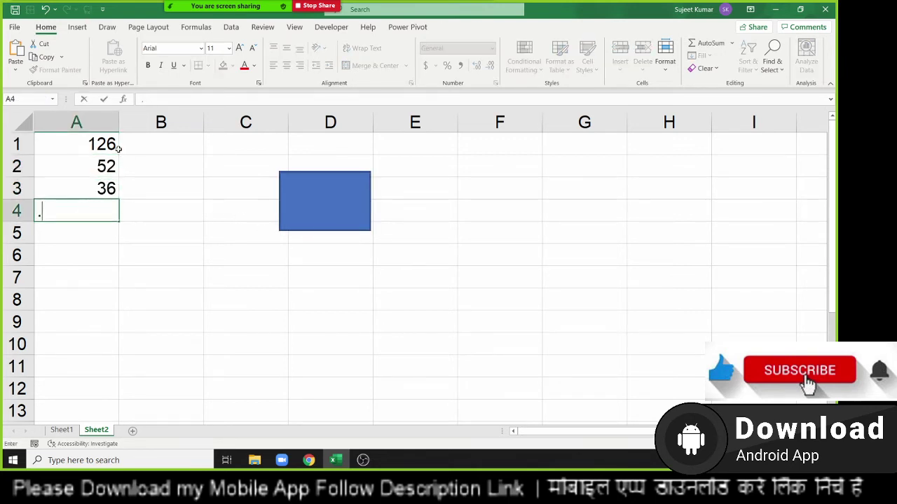
text(.)
key(BackSpace)
key(Escape)
key(Return)
text(63)
key(Return)
text(25)
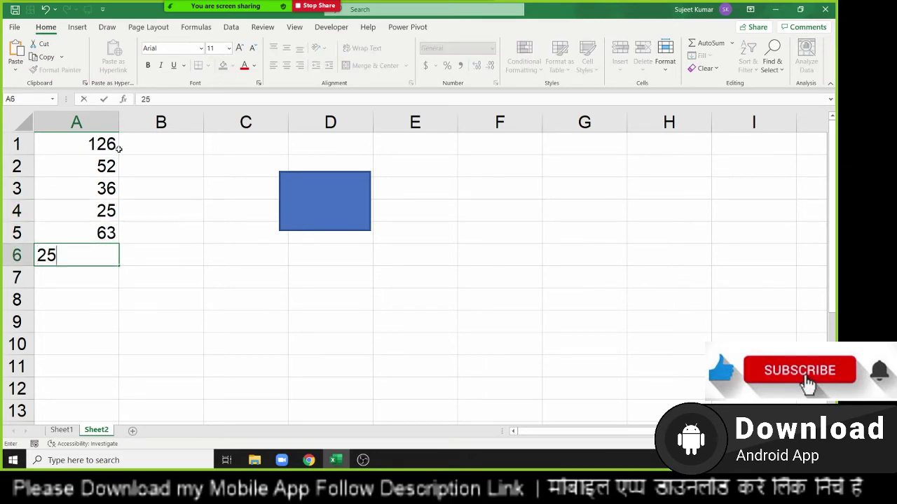
key(Return)
text(65)
key(Return)
key(Up)
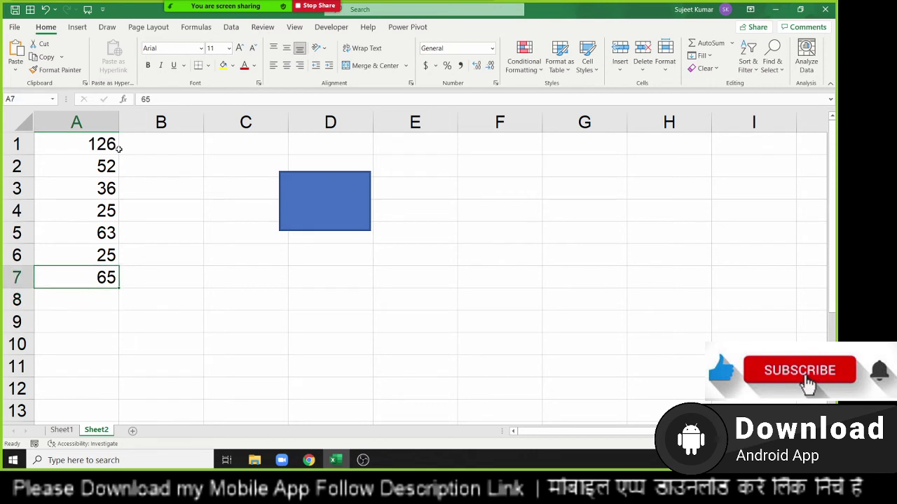
key(Up)
key(Up)
key(Up)
key(Right)
Enter the formula =A1+20 in cell B1, giving 146.
key(Left)
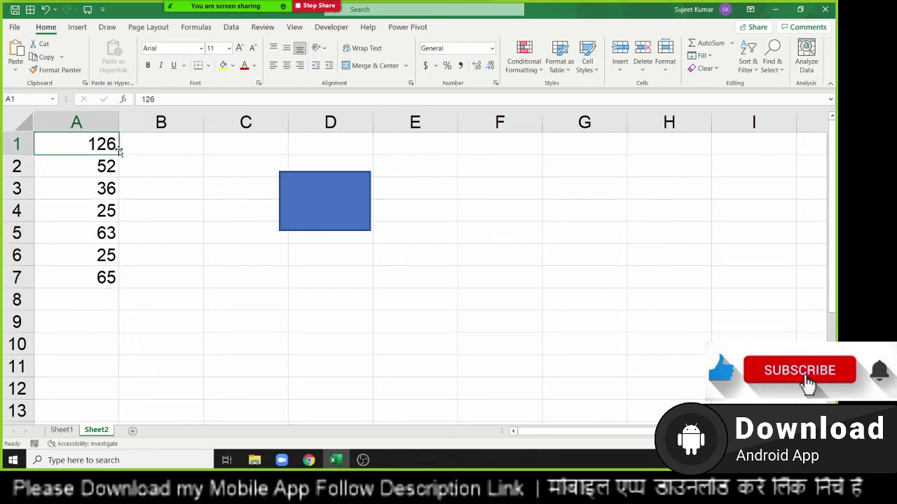
key(Down)
key(Down)
key(Down)
key(Down)
key(Down)
key(Down)
key(Up)
key(Up)
key(Up)
key(Up)
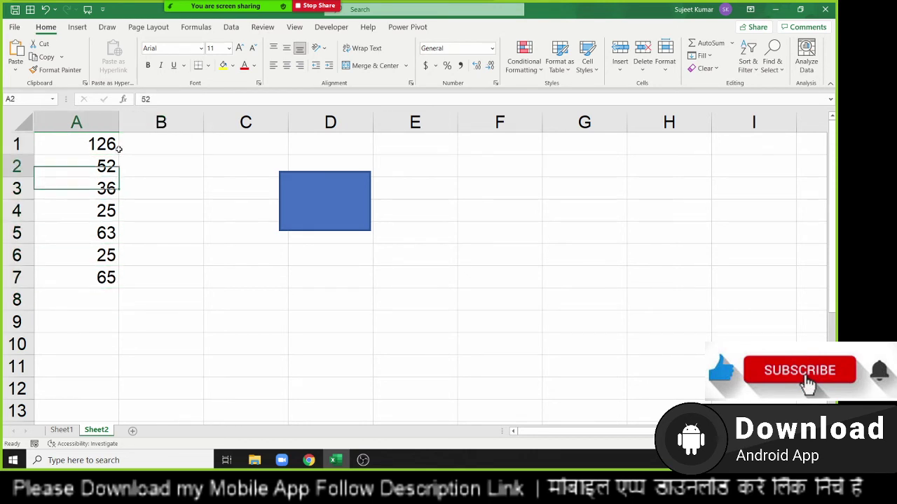
key(Up)
key(Right)
text(=)
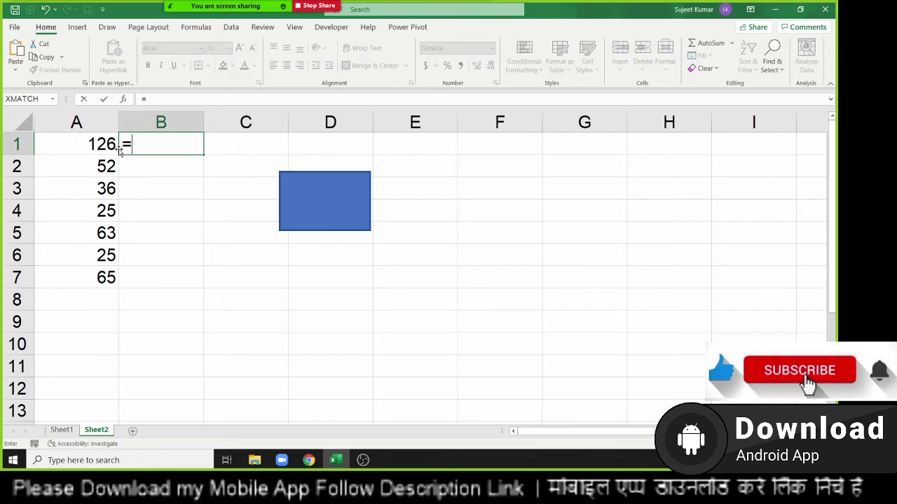
click(99, 149)
text(+2)
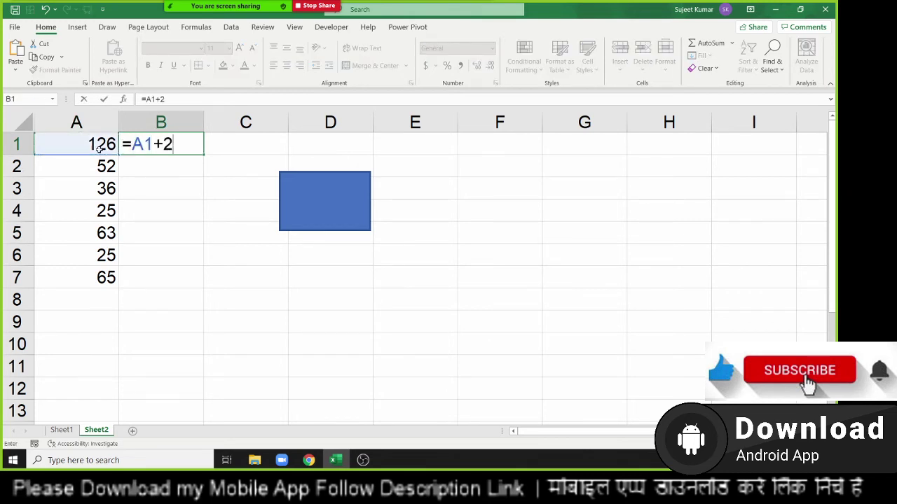
text(0)
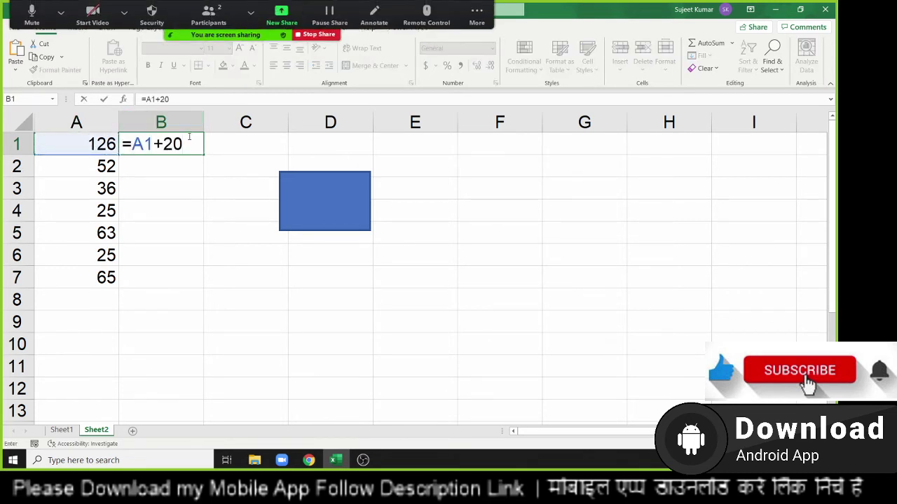
key(Return)
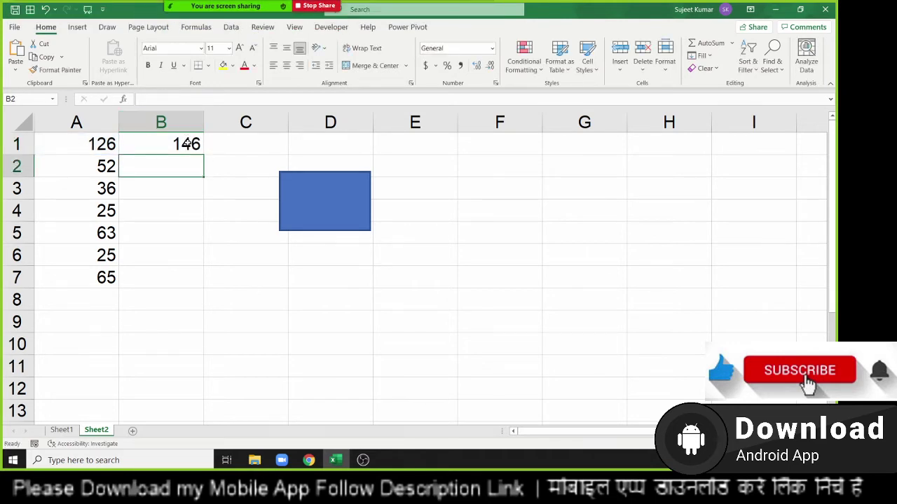
Copy B1's formula down to B7 with the fill handle.
click(186, 149)
click(184, 162)
click(180, 145)
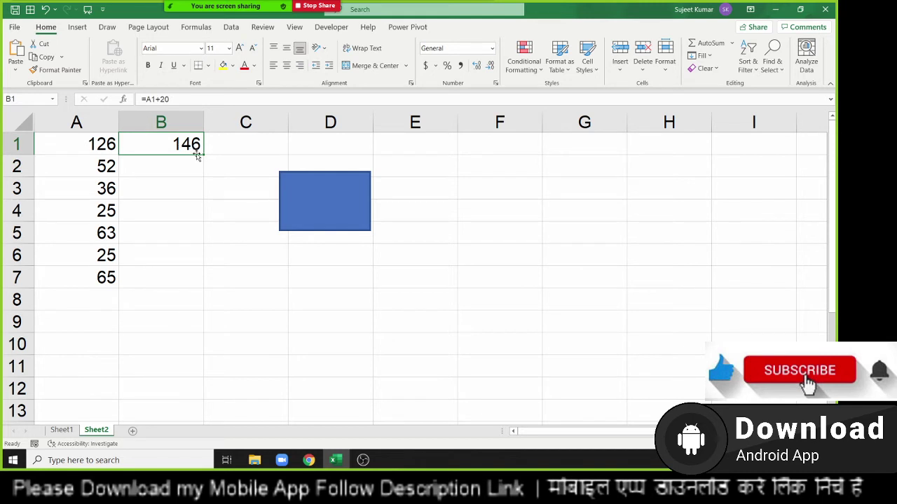
drag(205, 152, 201, 279)
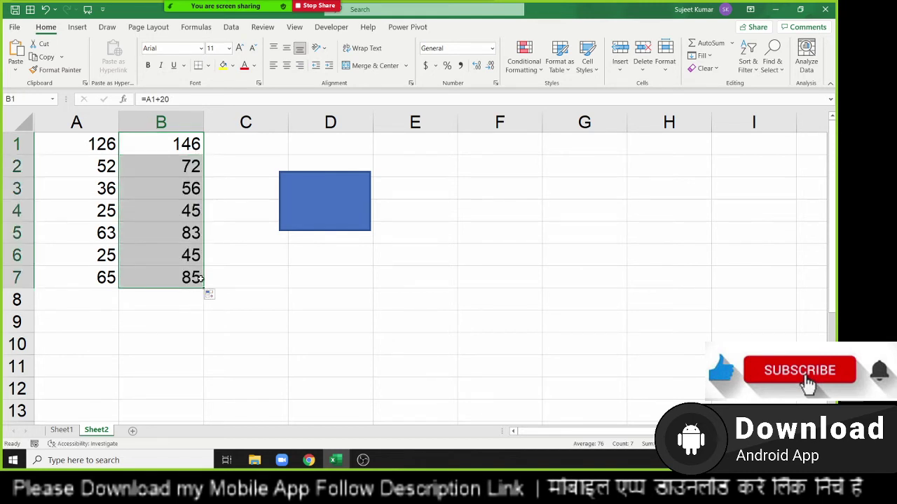
Inspect the formulas in B1, B2 and B7 with F2 to see the shifting references.
key(Down)
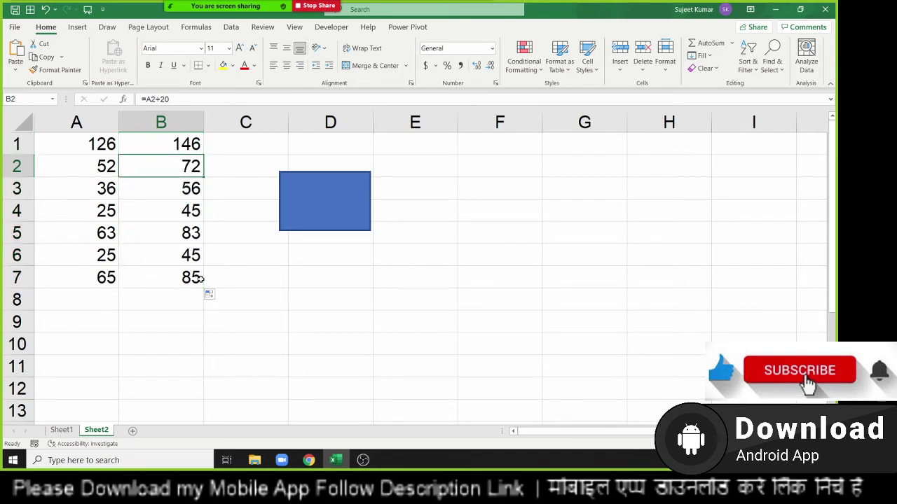
key(Up)
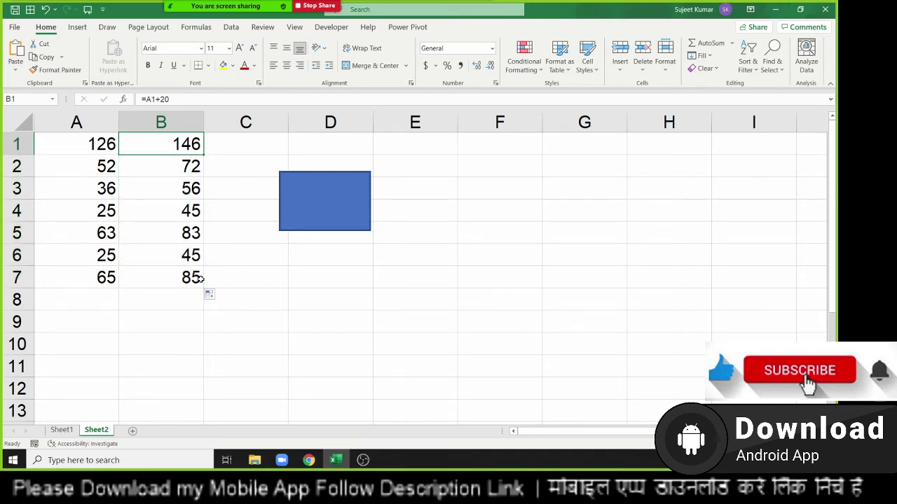
key(F2)
key(Escape)
key(Down)
key(F2)
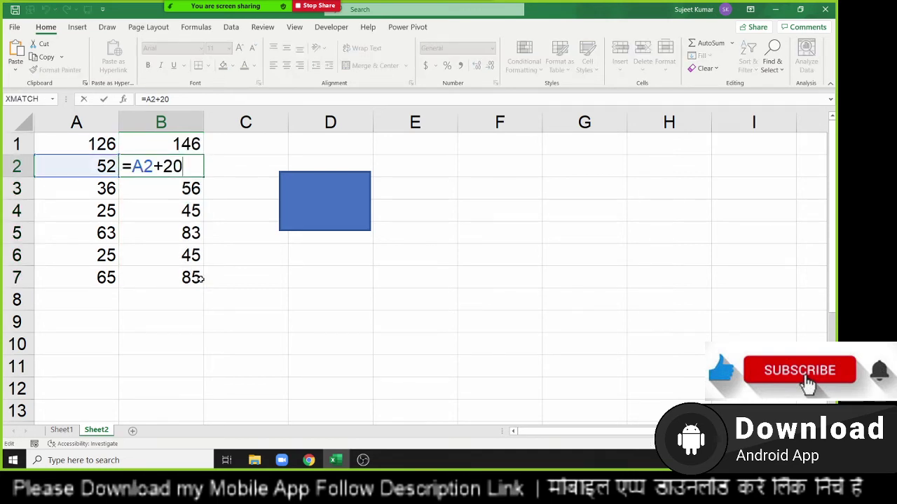
key(Escape)
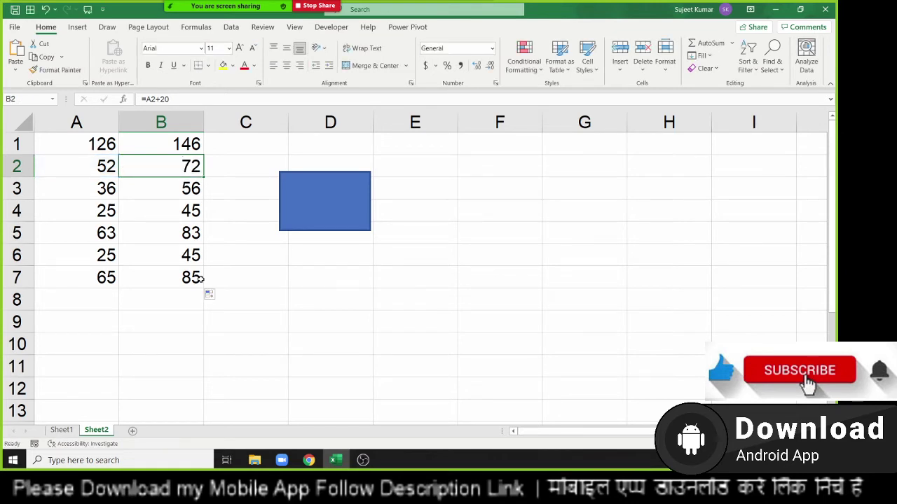
click(158, 285)
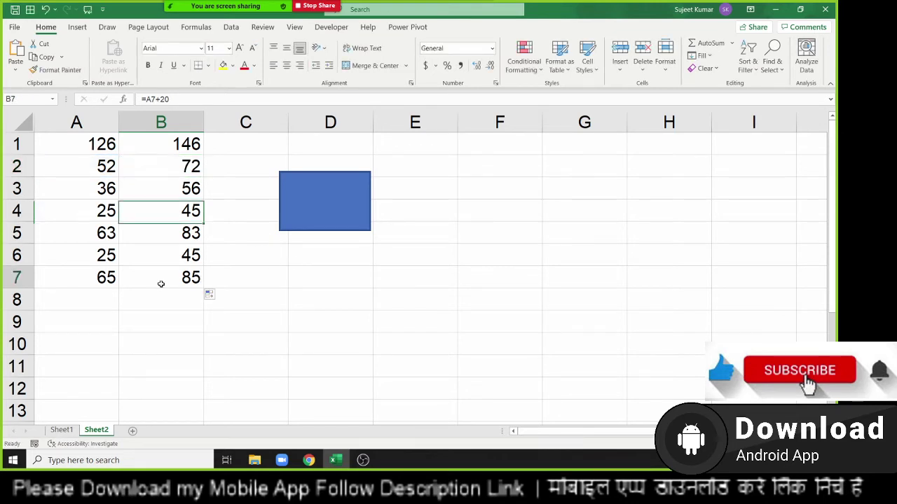
click(213, 371)
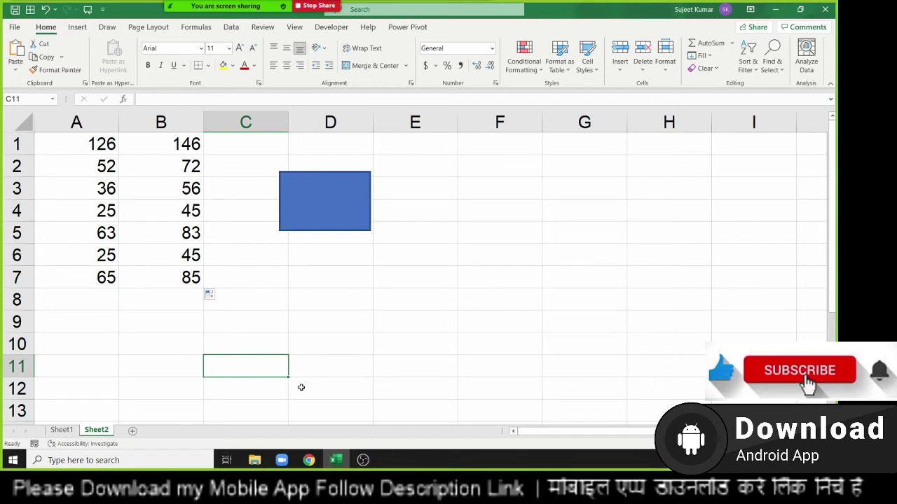
Demonstrate drag-filling empty cell C11 upward and across into D11.
mouse_move(293, 378)
mouse_down()
mouse_move(284, 301)
mouse_move(276, 308)
mouse_up()
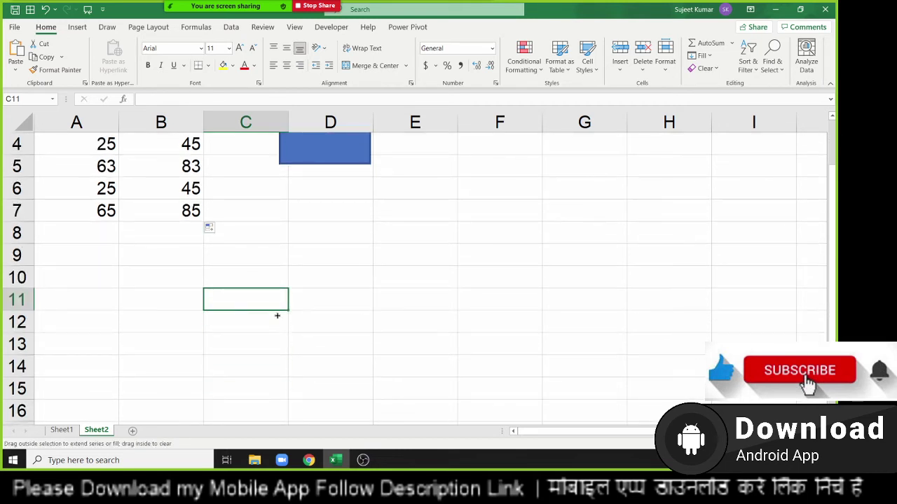
mouse_move(178, 307)
mouse_down()
mouse_move(373, 308)
mouse_move(364, 305)
mouse_up()
scroll(301, 302, up, 1)
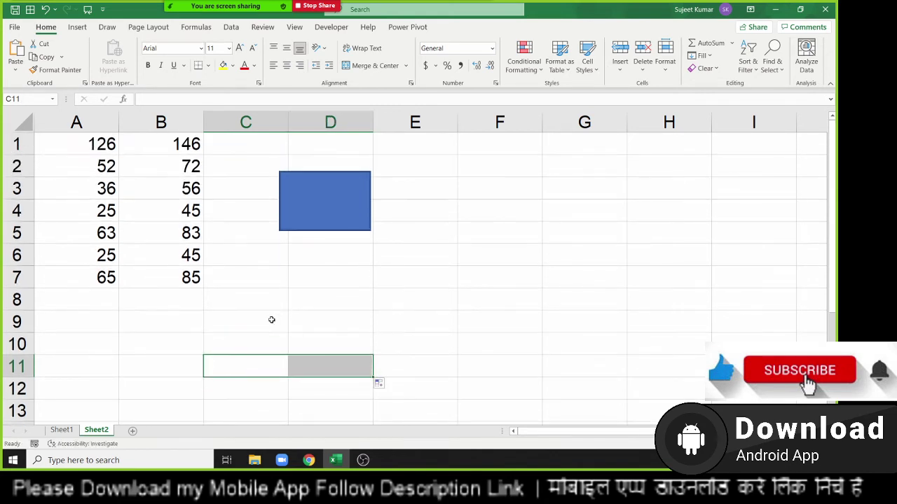
Select B1:B7 with Ctrl+Shift+Down and delete the +20 formulas, then move to D1.
click(158, 178)
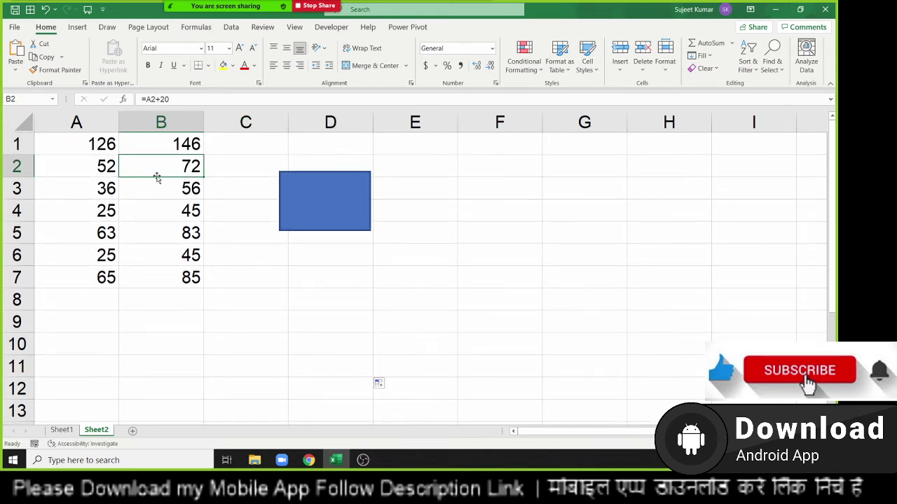
key(Down)
key(Down)
key(Down)
key(Down)
key(Down)
key(Down)
key(Down)
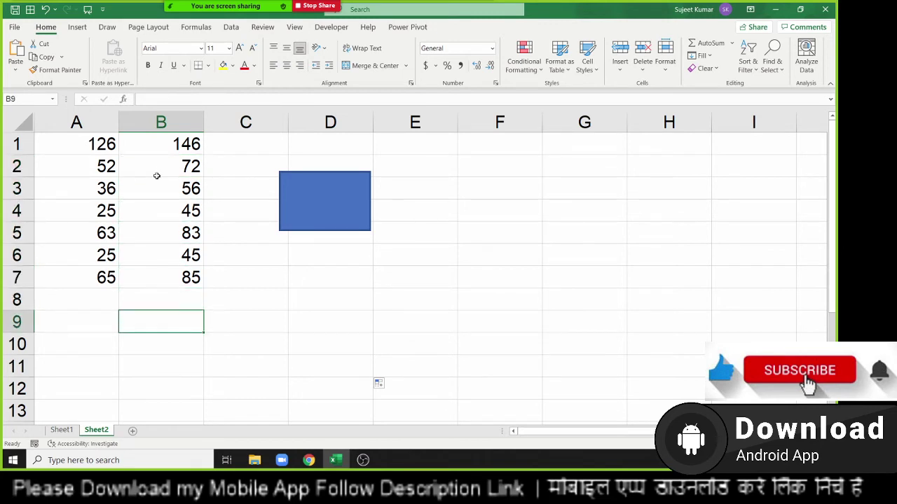
key(Down)
key(Down)
key(Down)
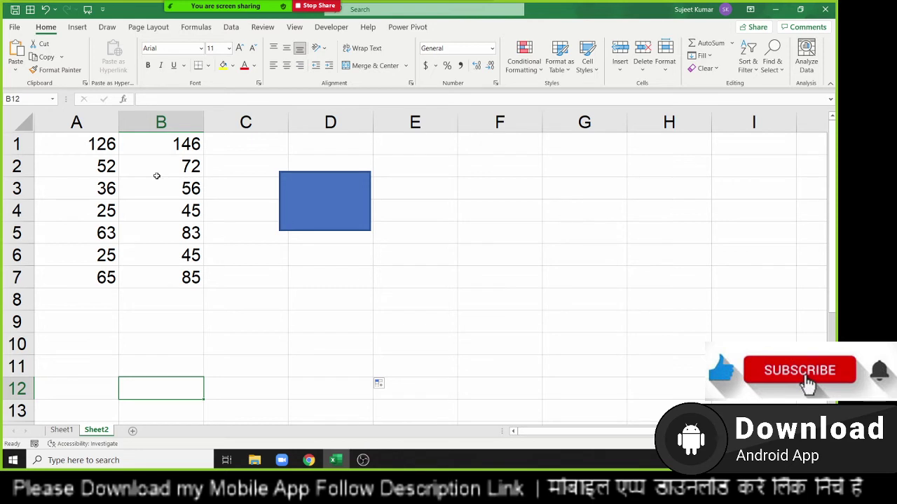
key(ctrl+Up)
key(ctrl+Up)
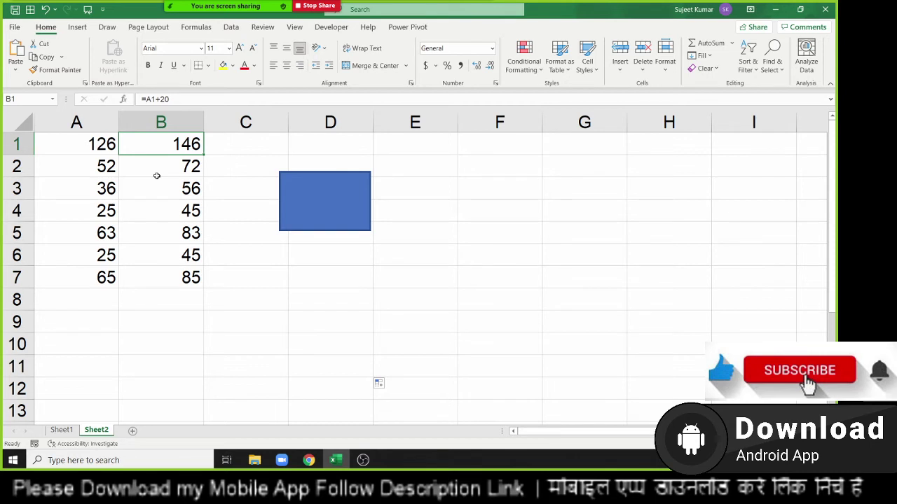
key(ctrl+shift+Down)
key(Delete)
key(Right)
key(Right)
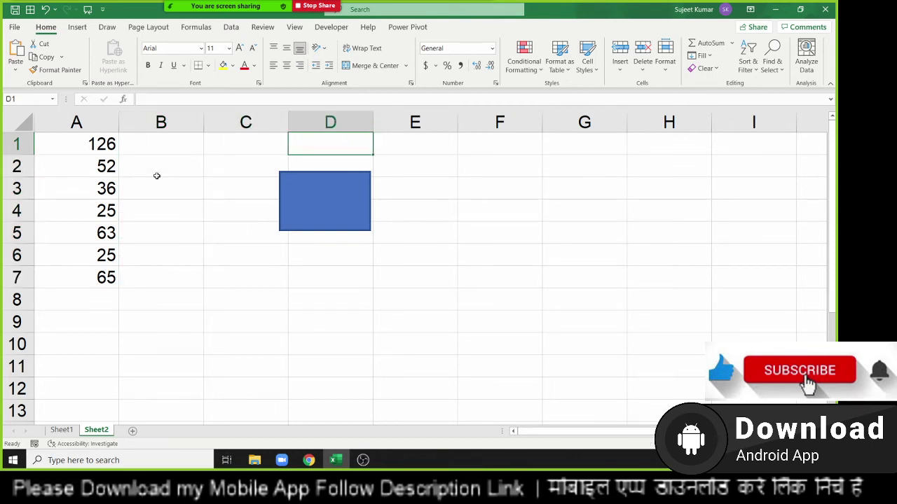
Enter 50 in cell D1 and return to the column A values.
text(50)
key(Return)
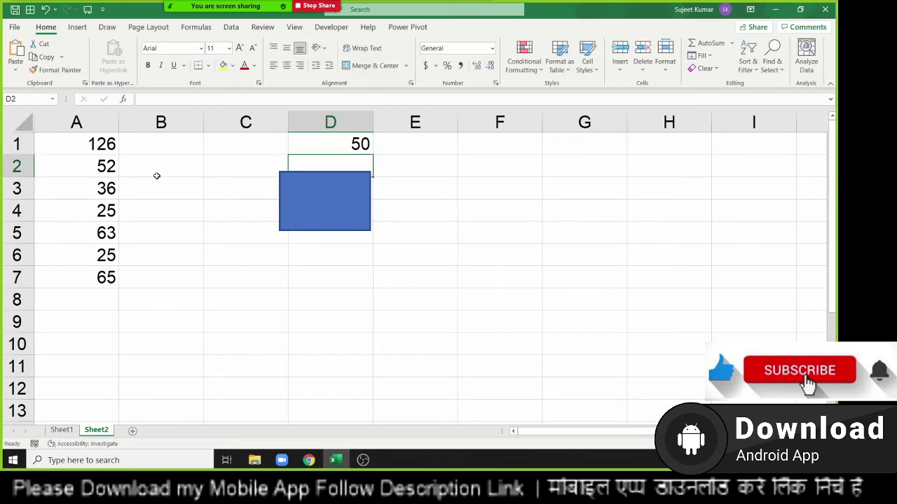
key(Up)
key(Left)
key(Left)
key(Left)
key(ctrl+shift+Down)
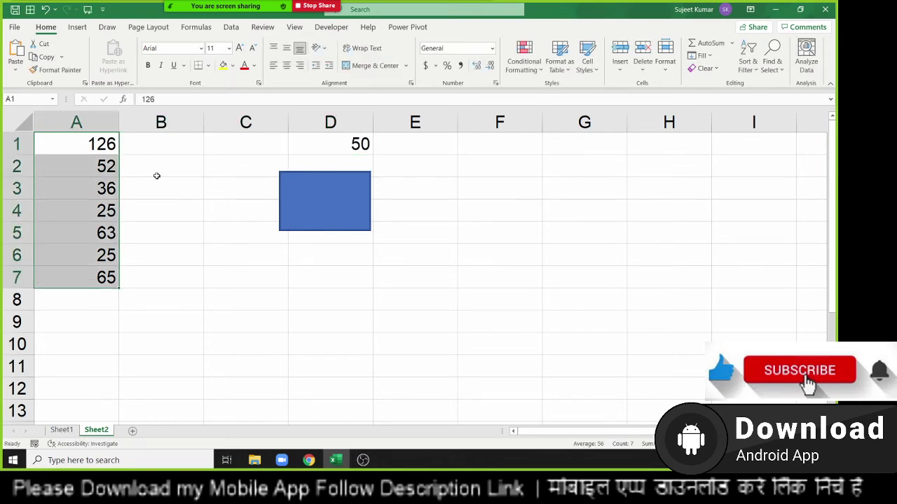
Build =A1+D1 in B1, showing 176, and fill it down into B2.
key(Right)
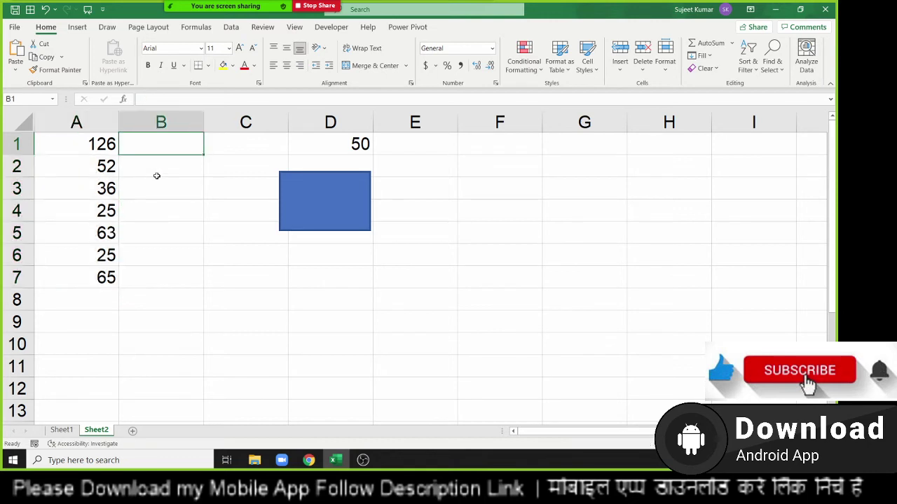
text(=)
key(Left)
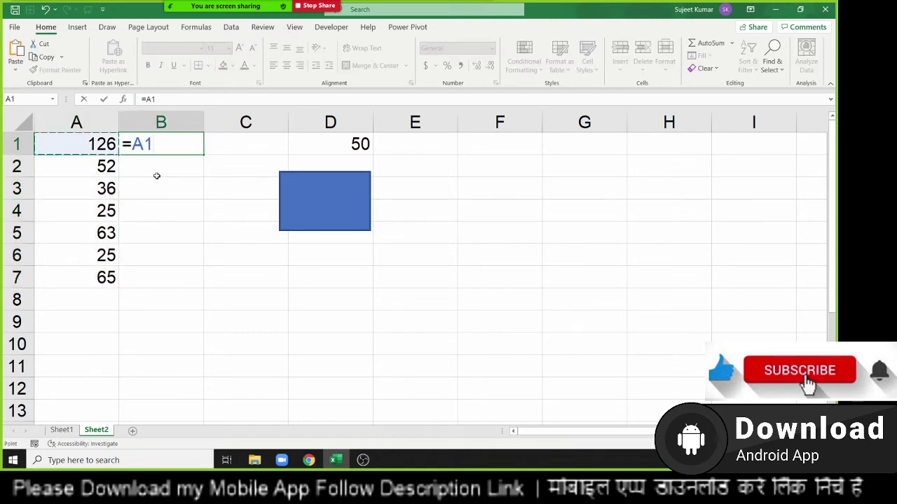
text(+)
click(332, 147)
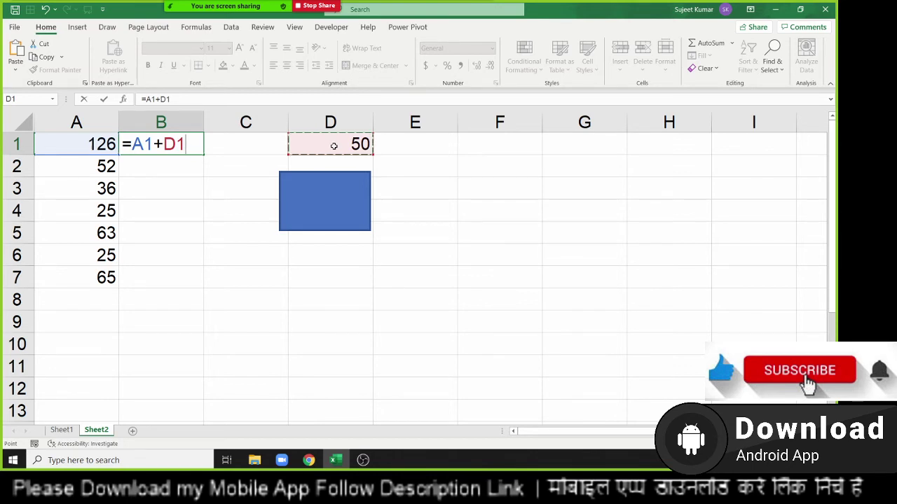
key(Return)
key(Up)
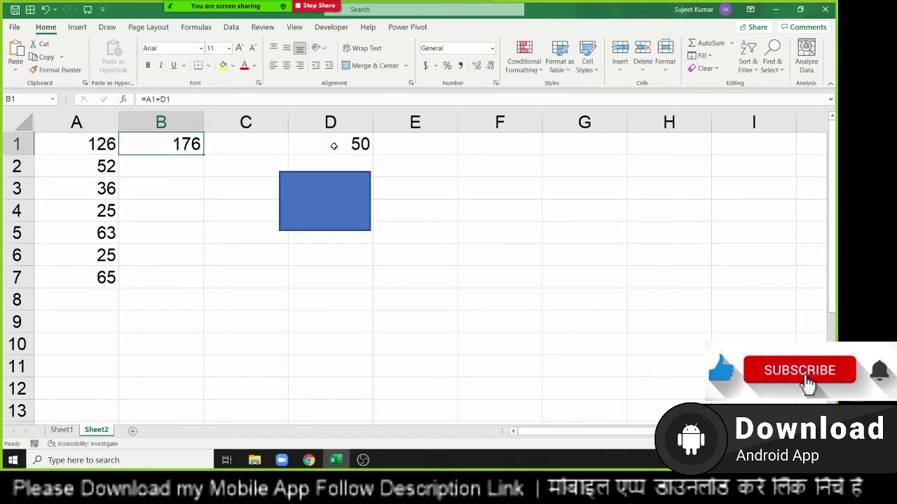
drag(207, 155, 205, 172)
Inspect B2's copied =A2+D2 formula, then undo the copy.
click(203, 173)
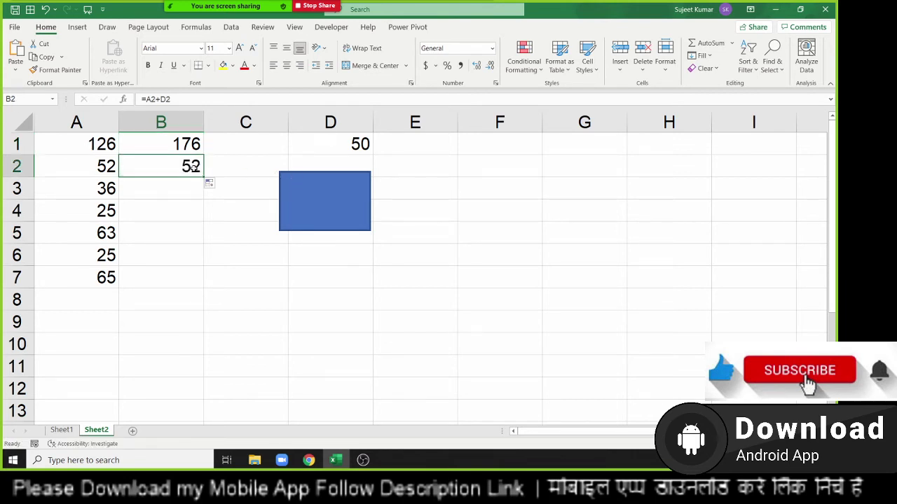
double_click(195, 168)
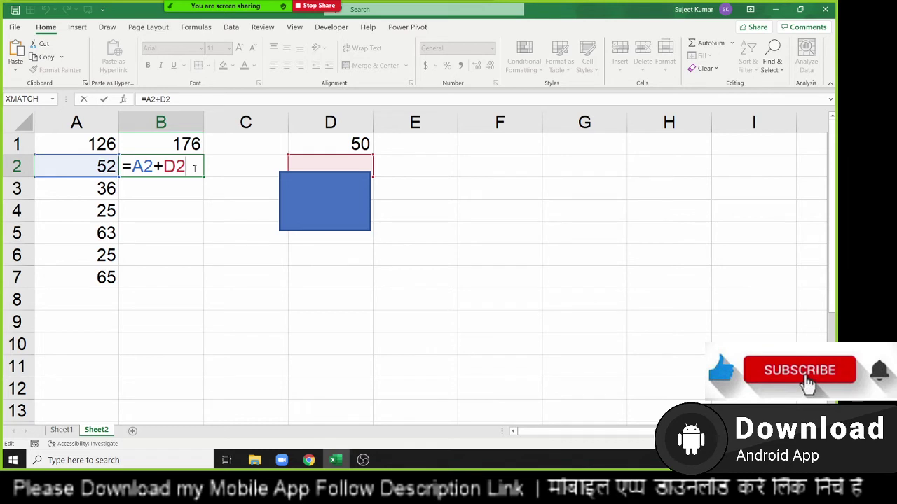
key(ctrl+Return)
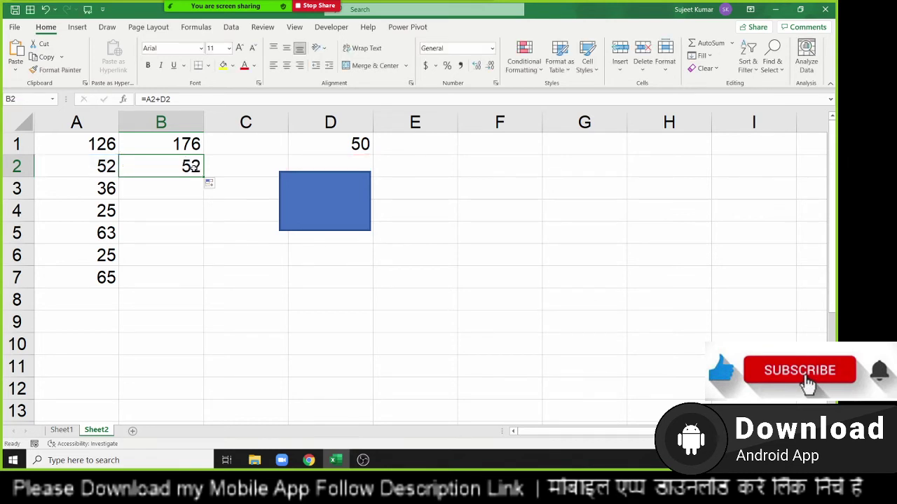
key(ctrl+z)
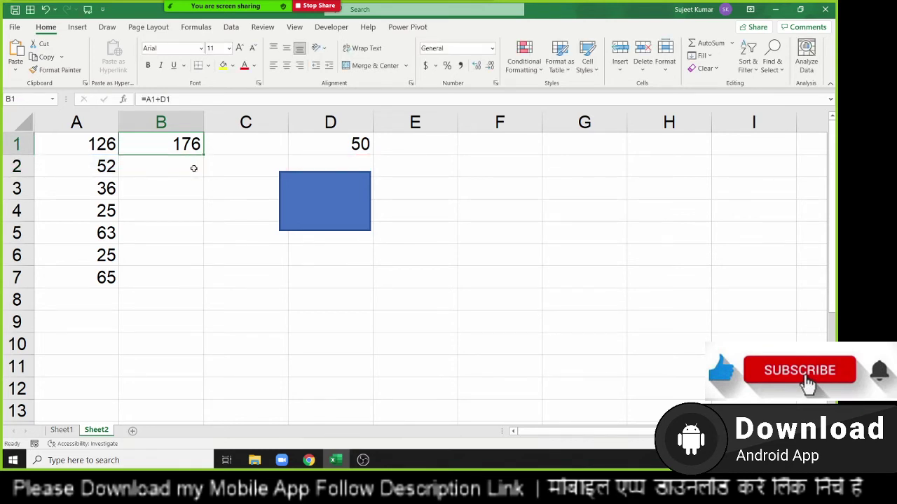
Edit B1's formula to =A1+D$1, locking the row of D1.
key(F2)
key(Left)
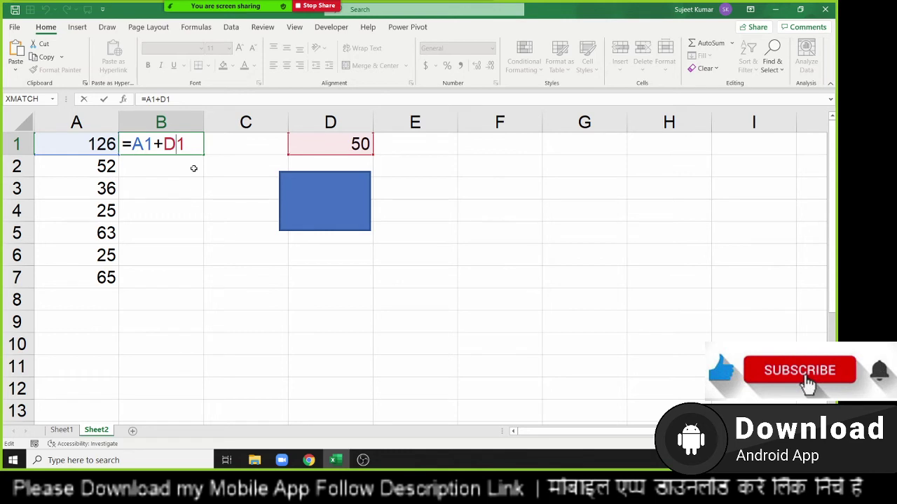
text($)
key(Return)
key(Up)
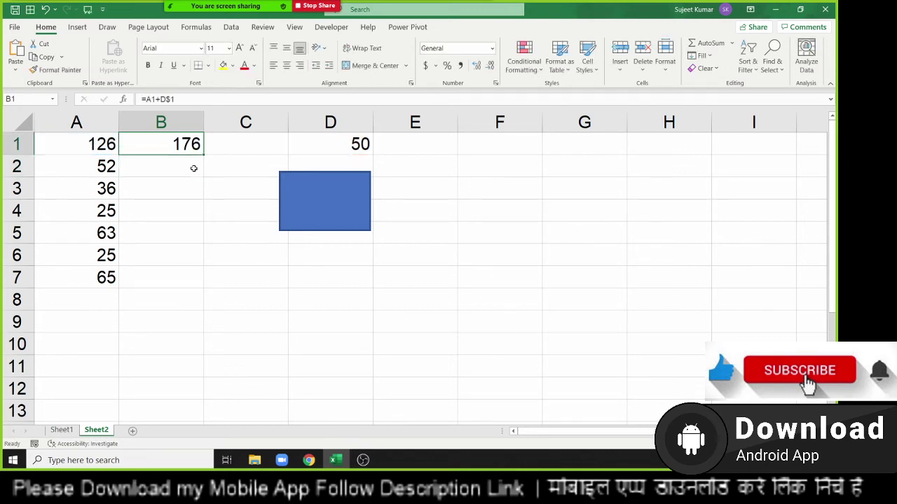
Fill =A1+D$1 down to B7 (102, 86, 75, 113, 75, 115) and review the D$1 reference.
drag(200, 156, 199, 168)
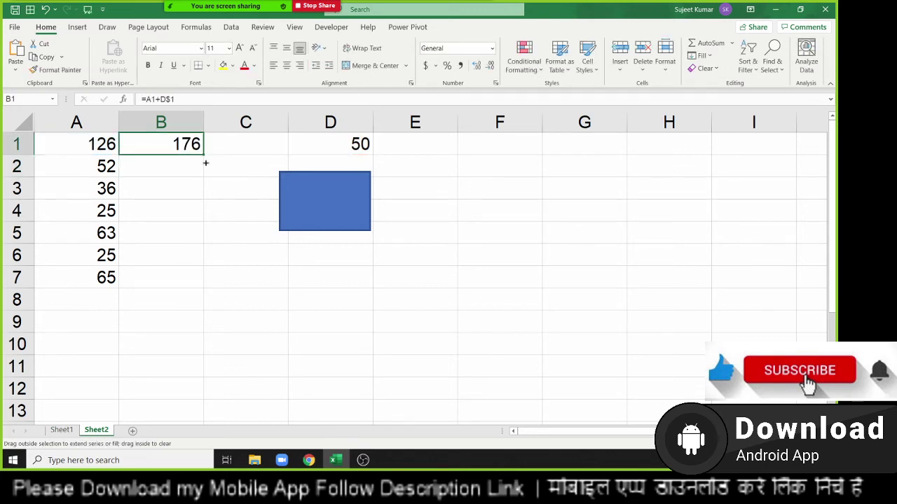
double_click(199, 168)
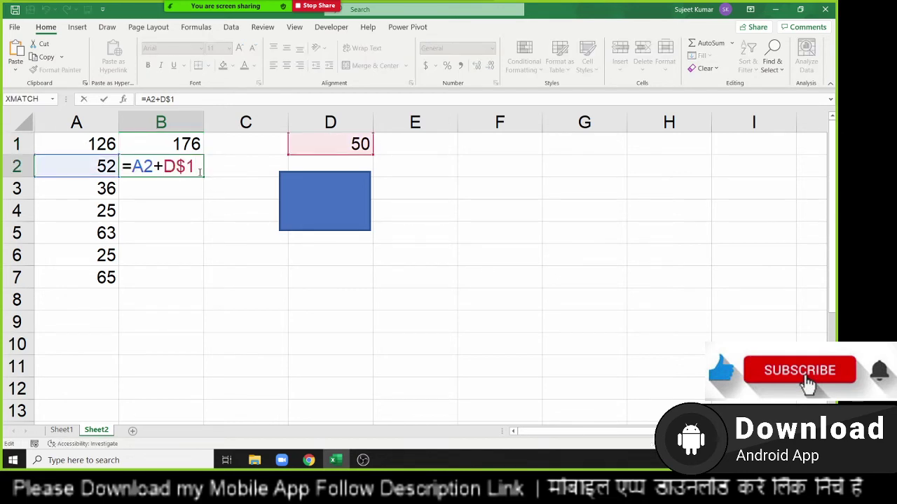
key(Escape)
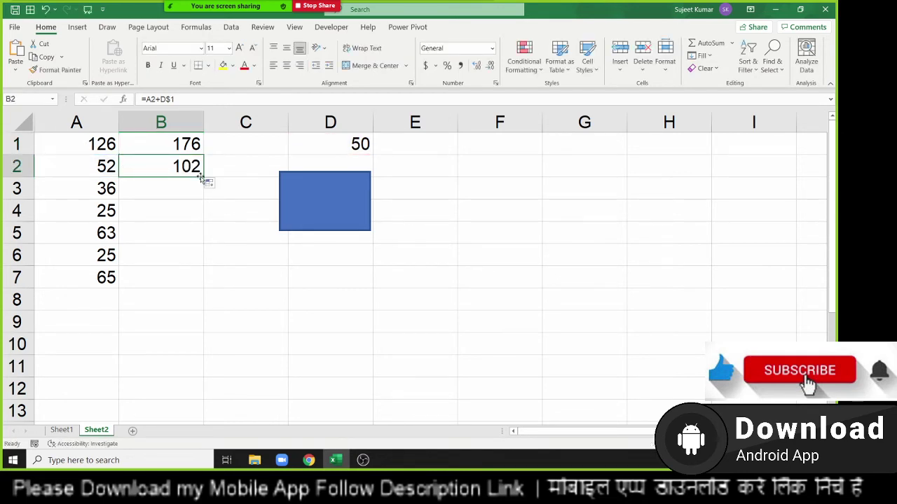
double_click(203, 177)
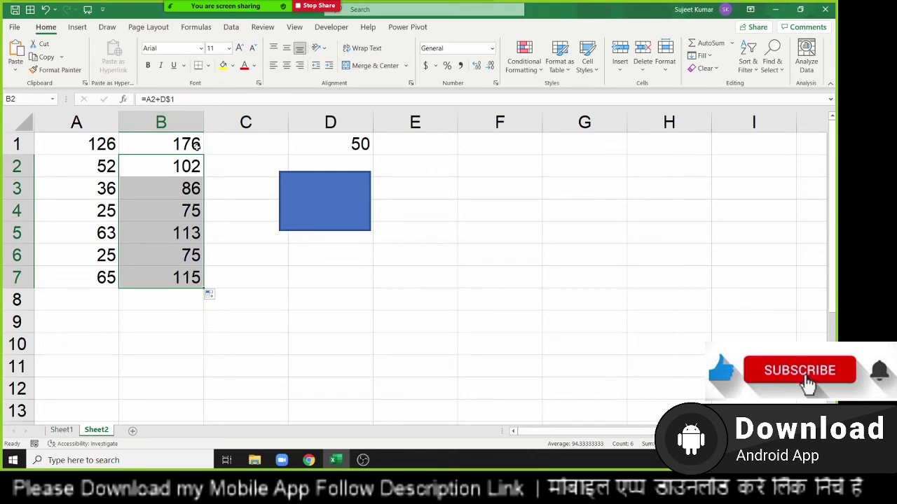
double_click(198, 145)
double_click(192, 145)
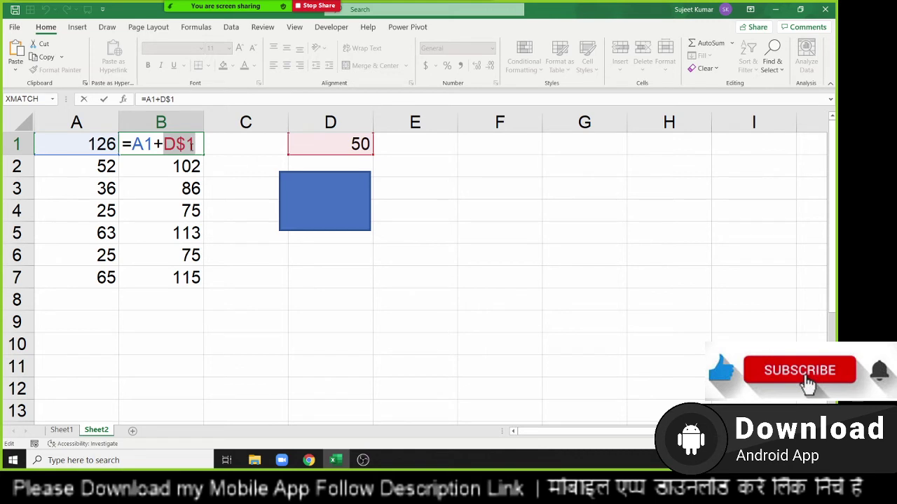
Copy B1's formula into C1, inspect its shifted references, and abandon the broken edit.
key(ctrl+Return)
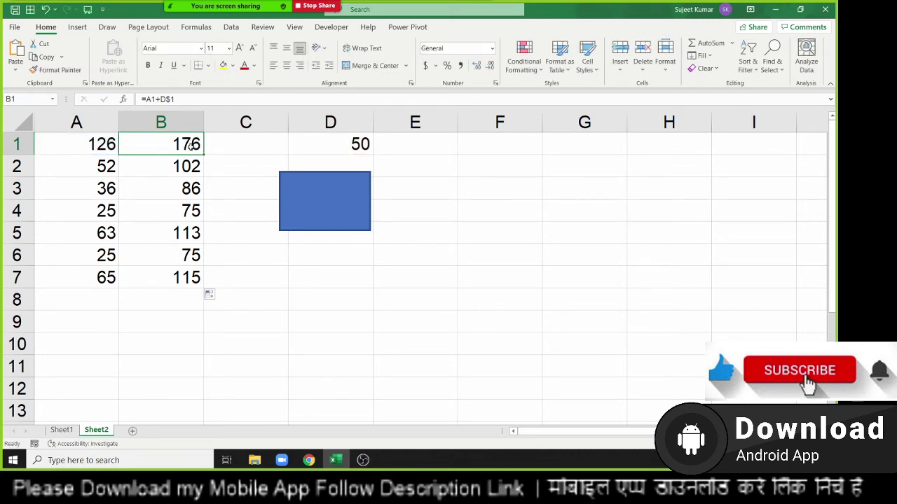
key(Down)
key(shift+Up)
key(Up)
drag(204, 155, 268, 146)
double_click(270, 145)
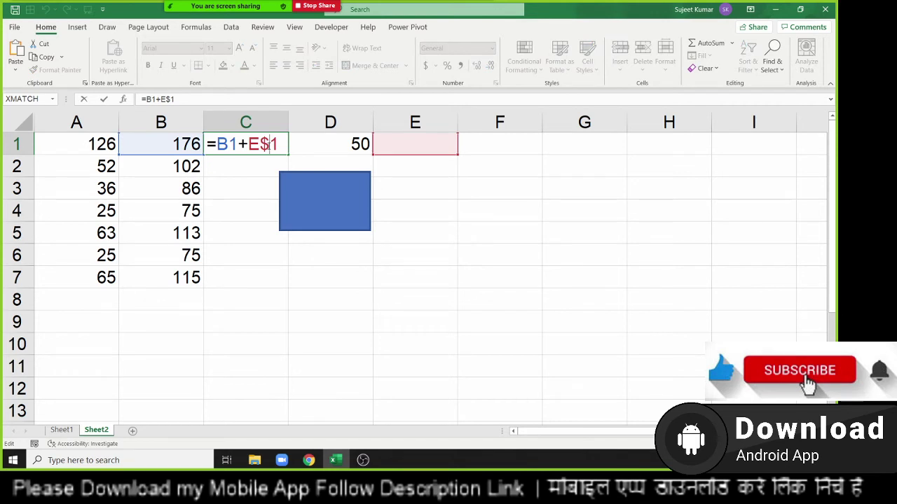
text(`)
key(Return)
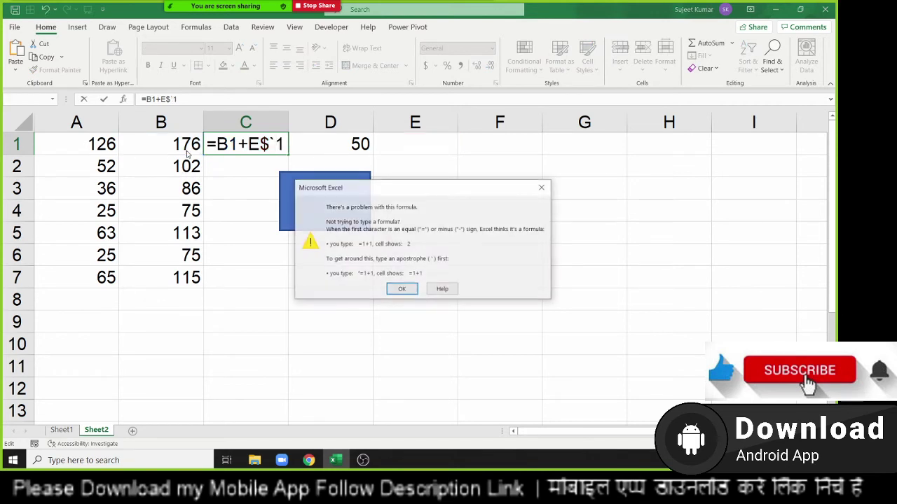
key(Return)
key(Escape)
Change B1's formula to =A1+$D$1 and fill it down through B7.
click(187, 148)
double_click(185, 146)
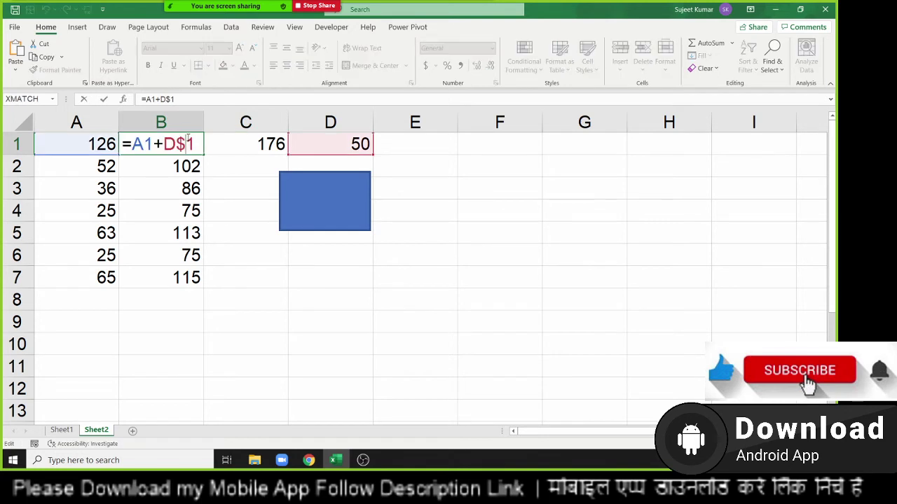
click(166, 138)
text($)
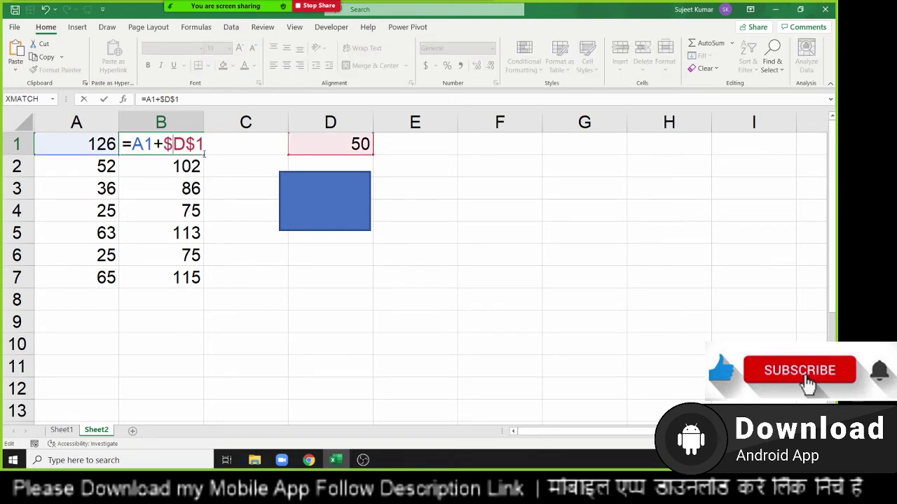
key(Return)
click(203, 152)
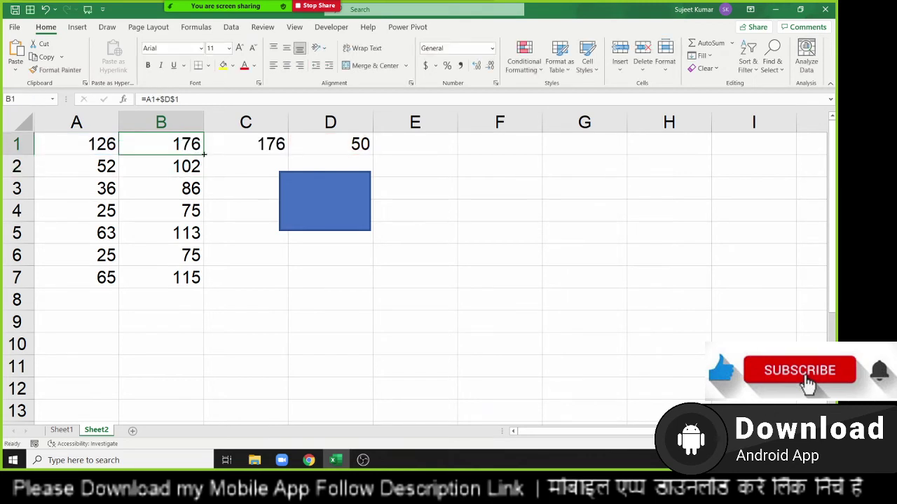
drag(204, 152, 206, 290)
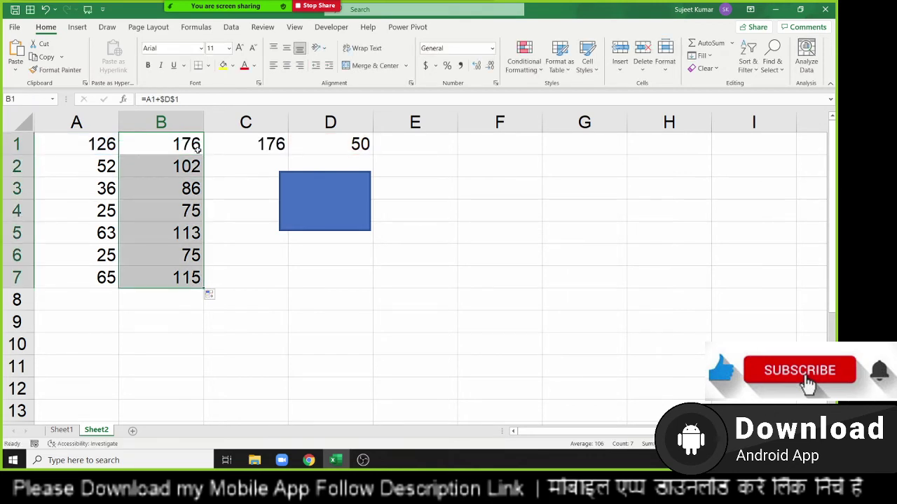
click(204, 151)
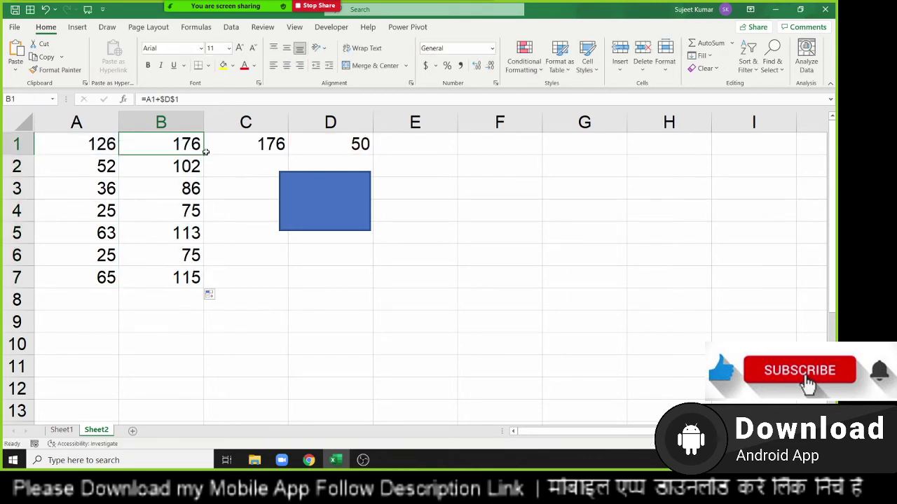
click(408, 303)
drag(456, 308, 415, 295)
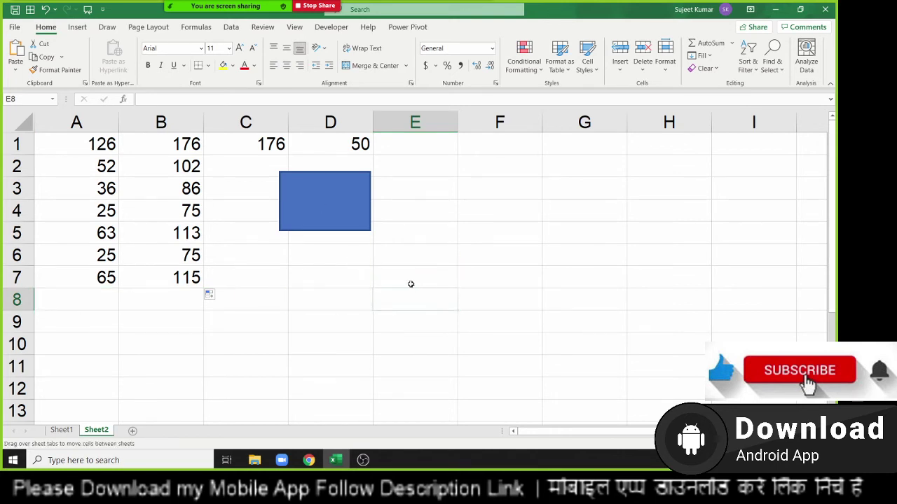
drag(415, 294, 411, 284)
click(321, 313)
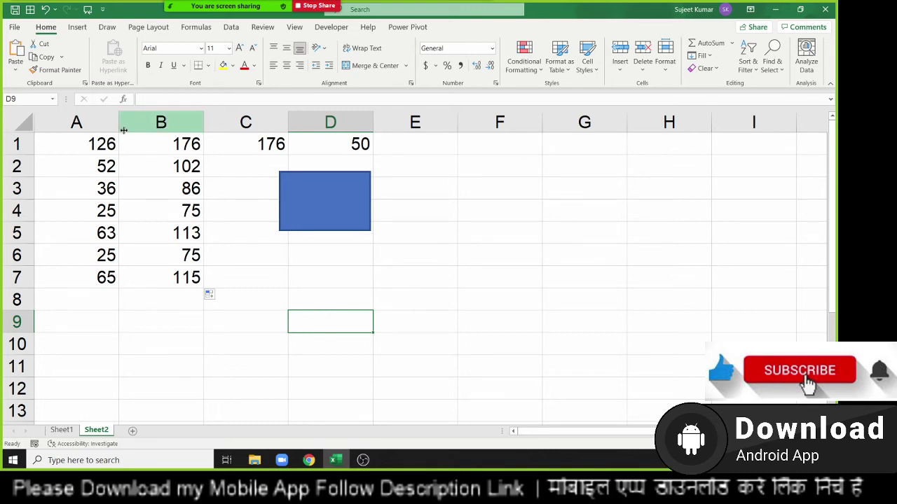
double_click(182, 143)
drag(205, 143, 163, 143)
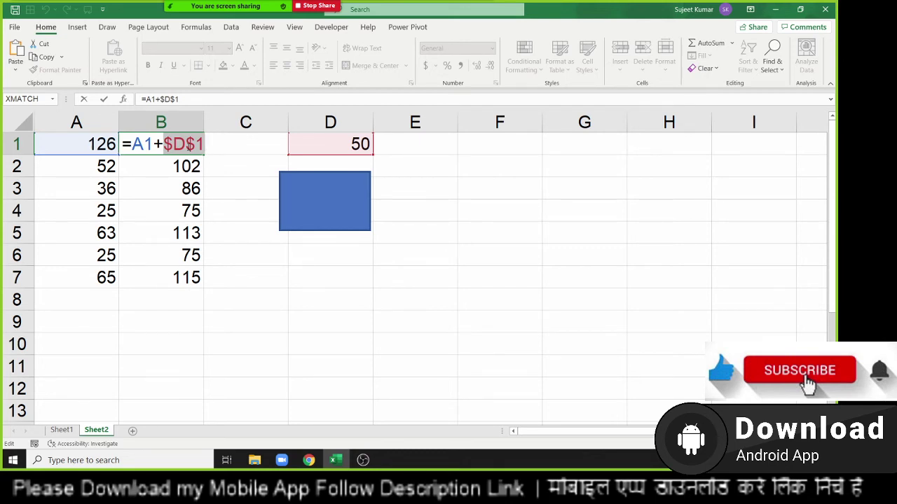
key(F4)
key(F4)
key(F4)
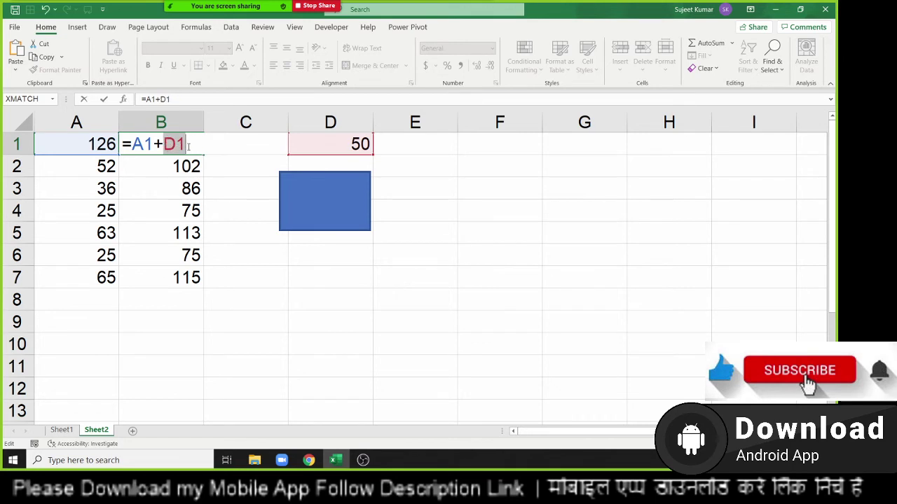
key(F4)
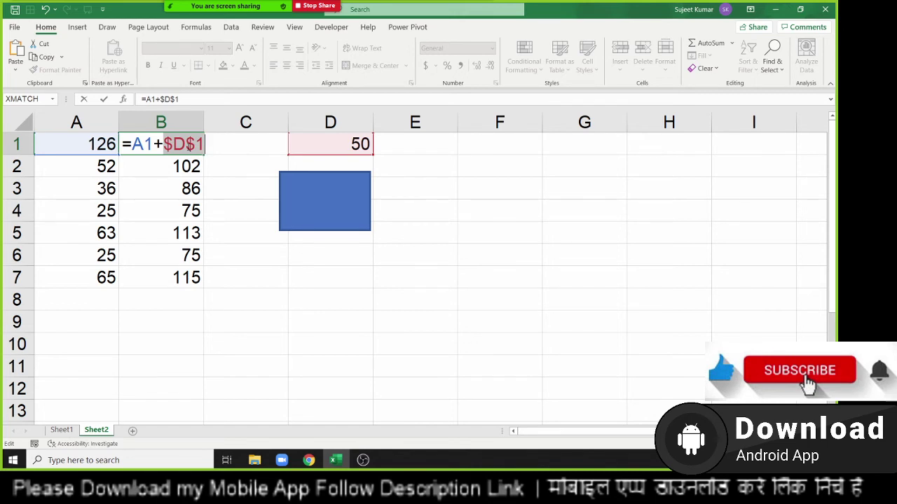
key(F4)
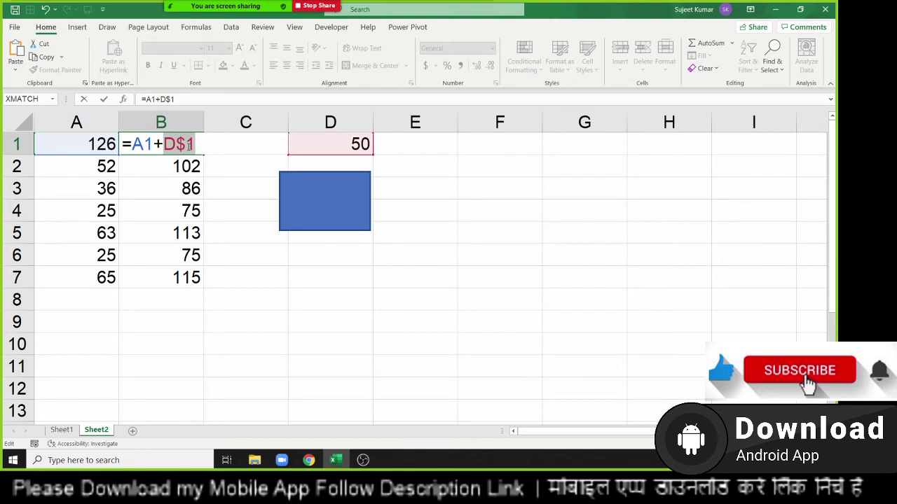
key(F4)
key(F4)
key(F4)
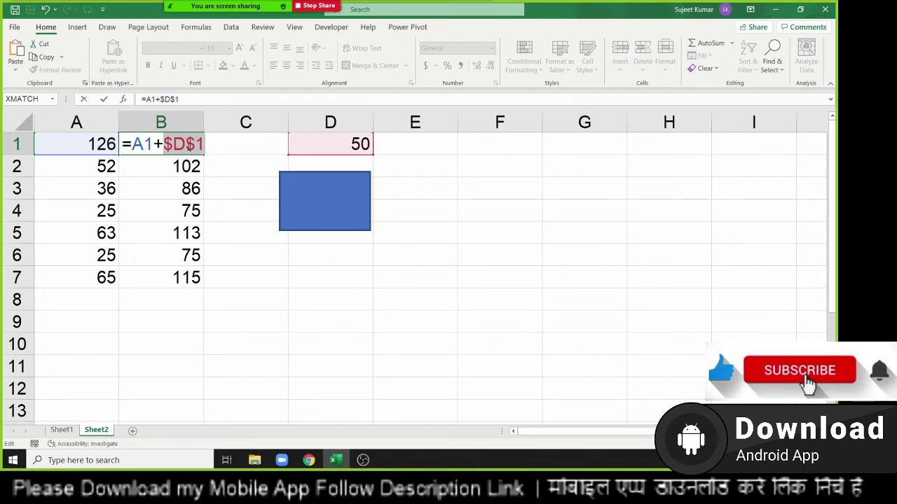
key(ctrl+Return)
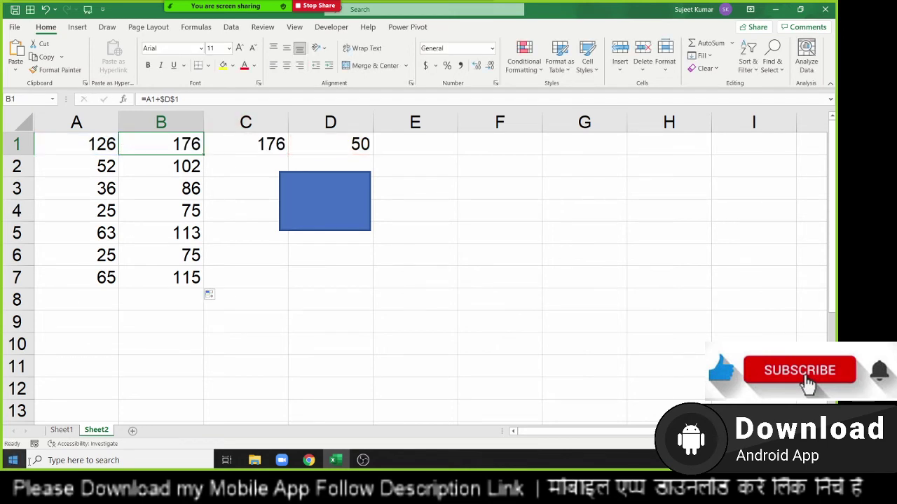
Add Sheet3 and enter the labels Qty in A4, Price in B3 and Com in A2.
click(132, 430)
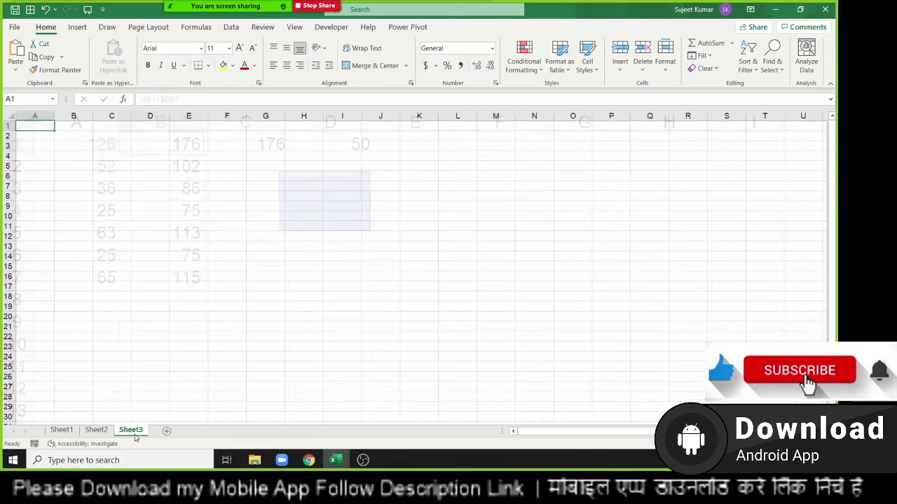
click(51, 156)
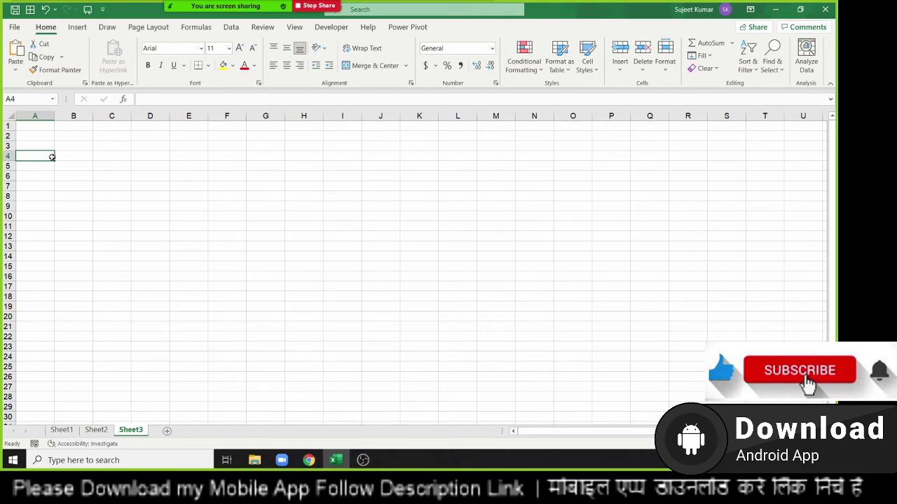
text(Qty)
key(Tab)
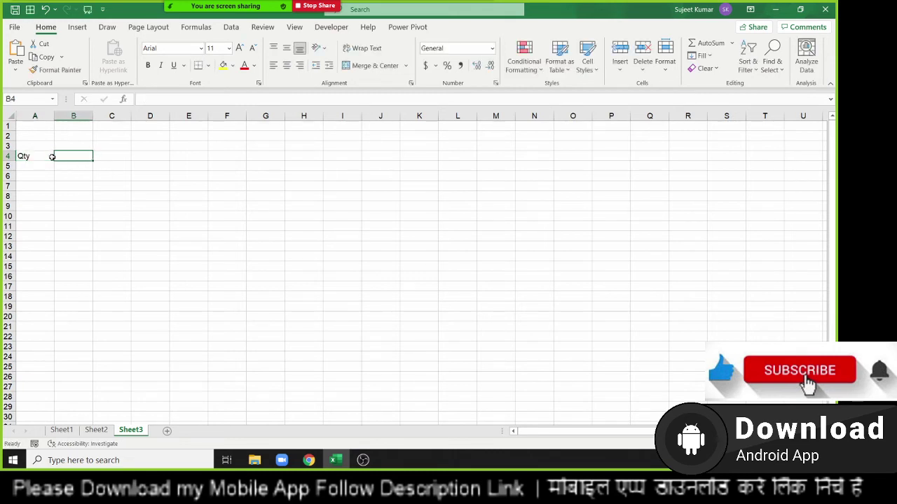
key(Up)
text(Pro)
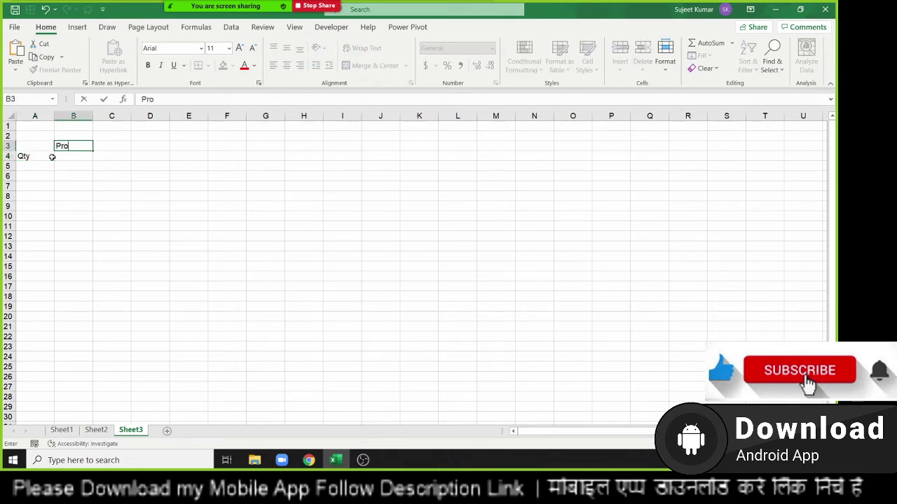
text(ce)
key(Return)
key(Up)
text(P)
text(rice)
key(Return)
key(Down)
key(Left)
text(Pu)
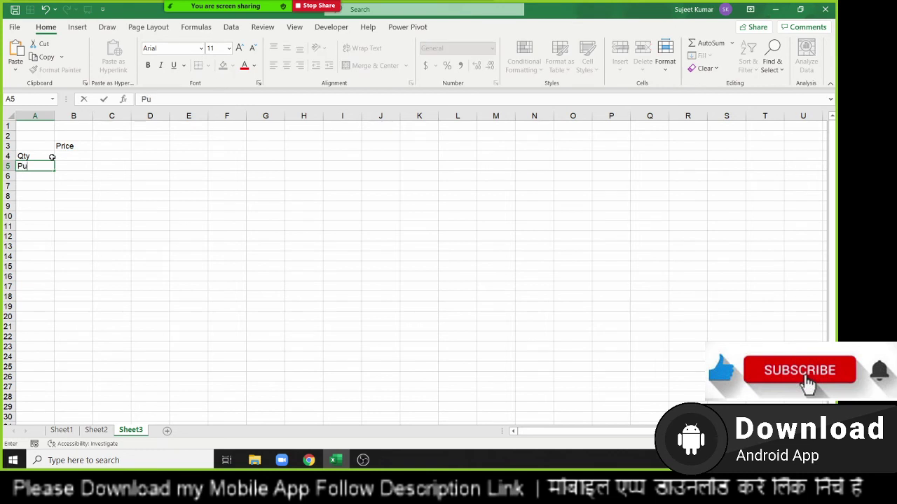
key(Escape)
key(Up)
key(Up)
key(Up)
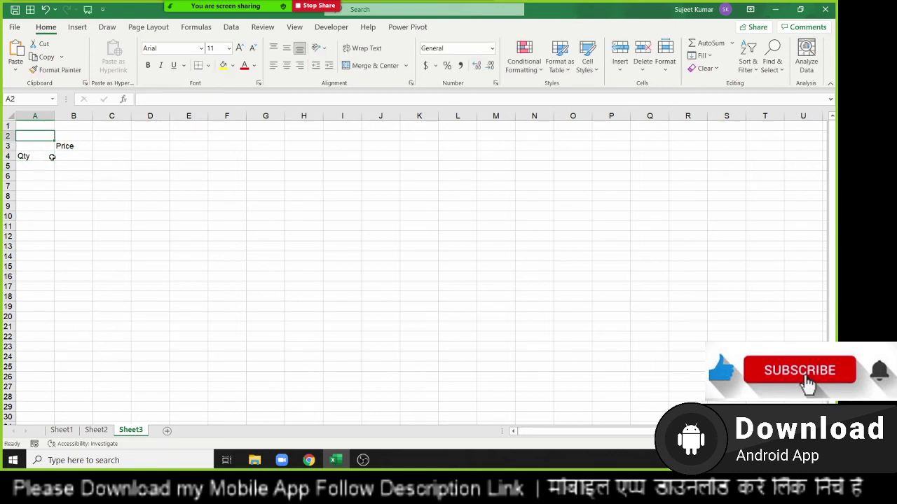
text(Com)
key(Return)
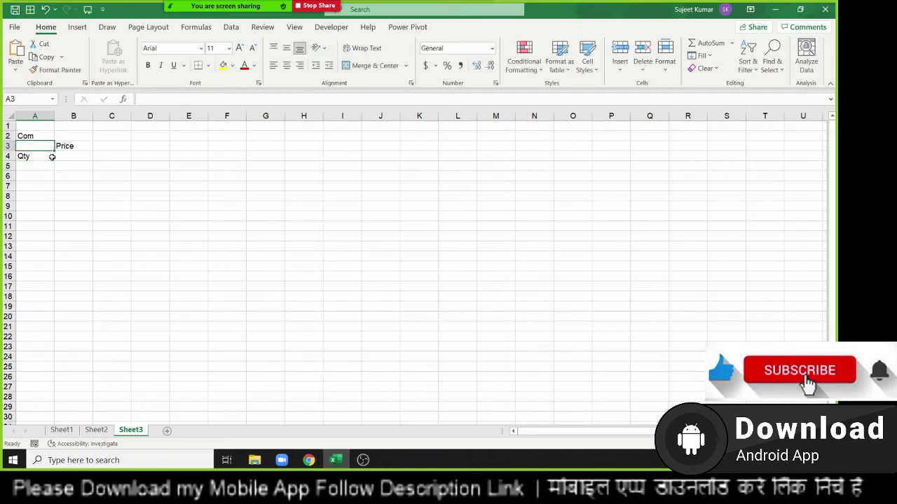
Enter the quantities 85, 36, 52, 36, 63, 36 and 63 down A5:A11.
key(Down)
key(Down)
text(85)
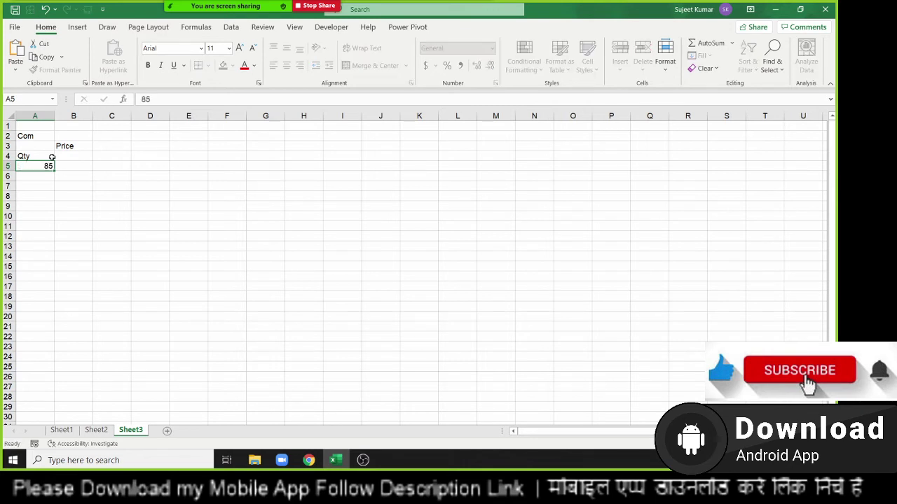
key(Return)
text(36)
key(Return)
text(52)
key(Return)
text(36)
key(Return)
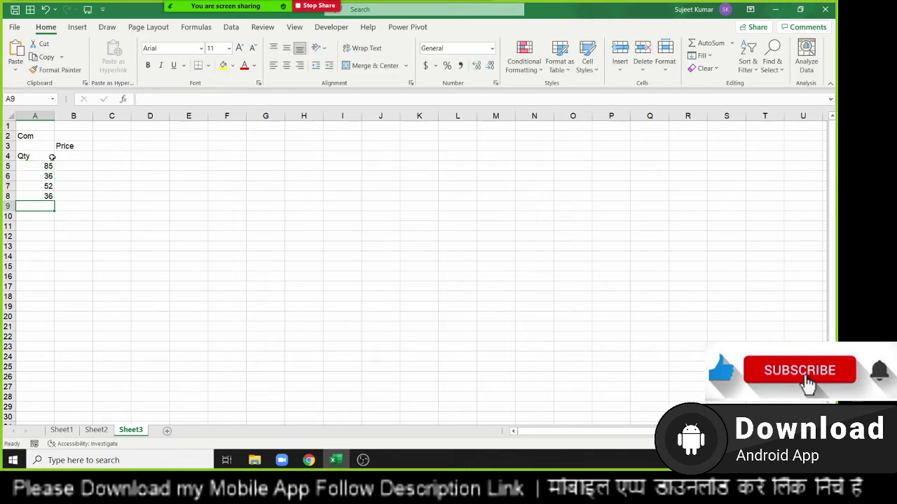
text(63)
key(Return)
text(36)
key(Return)
text(3)
key(Return)
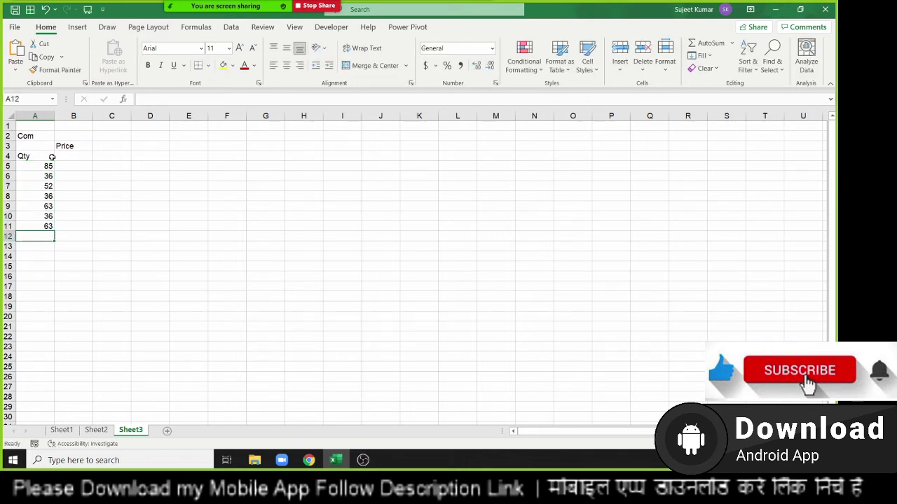
key(Up)
Enter the prices 100, 250, 325, 63 and 142 across B4:F4.
click(51, 157)
key(Right)
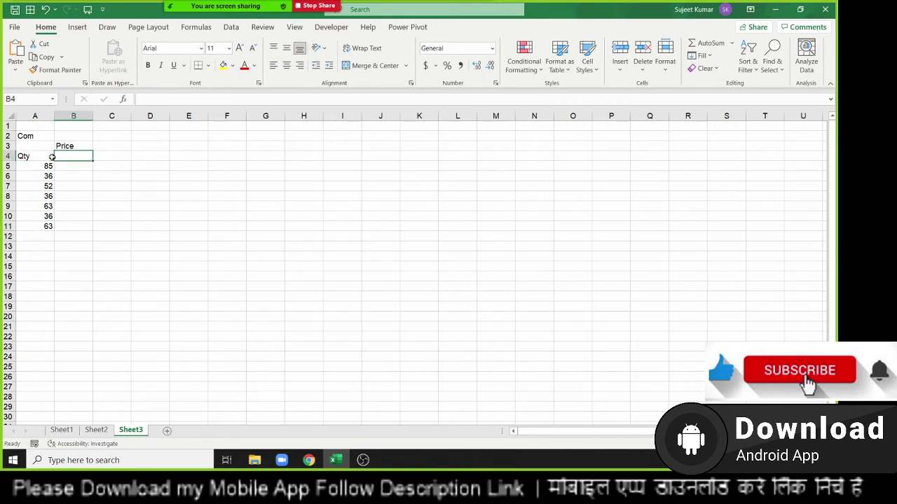
text(100)
key(Tab)
text(250)
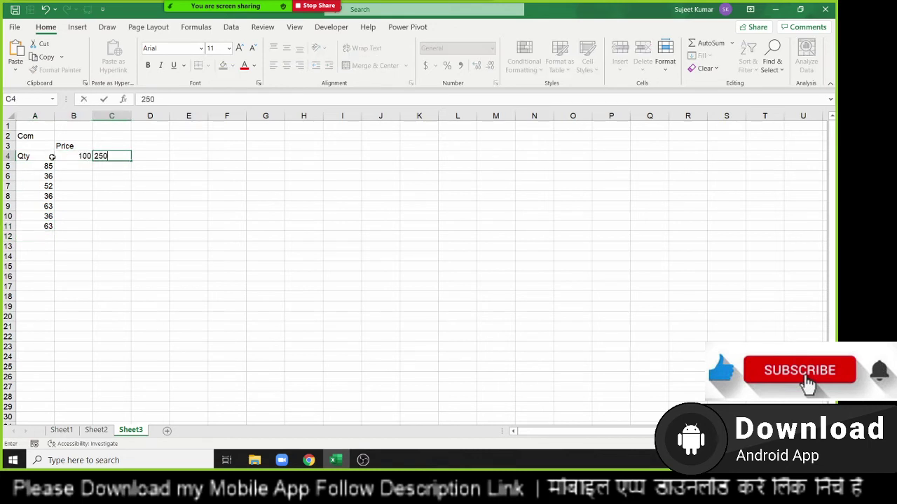
key(Tab)
text(325)
key(Tab)
text(63)
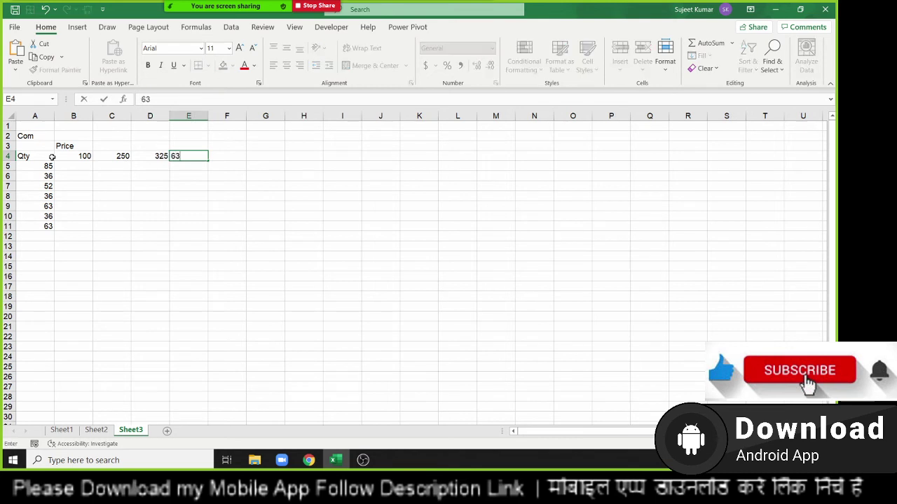
key(Tab)
text(142)
key(Tab)
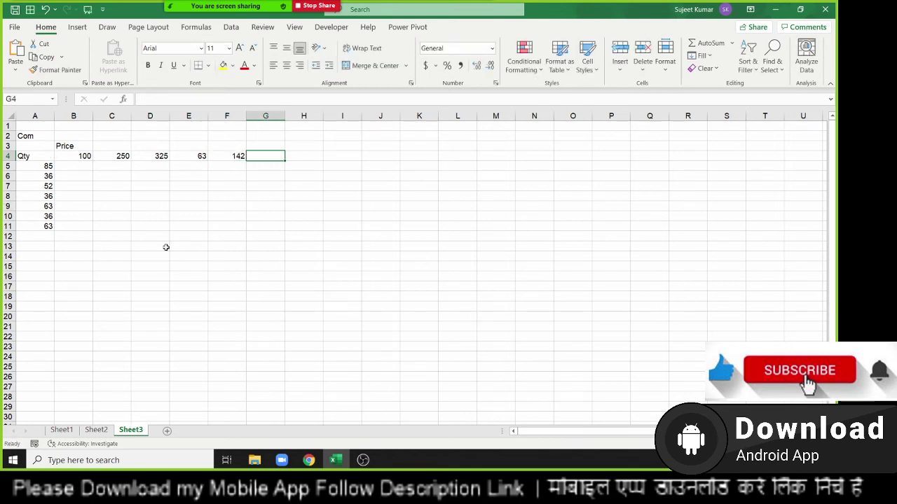
key(Left)
key(shift+Left)
key(shift+Left)
key(shift+Left)
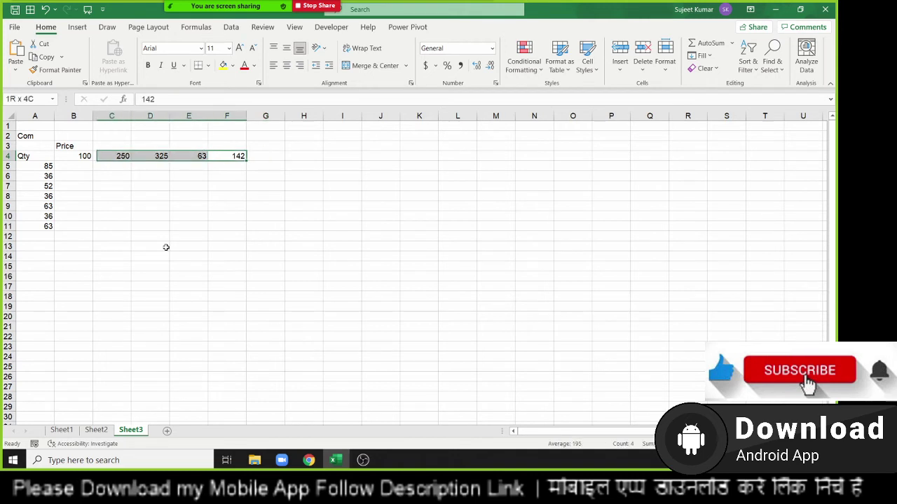
key(shift+Left)
key(Left)
key(Left)
key(Left)
key(Left)
key(Left)
key(Down)
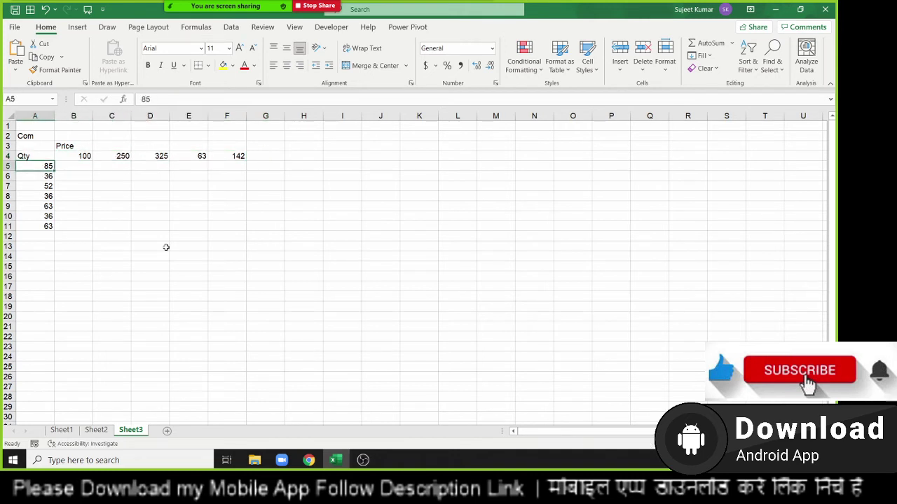
key(shift+Down)
key(shift+Down)
key(shift+Down)
key(shift+Down)
key(Up)
Fill the B5:F11 results grid with yellow.
key(Down)
mouse_move(67, 165)
mouse_down()
mouse_move(197, 209)
mouse_move(214, 225)
mouse_up()
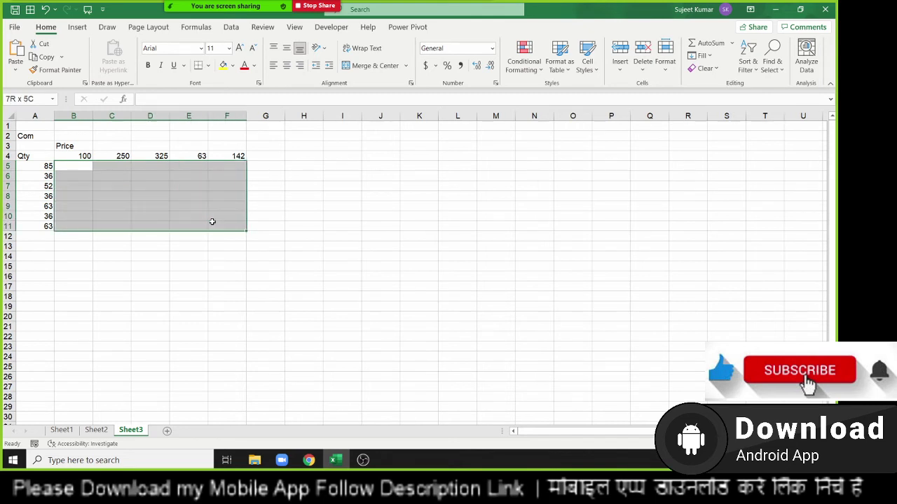
click(223, 66)
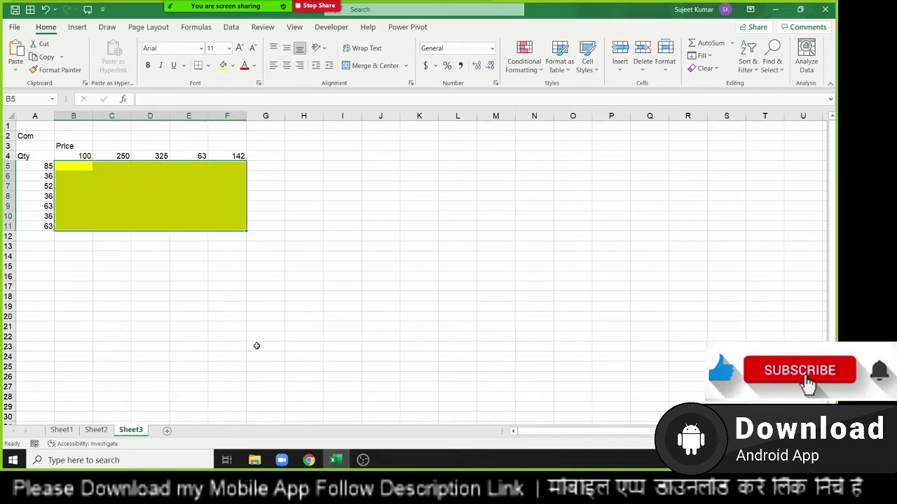
click(232, 315)
Enter =A5*B4 in B5, test copying it into B6, then clear B6.
click(83, 166)
text(=)
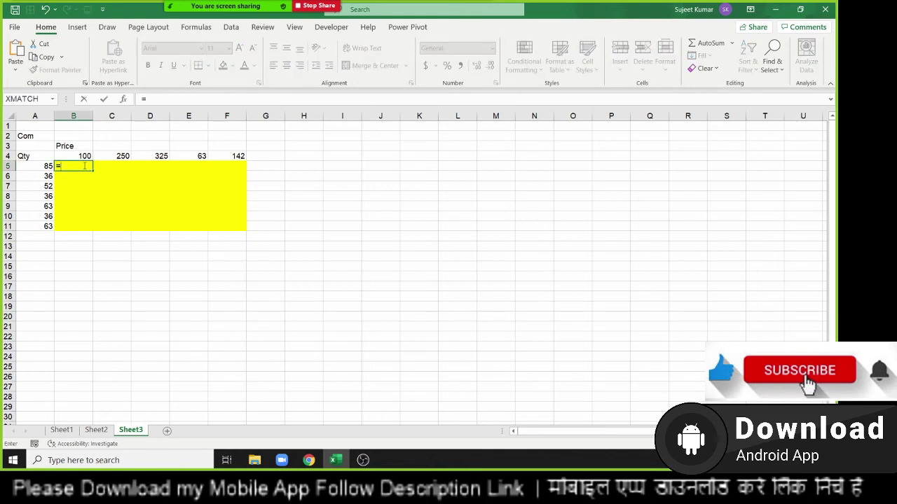
key(Left)
text(*)
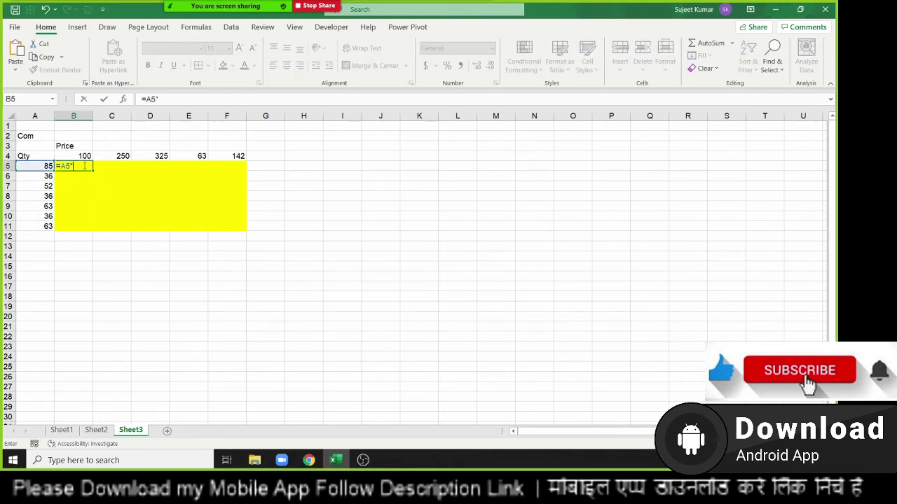
key(Up)
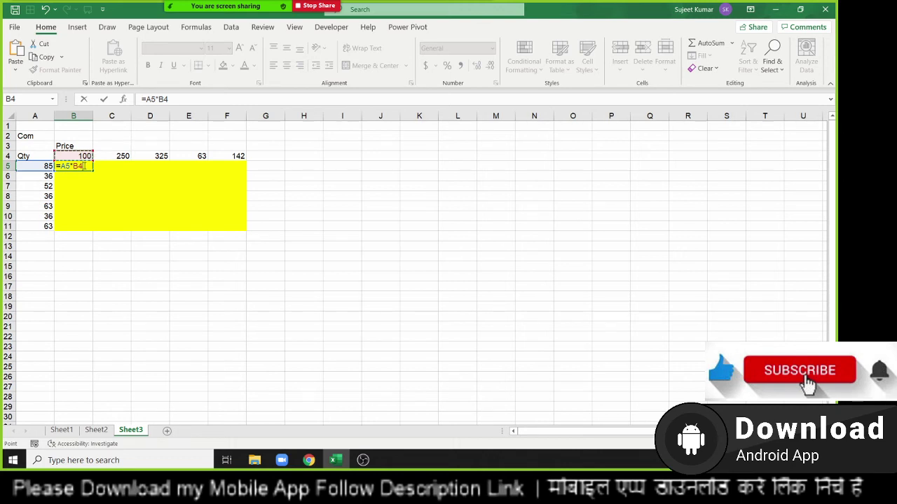
key(Return)
click(83, 167)
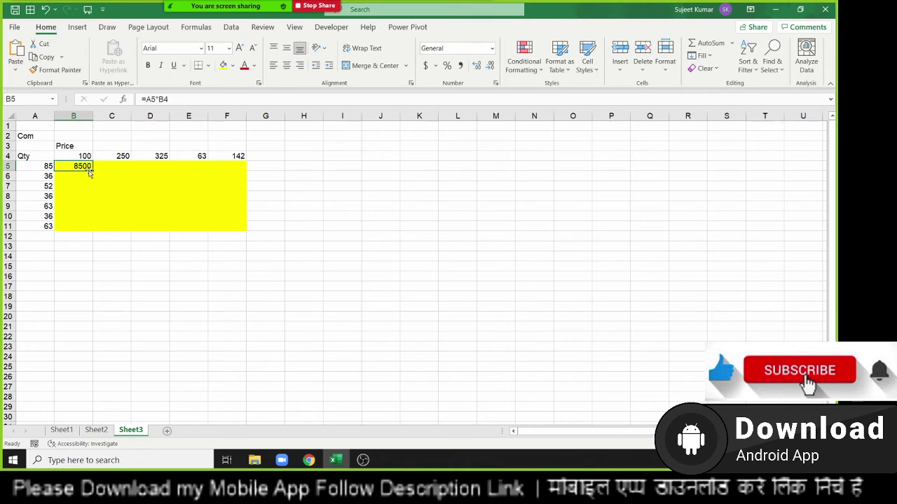
drag(91, 171, 91, 180)
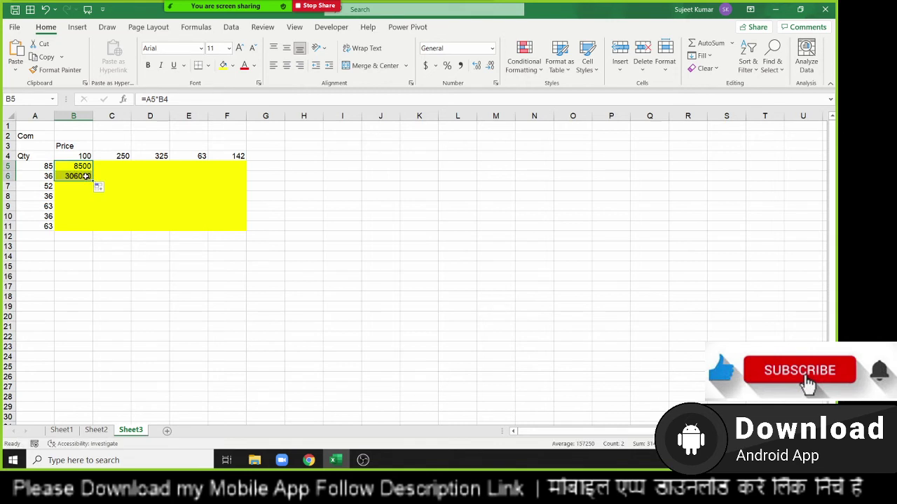
double_click(85, 176)
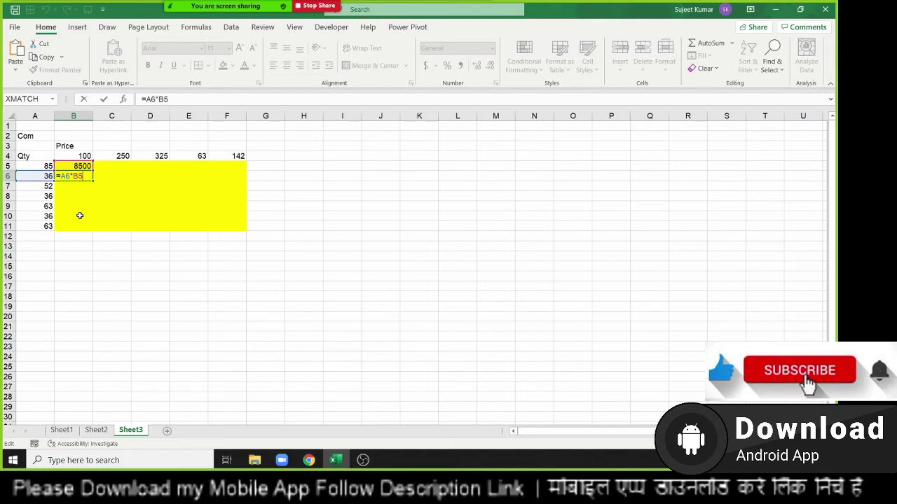
key(ctrl+Return)
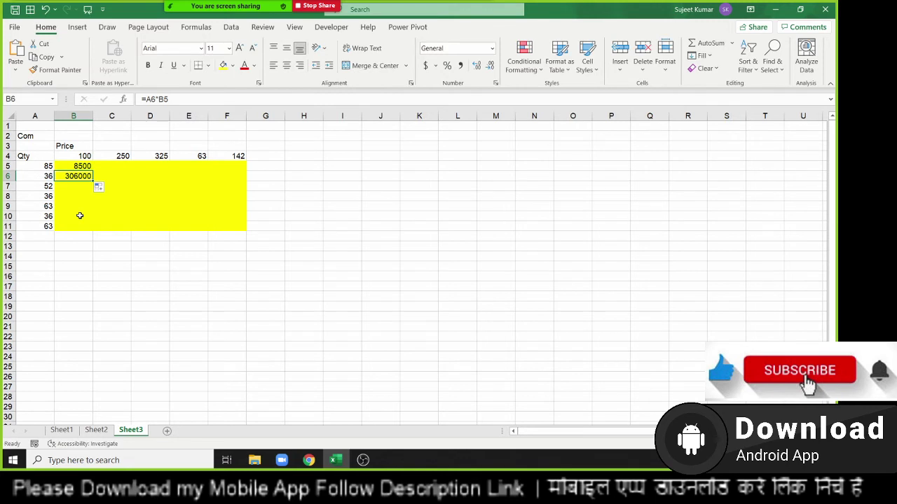
key(Delete)
key(Up)
Lock the price row in B5's formula so it reads =A5*B$4.
key(F2)
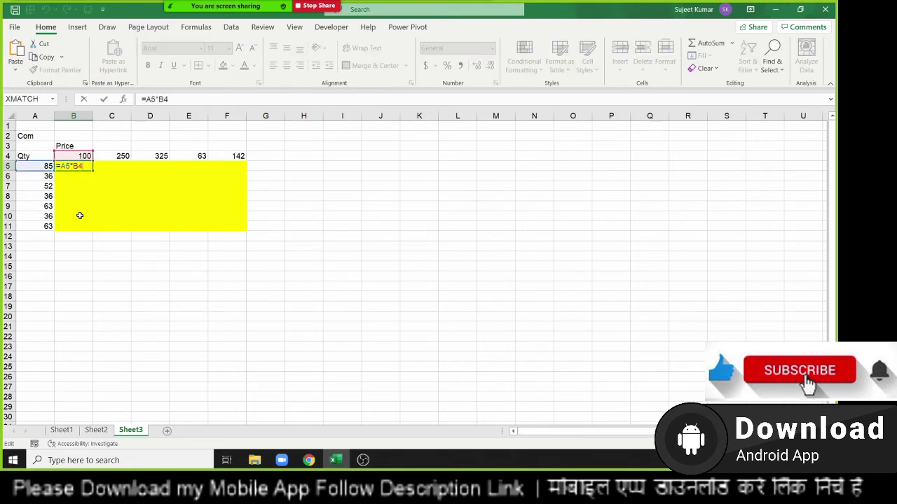
key(Left)
text($)
key(ctrl+Return)
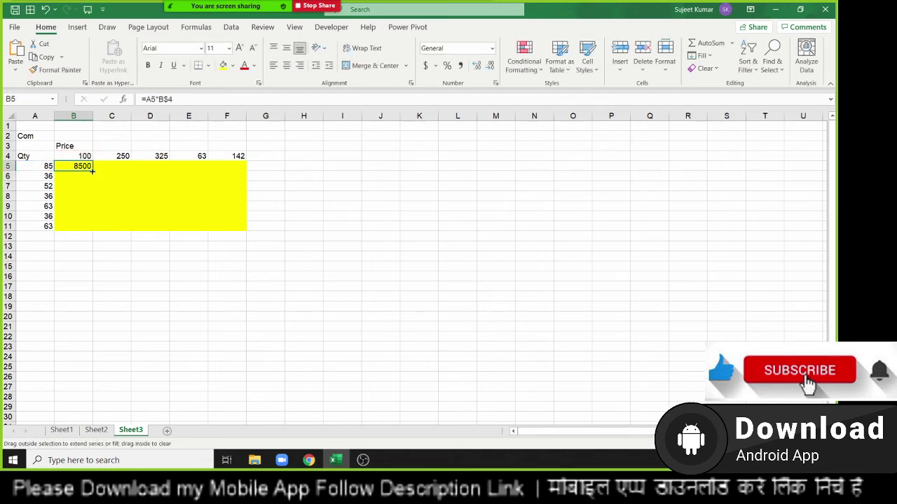
Test copying B5 into C5, then anchor the quantity column to make =$A5*B$4.
mouse_move(93, 171)
mouse_down()
mouse_move(98, 197)
mouse_move(116, 167)
mouse_up()
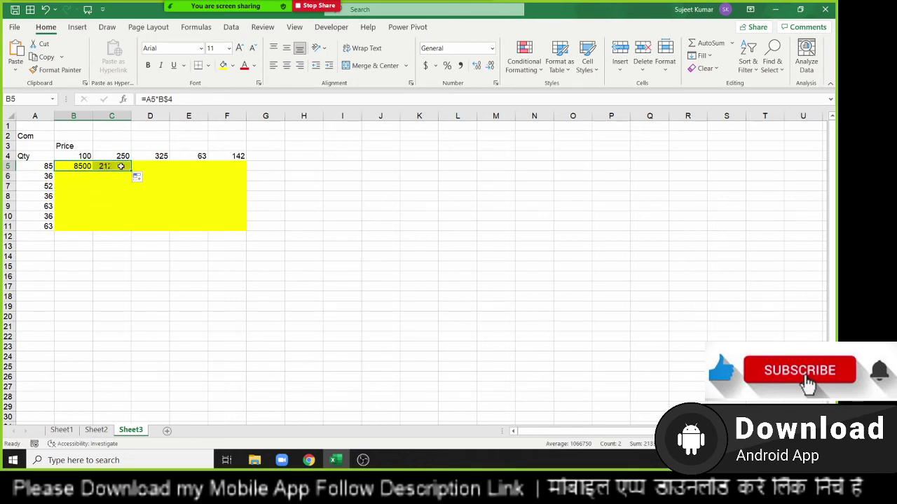
click(116, 168)
key(F2)
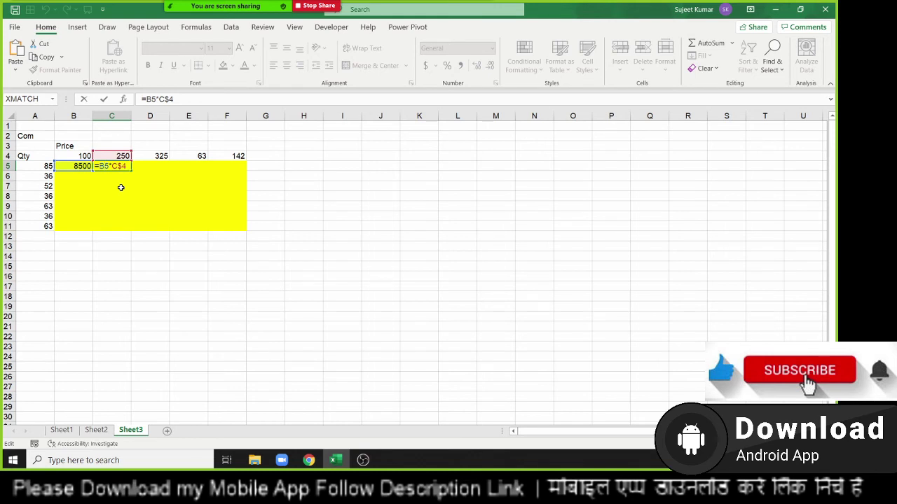
key(ctrl+Return)
key(Left)
key(F2)
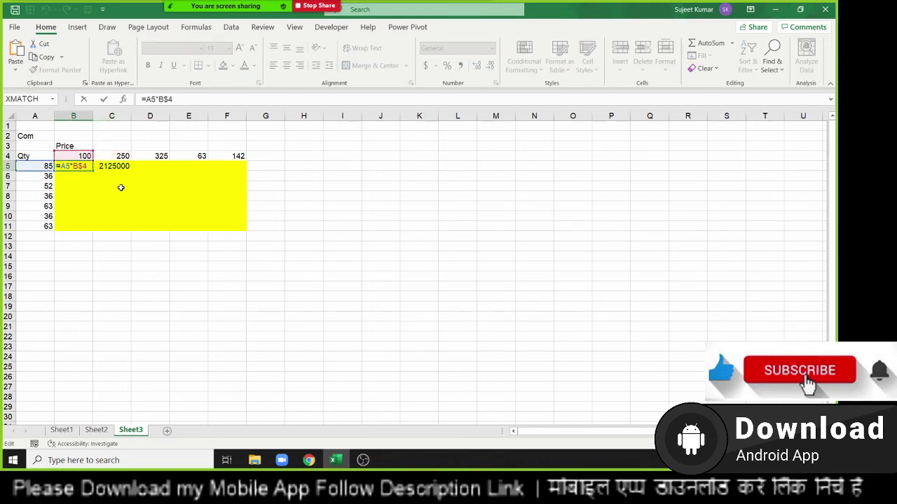
text($)
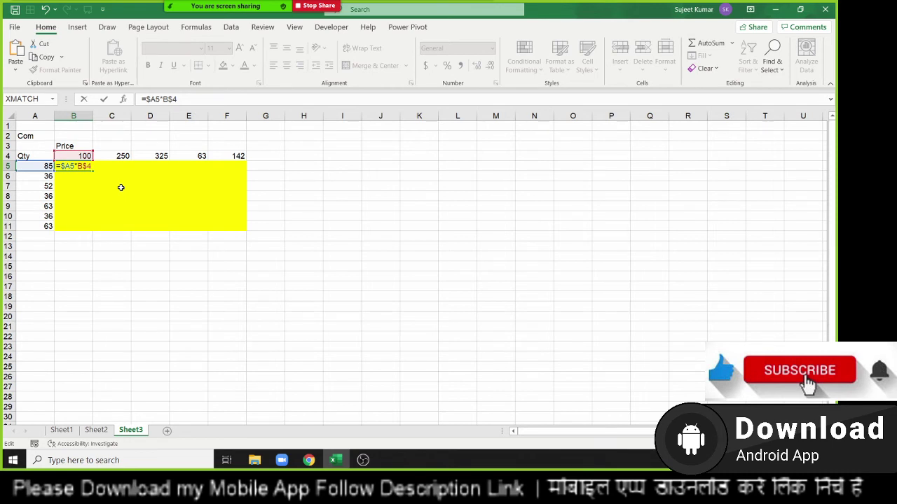
key(Return)
Fill =$A5*B$4 across the table and check the formulas in B5, C5 and D5.
key(Up)
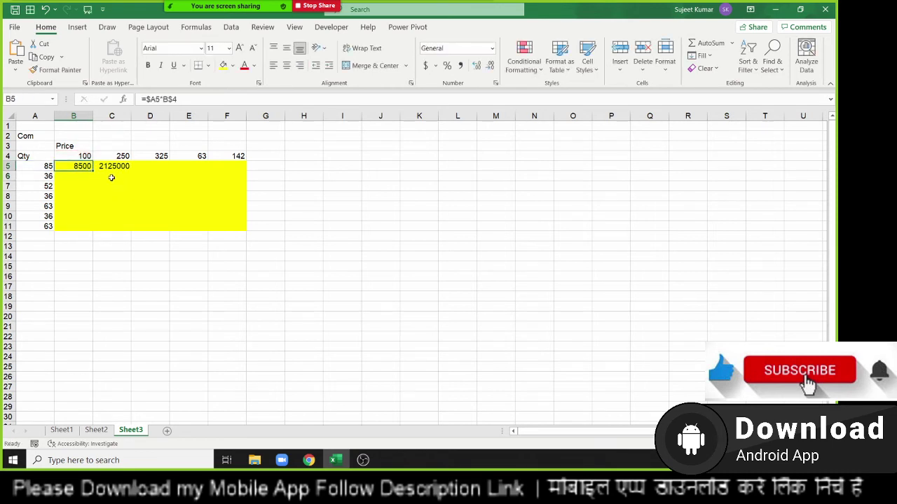
mouse_move(92, 176)
mouse_down()
mouse_move(247, 175)
mouse_move(247, 236)
mouse_up()
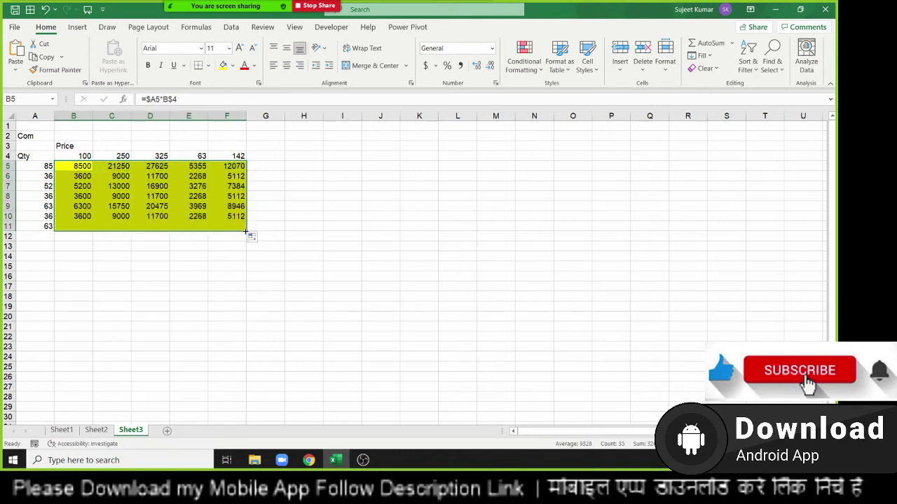
key(Down)
key(Up)
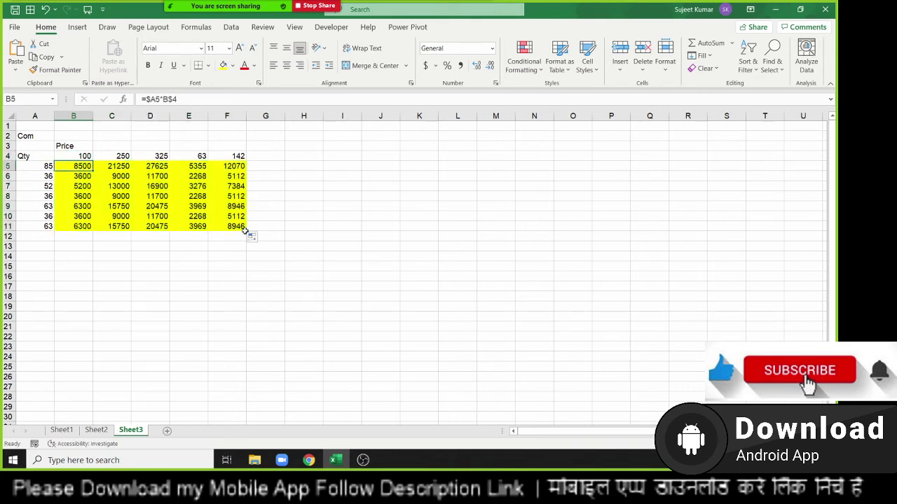
key(F2)
key(ctrl+Return)
key(Right)
key(F2)
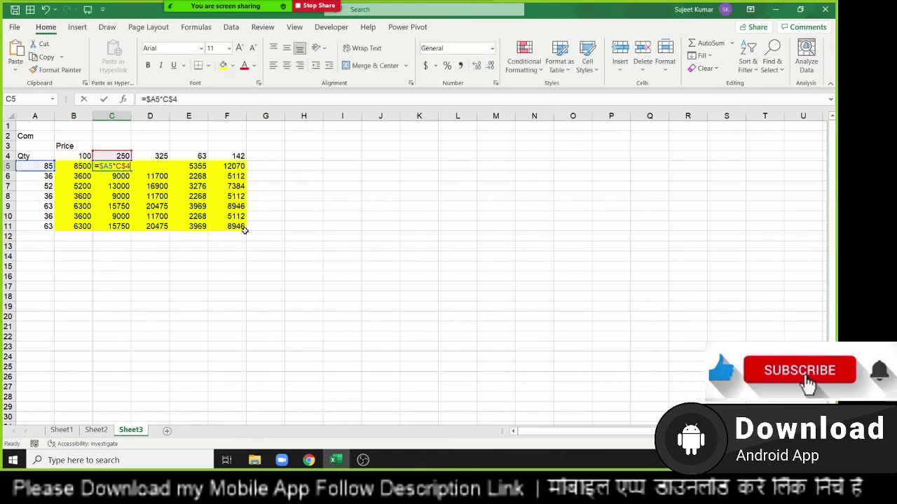
key(ctrl+Return)
key(Right)
key(F2)
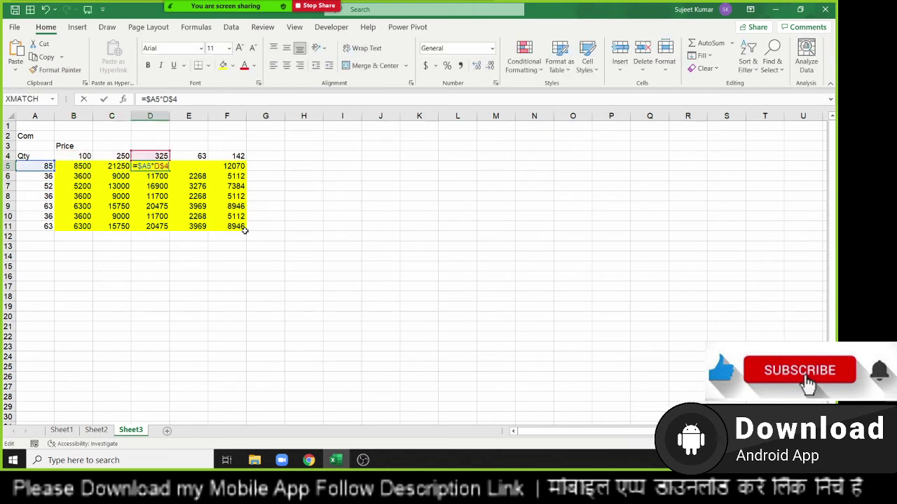
key(ctrl+Return)
key(Right)
Select the whole B5:F11 results grid.
key(Left)
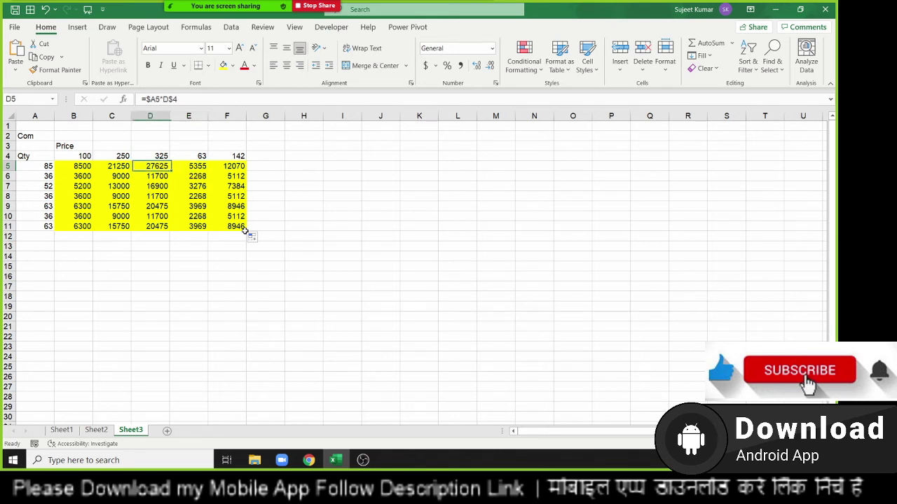
key(Left)
key(Left)
key(ctrl+shift+Right)
key(ctrl+shift+Down)
Clear the grid's results and re-enter =A5*B4 in B5.
key(Delete)
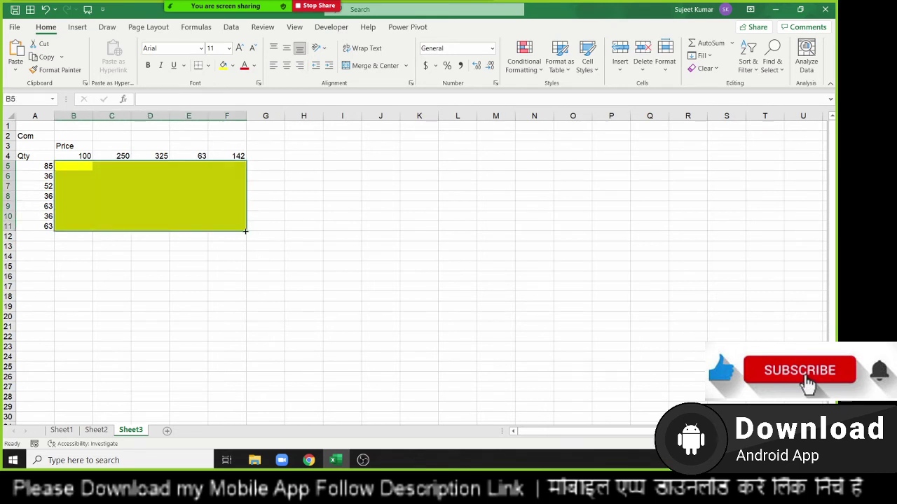
key(Up)
key(Down)
text(=)
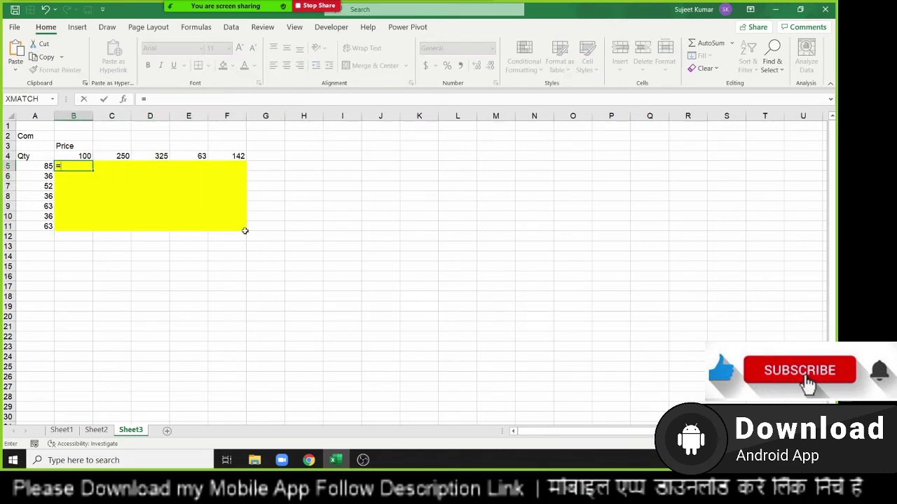
click(28, 166)
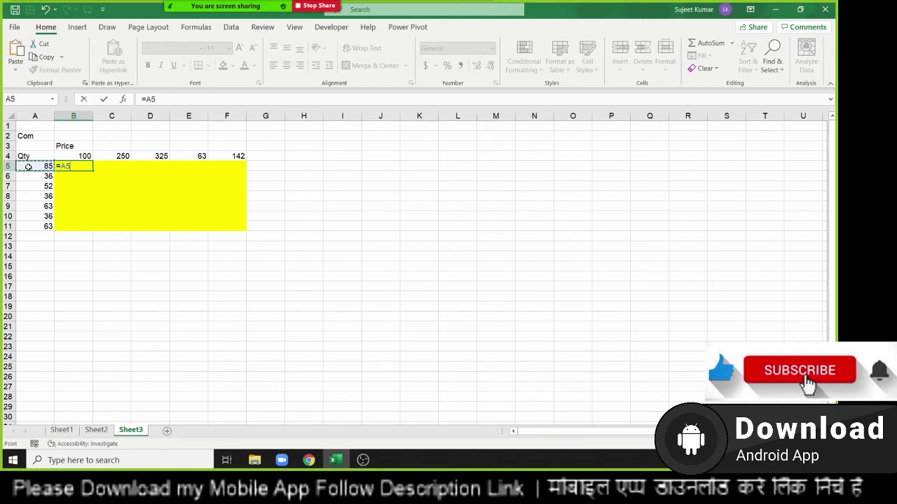
text(*)
click(82, 156)
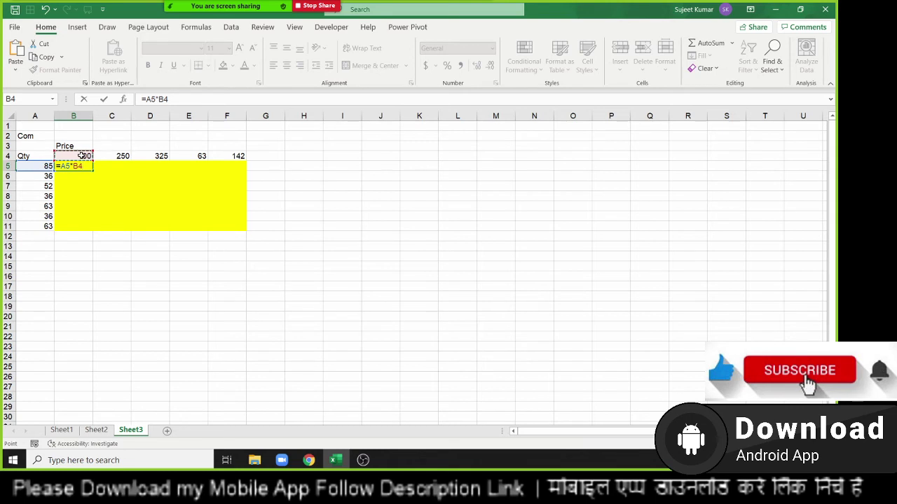
key(Return)
Copy B5's formula down to B7, then select its B4 reference for editing.
key(Up)
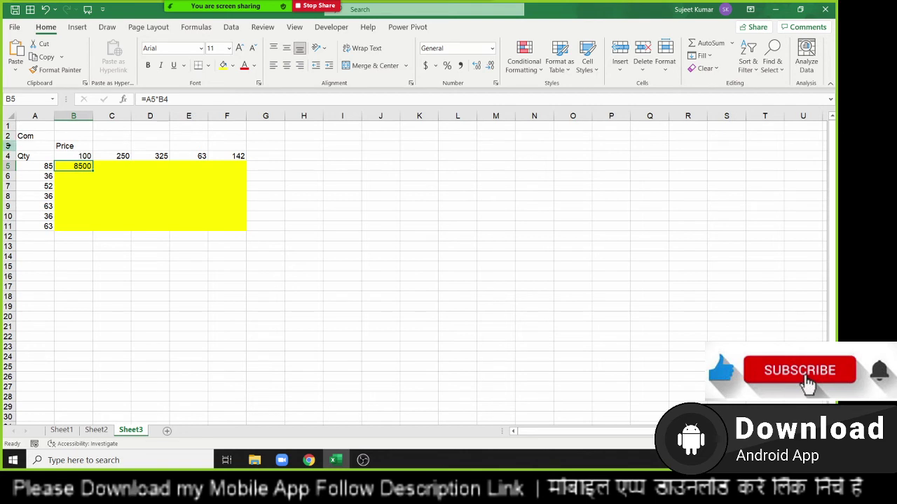
drag(93, 172, 94, 192)
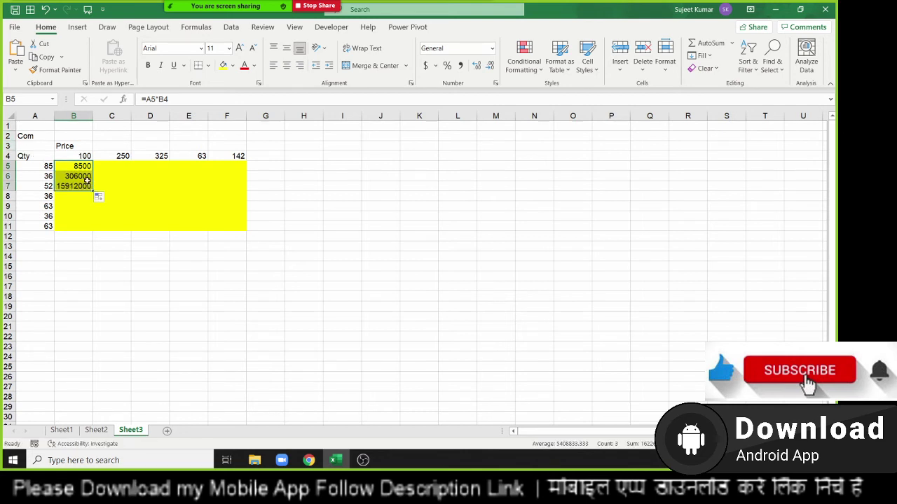
double_click(82, 166)
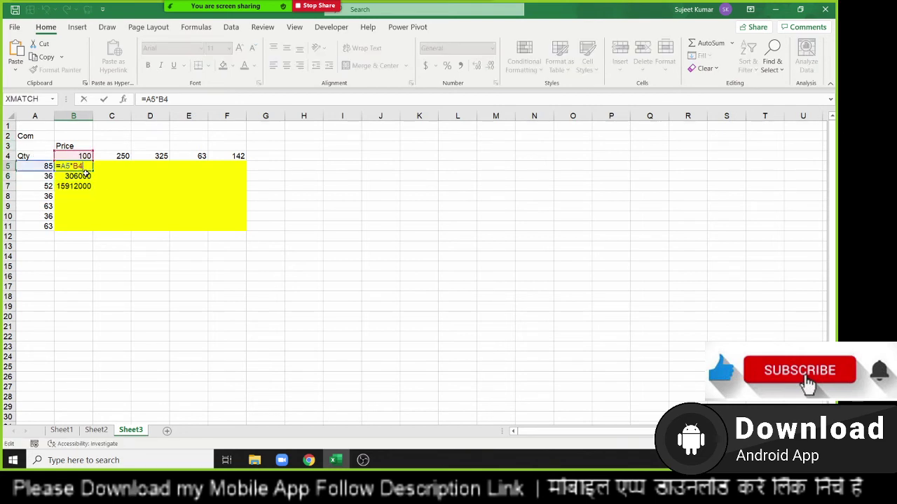
double_click(78, 167)
key(Return)
key(ctrl+z)
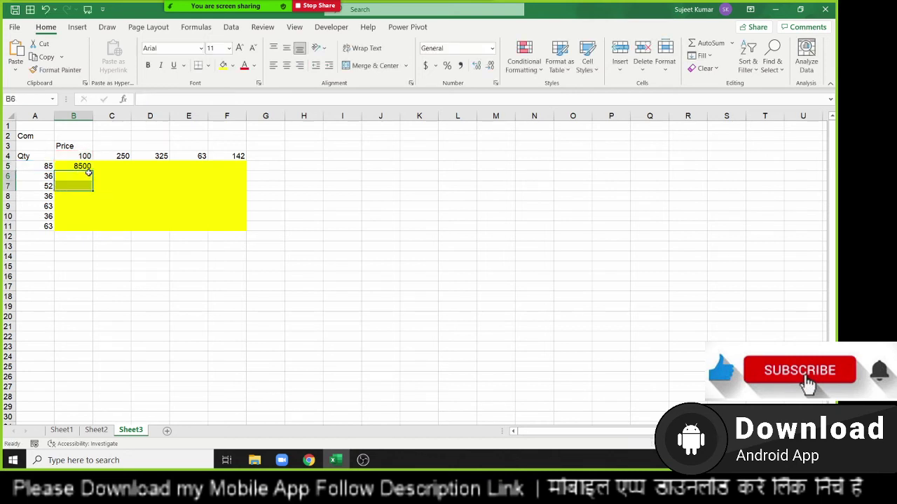
key(ctrl+z)
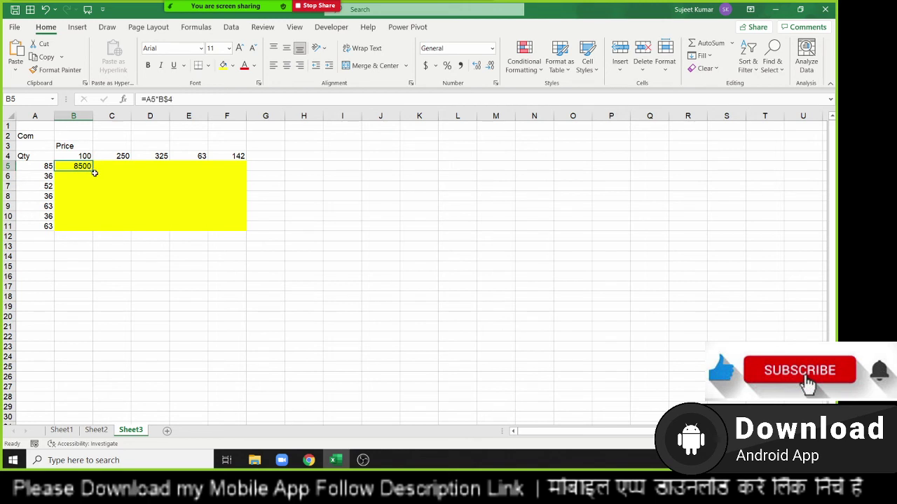
drag(92, 171, 239, 163)
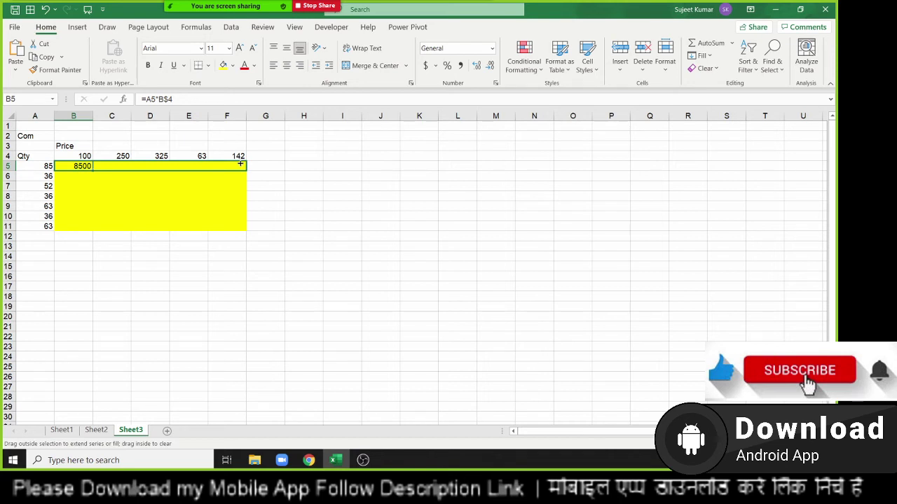
mouse_move(240, 164)
mouse_down()
mouse_move(88, 156)
mouse_move(115, 172)
mouse_up()
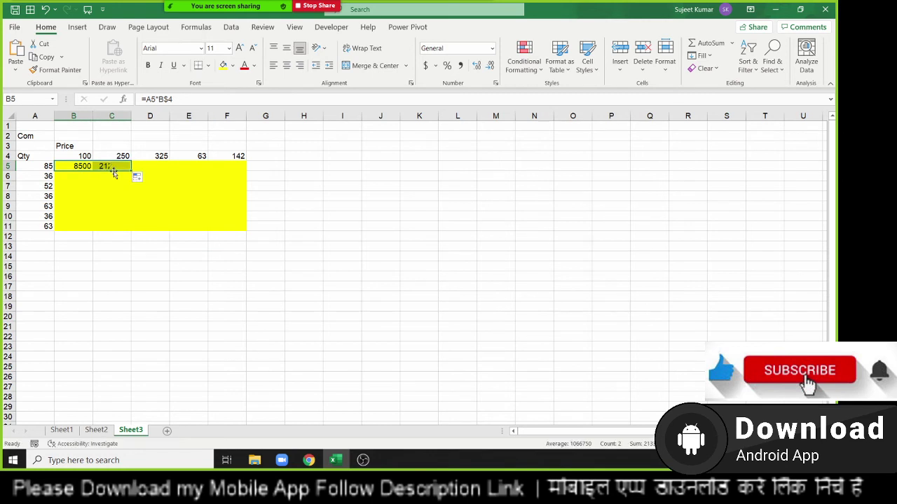
key(ctrl+z)
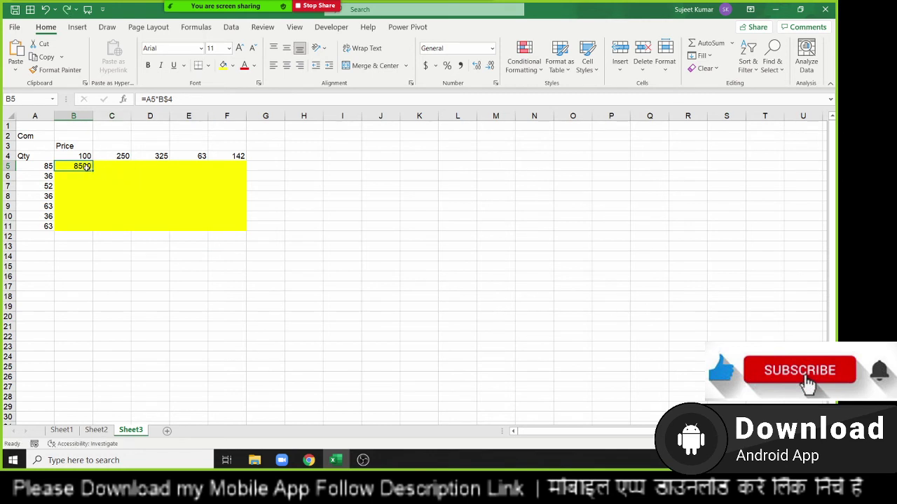
double_click(66, 166)
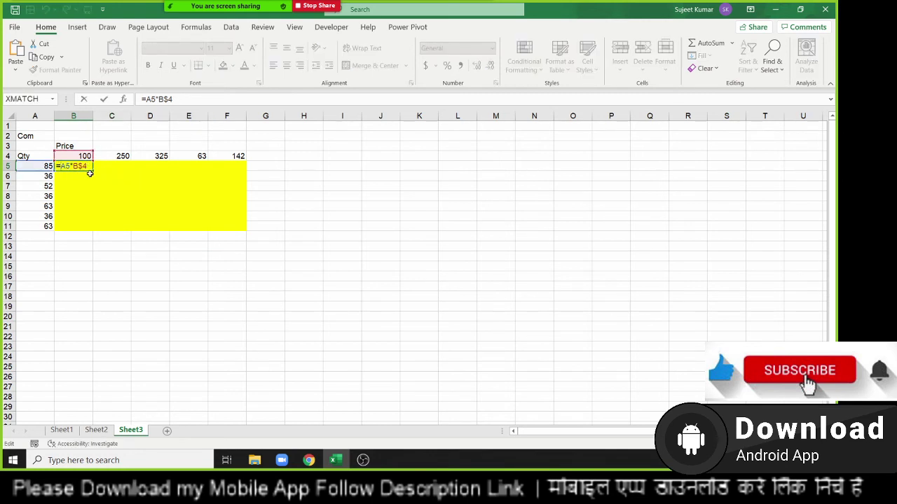
key(ctrl+Return)
drag(91, 172, 122, 169)
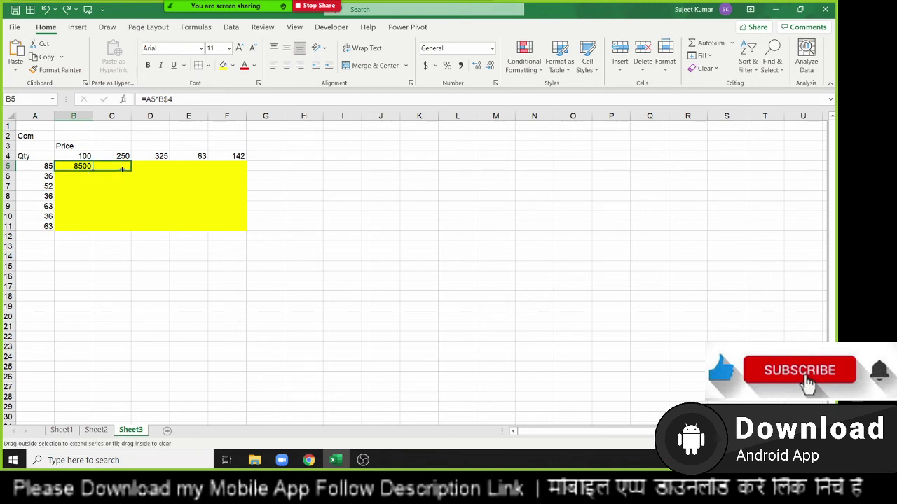
drag(121, 168, 74, 168)
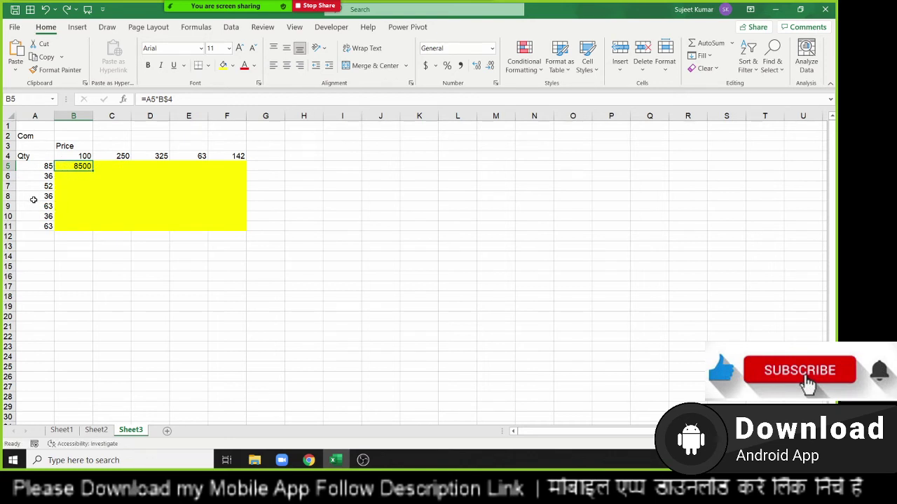
Change B5 to =$A5*B$4 and fill it across to F5 and down to row 11.
double_click(64, 167)
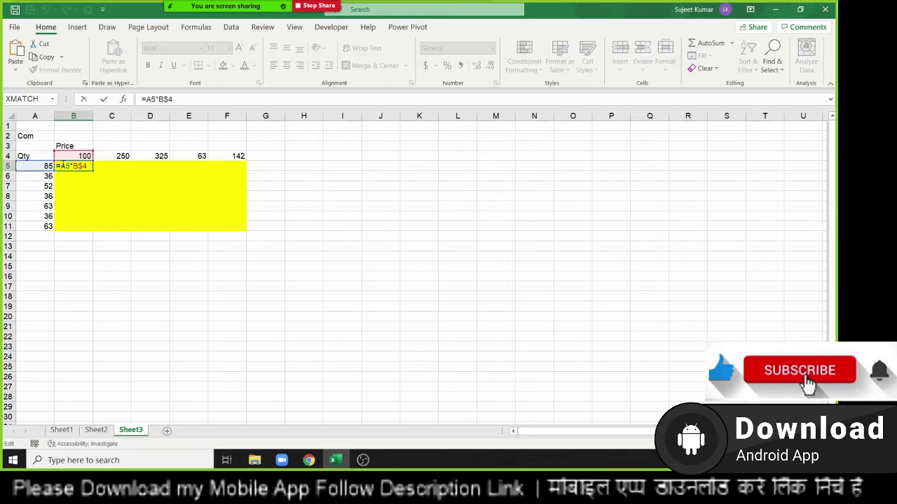
text($)
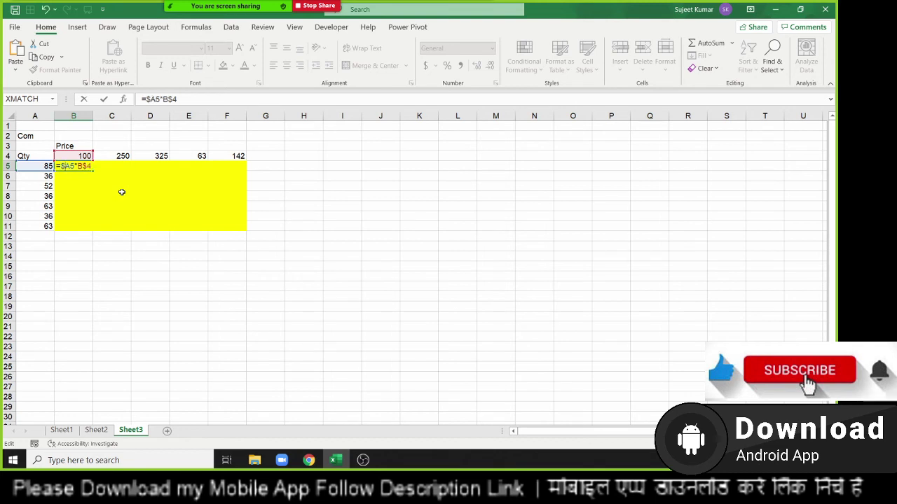
key(ctrl+Return)
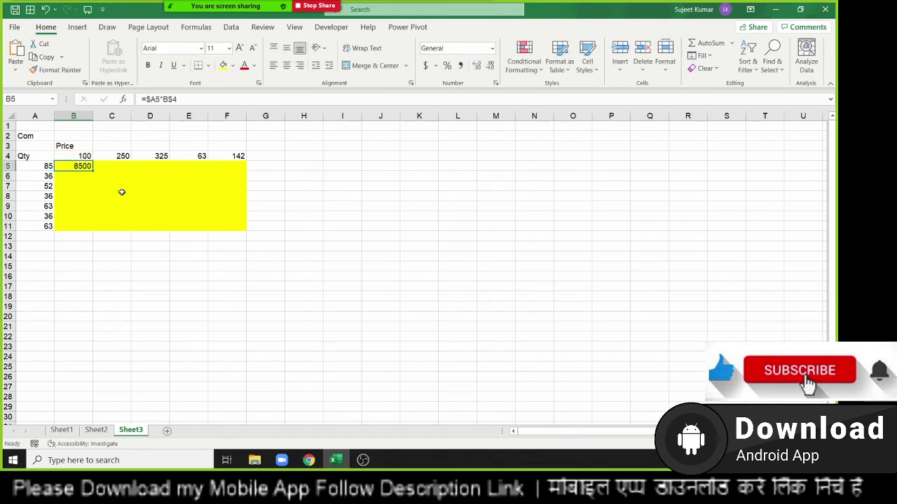
drag(92, 171, 244, 173)
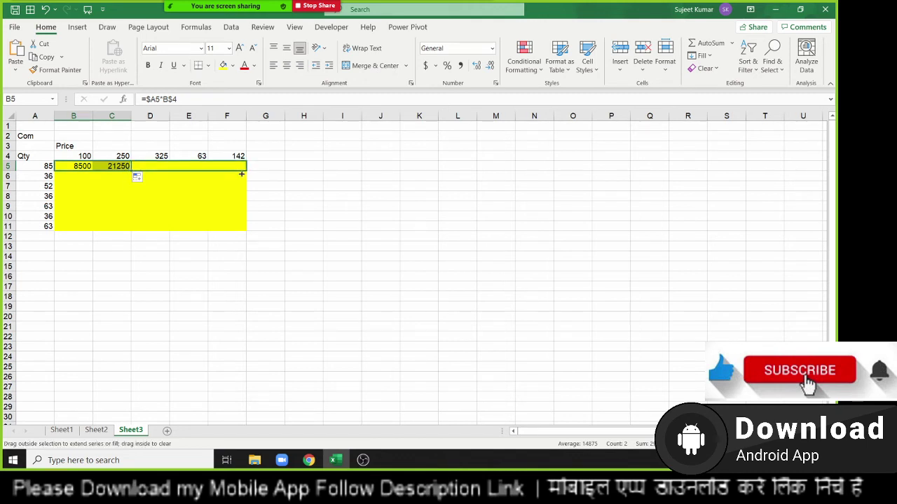
drag(246, 171, 246, 231)
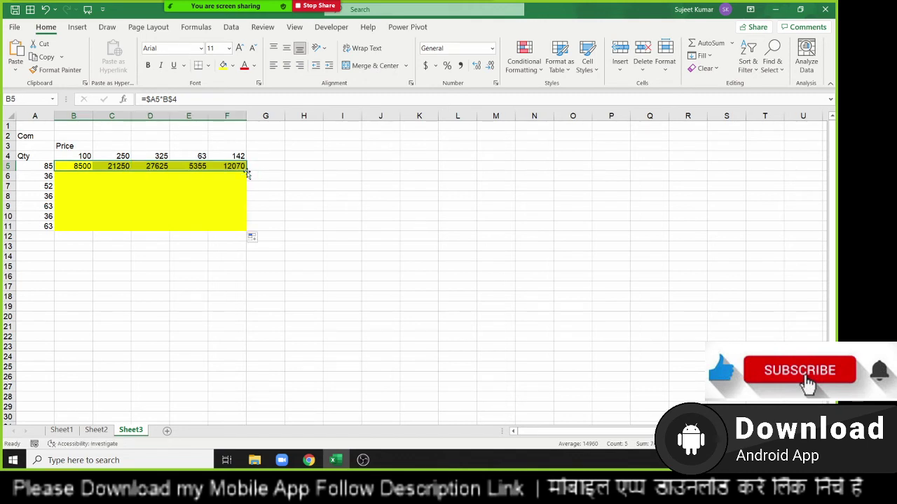
Recheck the $A5 reference in B5's formula, leaving it unchanged.
click(83, 176)
key(Up)
key(Up)
key(Up)
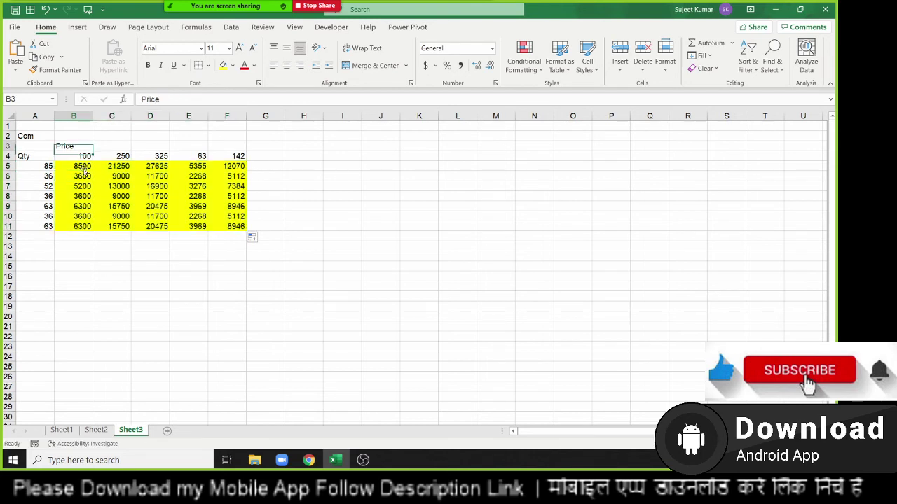
click(82, 169)
double_click(83, 168)
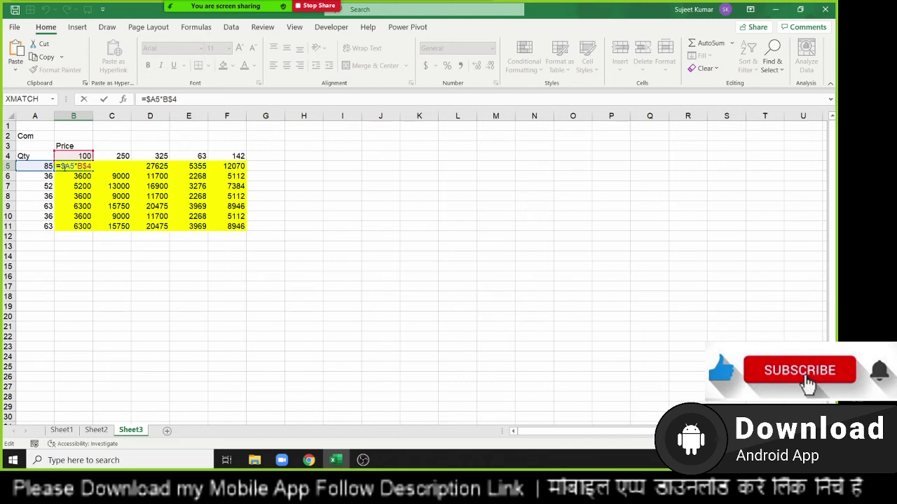
drag(61, 166, 75, 166)
key(Escape)
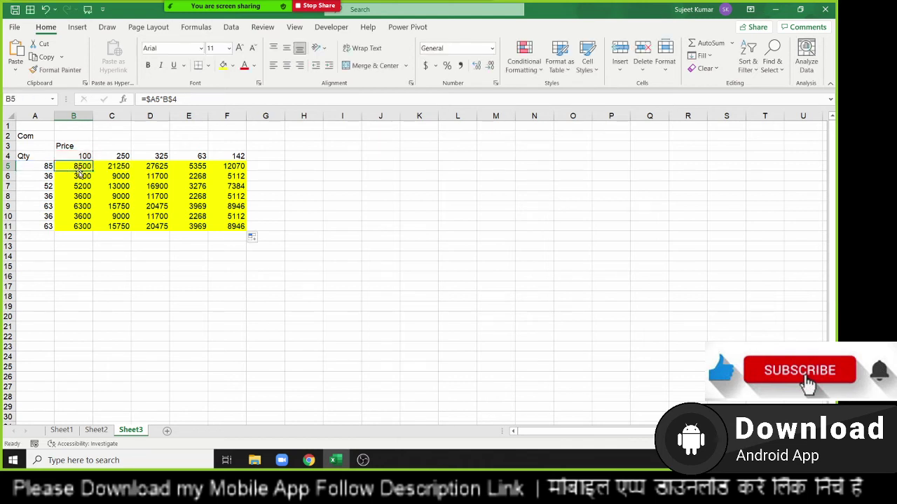
Review the Qty values in column A and the copied grid formulas, discarding a trial edit to B5.
click(48, 176)
key(Down)
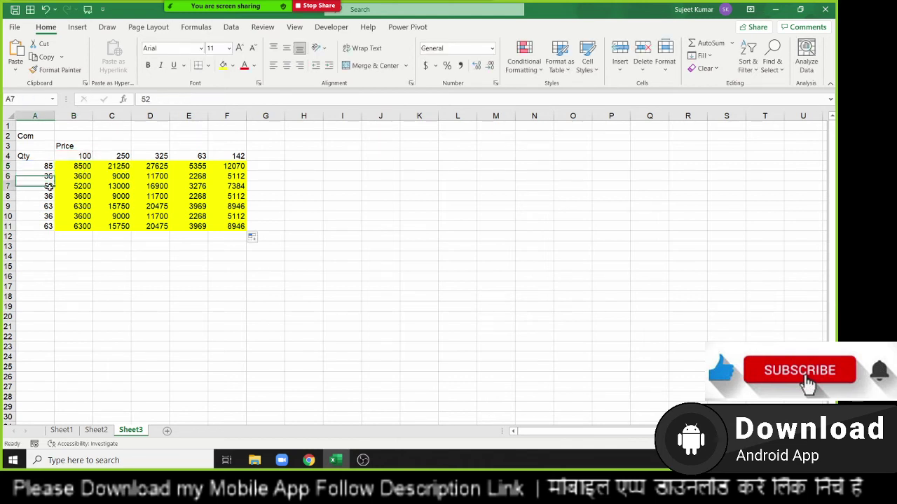
key(Down)
click(48, 224)
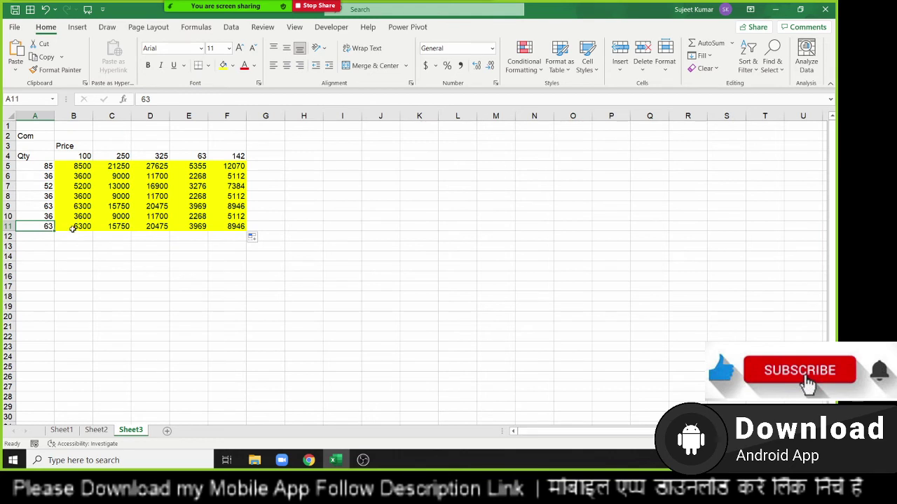
click(74, 226)
click(81, 175)
click(84, 166)
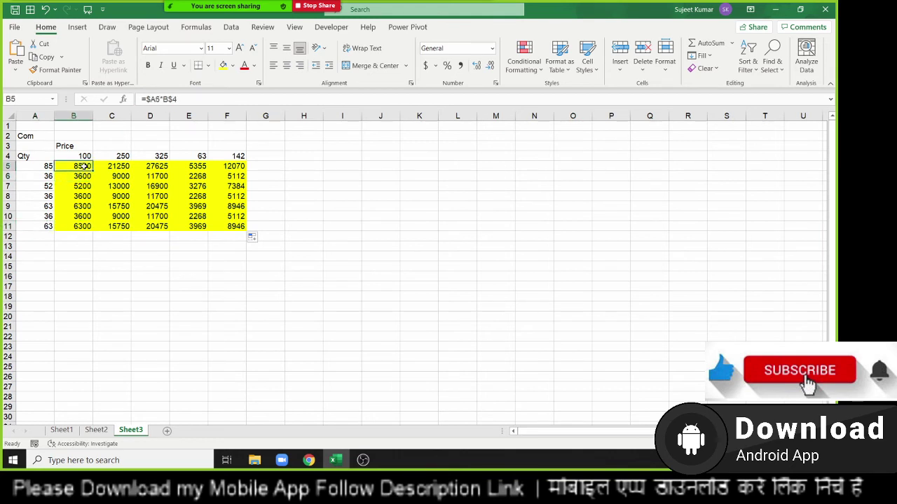
double_click(83, 166)
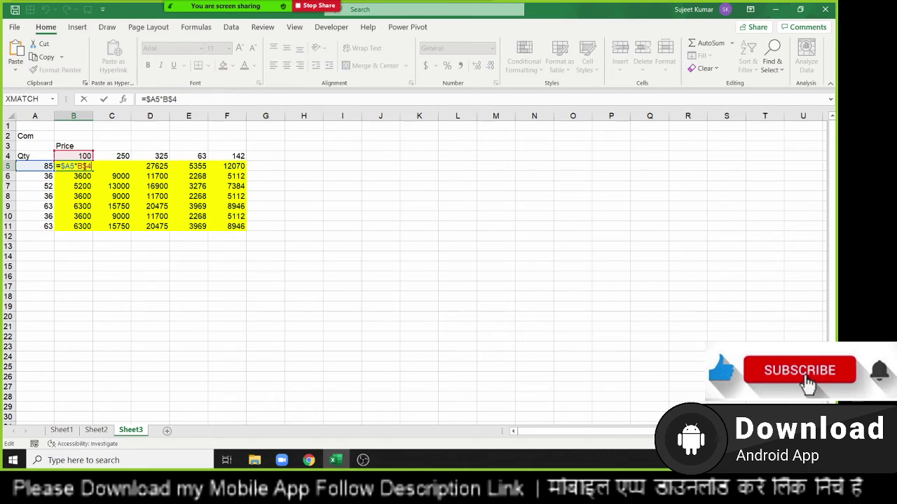
key(Escape)
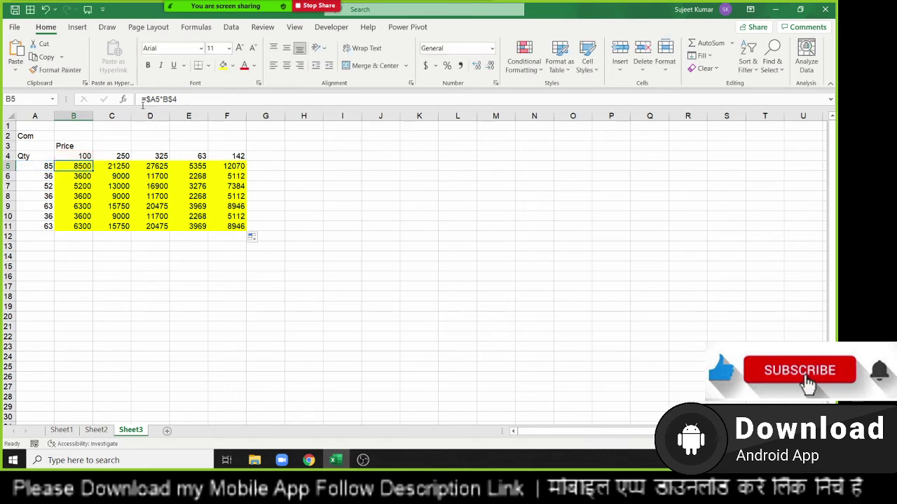
click(143, 98)
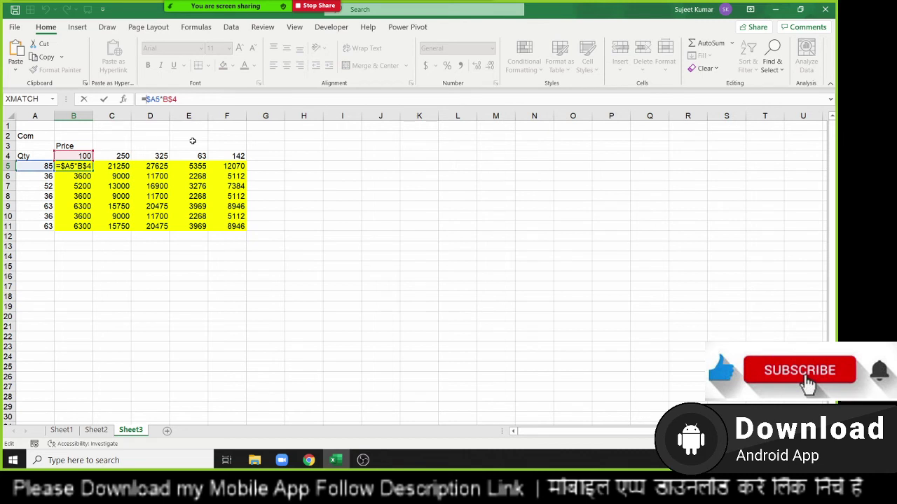
text(()
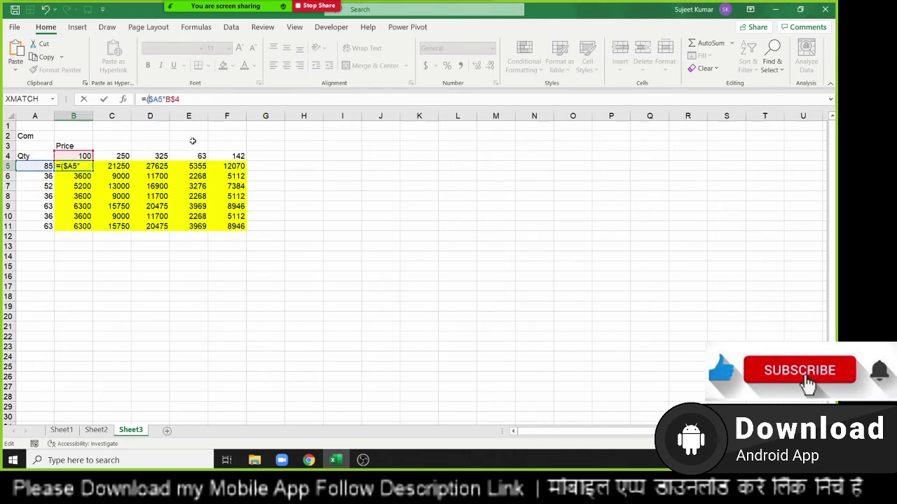
key(Escape)
Enter a 10% commission rate in B2 beside Com.
key(Up)
key(Up)
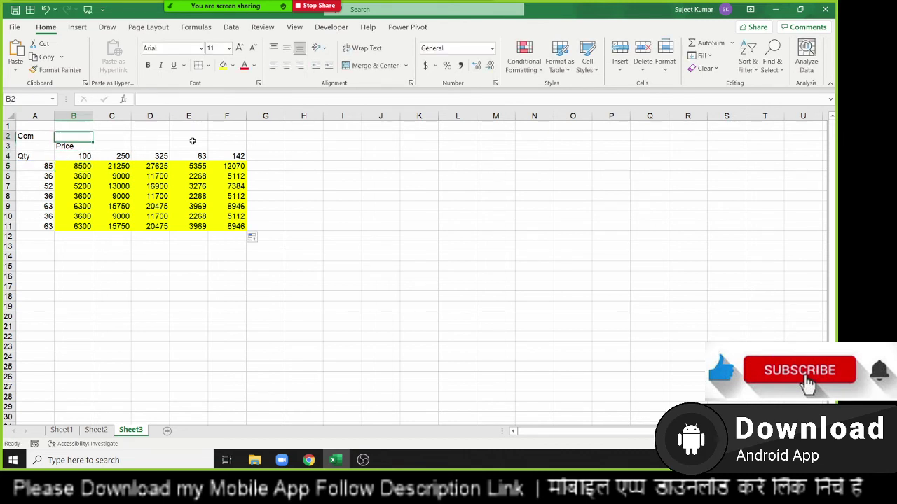
key(Up)
text(10%)
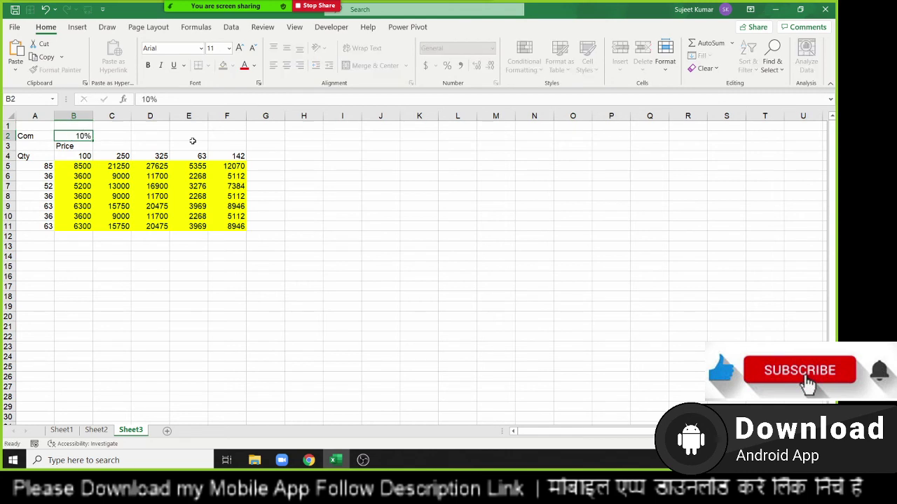
key(Return)
Rewrite B5 as =($A5*B$4)*$B$2, with the B2 rate made absolute.
key(Down)
key(Down)
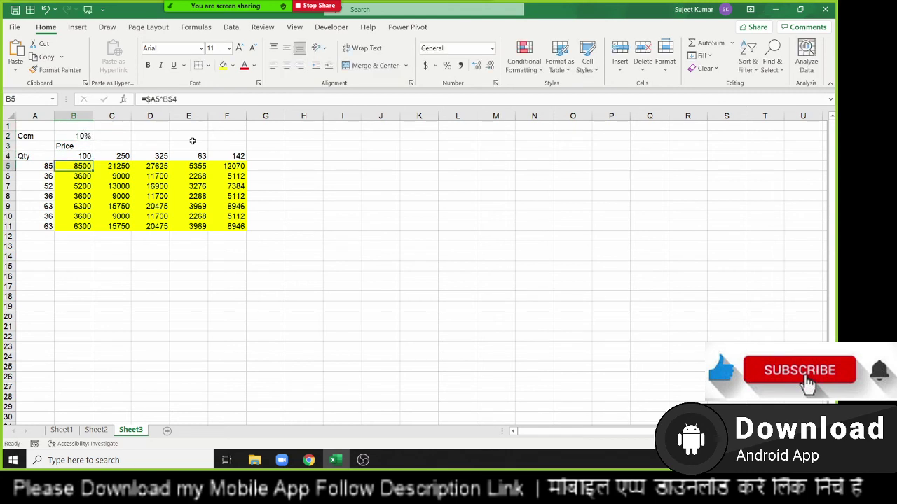
key(F2)
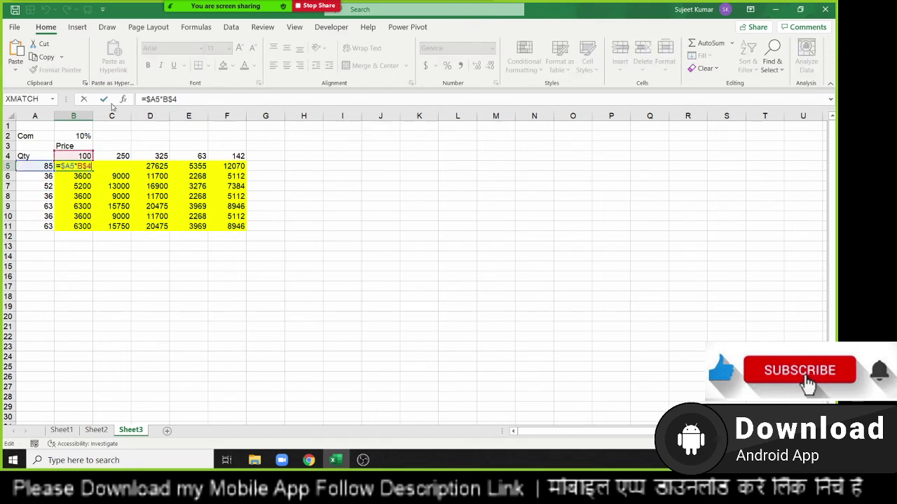
click(150, 96)
text(($A5)
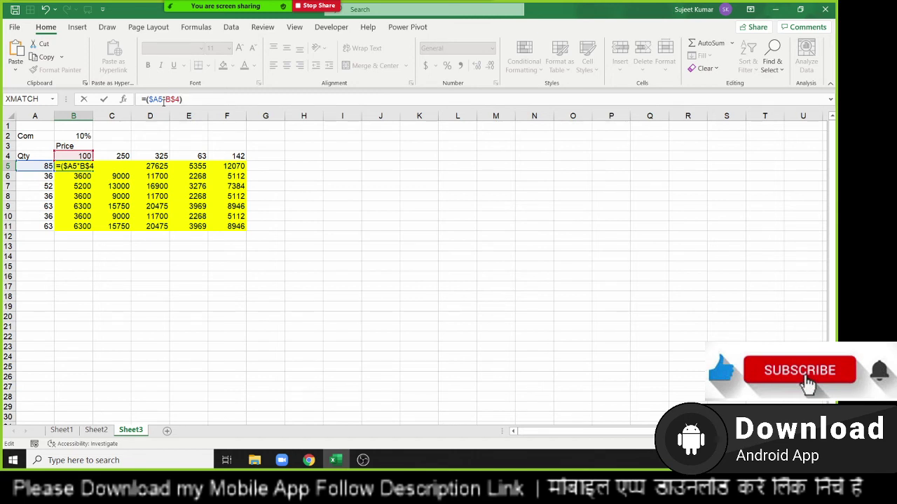
text(*)
click(68, 130)
click(64, 136)
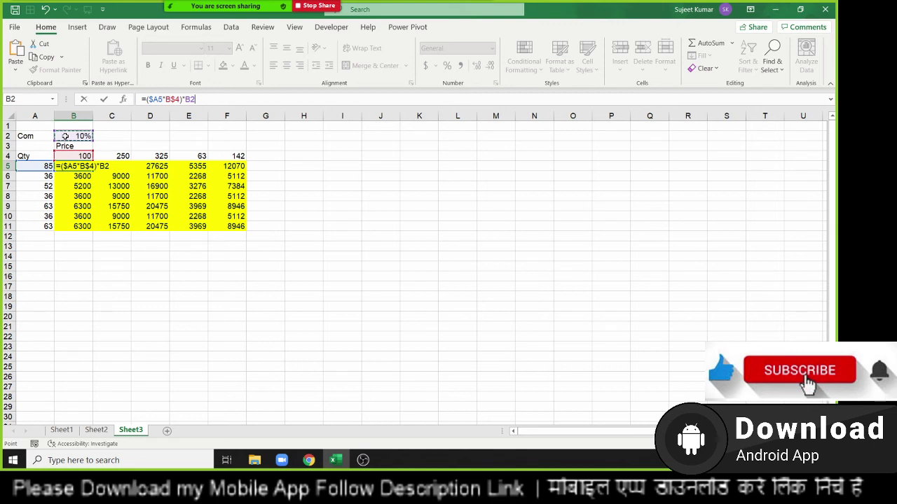
key(F4)
key(ctrl+Return)
Fill the commission formula through B5:F11 with Ctrl+R.
key(ctrl+shift+Right)
key(ctrl+shift+Down)
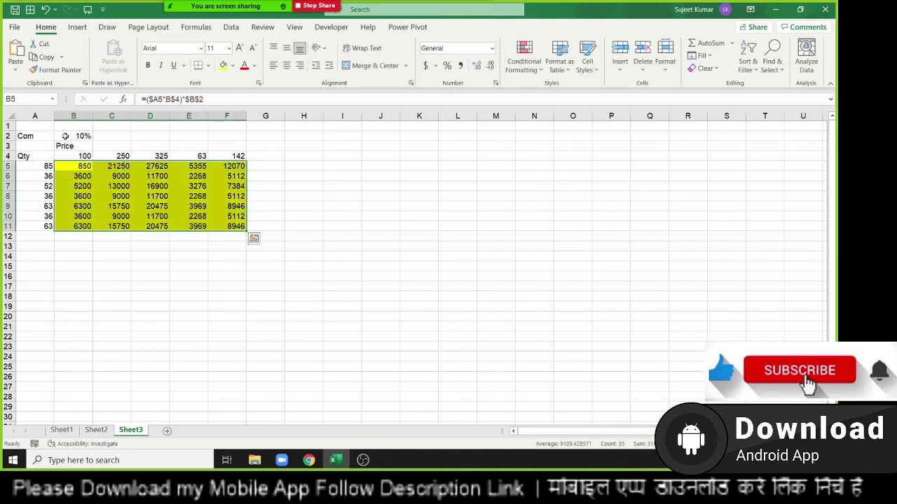
key(ctrl+r)
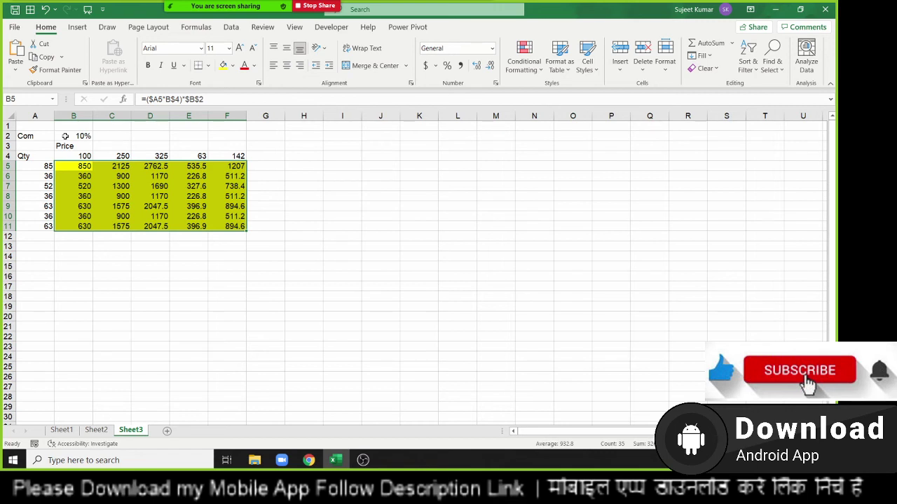
Try commission rates of 15% and then 20% in cell B2.
key(Up)
key(Up)
key(Up)
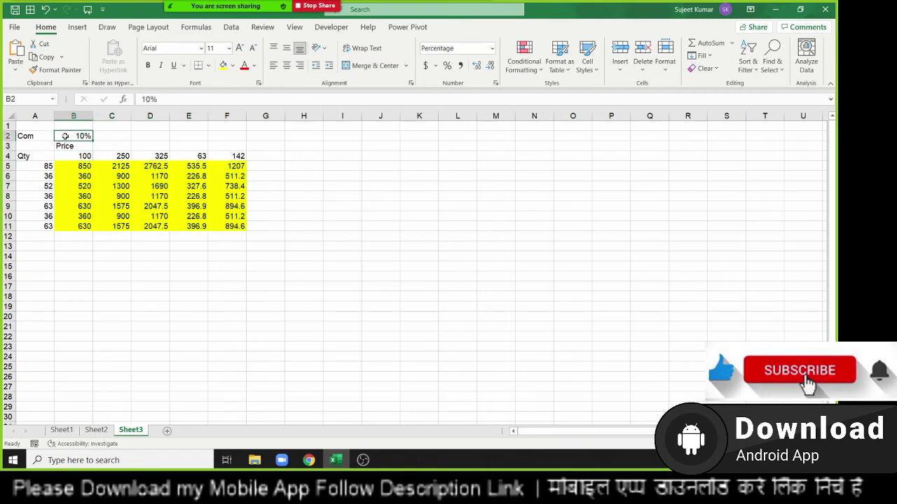
text(15)
key(Return)
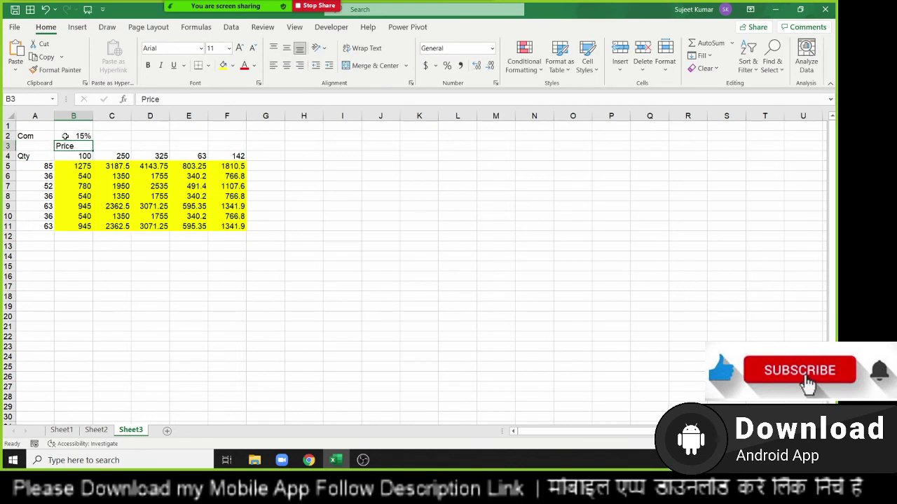
key(Up)
text(2)
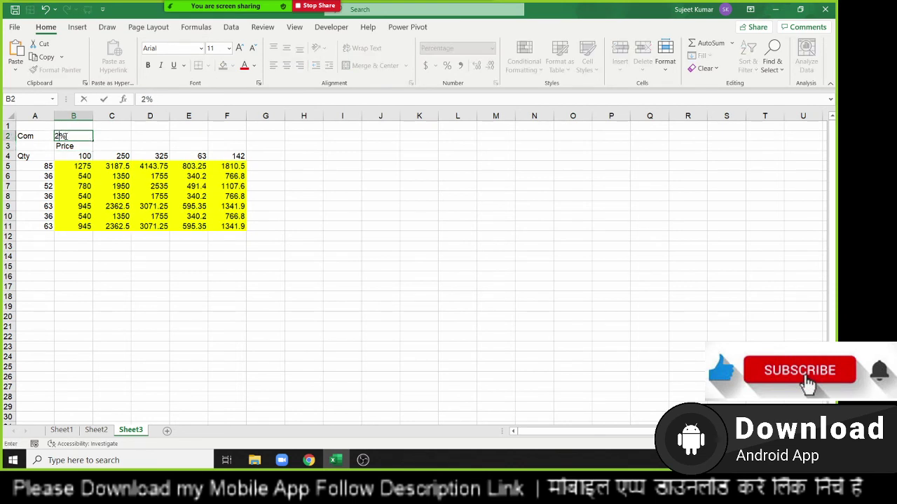
text(0)
key(Return)
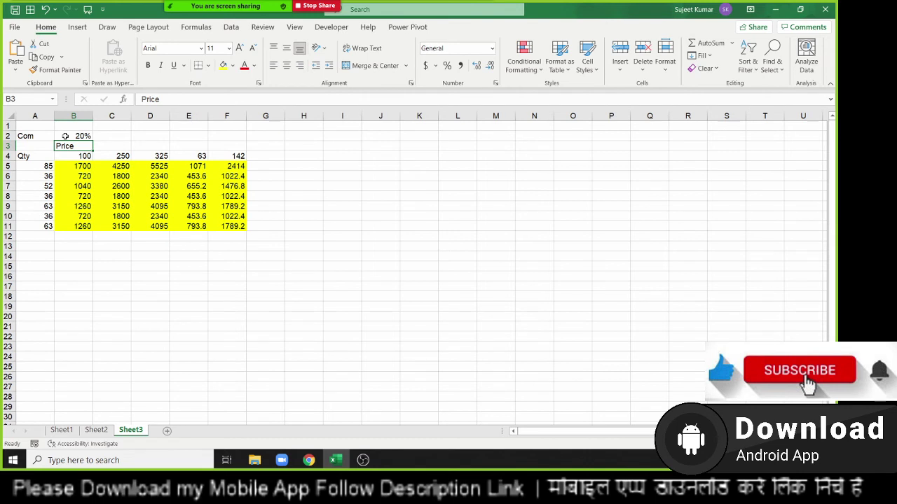
Inspect B5's formula, then undo back to the plain Qty×Price formulas with Com at 10%.
key(Down)
key(Down)
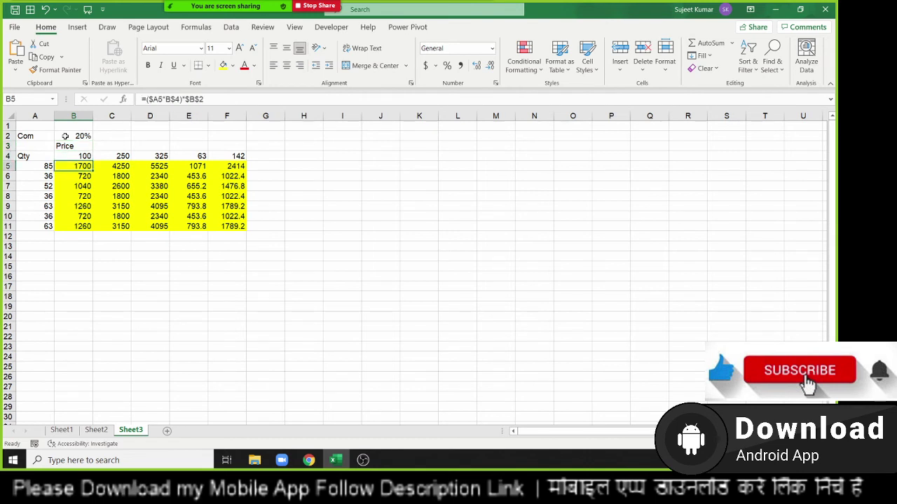
key(F2)
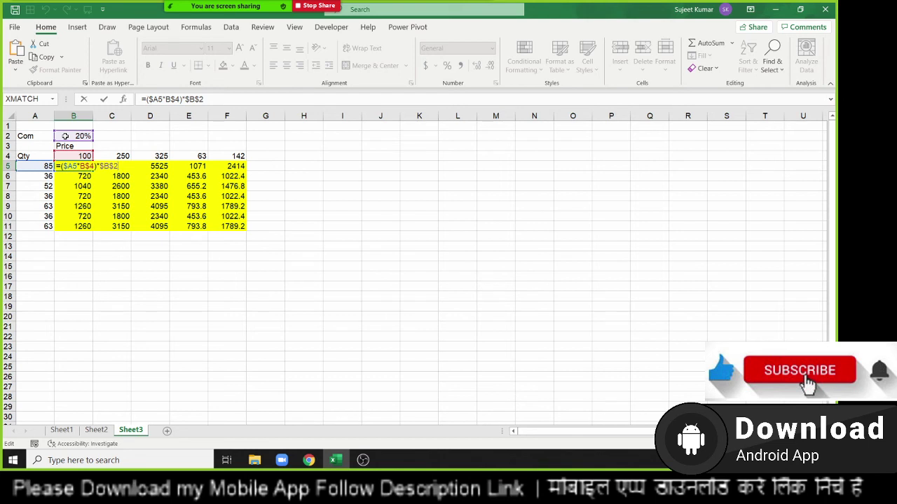
key(Escape)
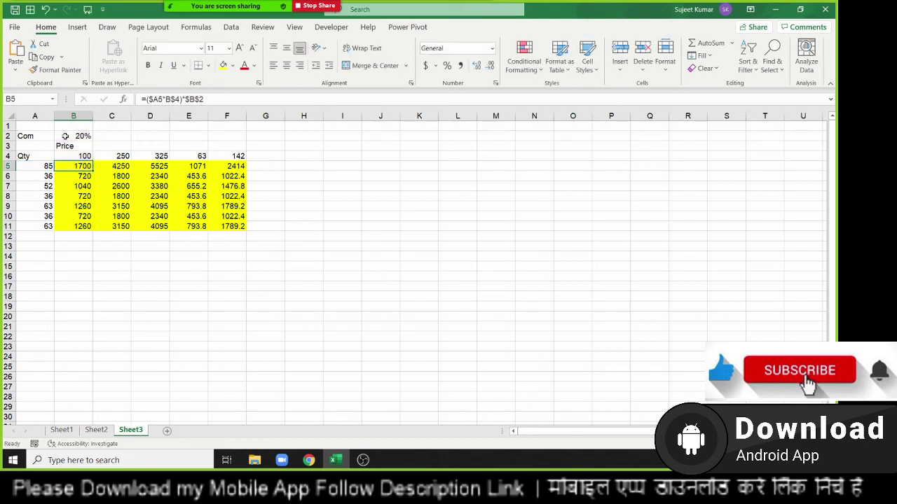
key(ctrl+z)
key(ctrl+z)
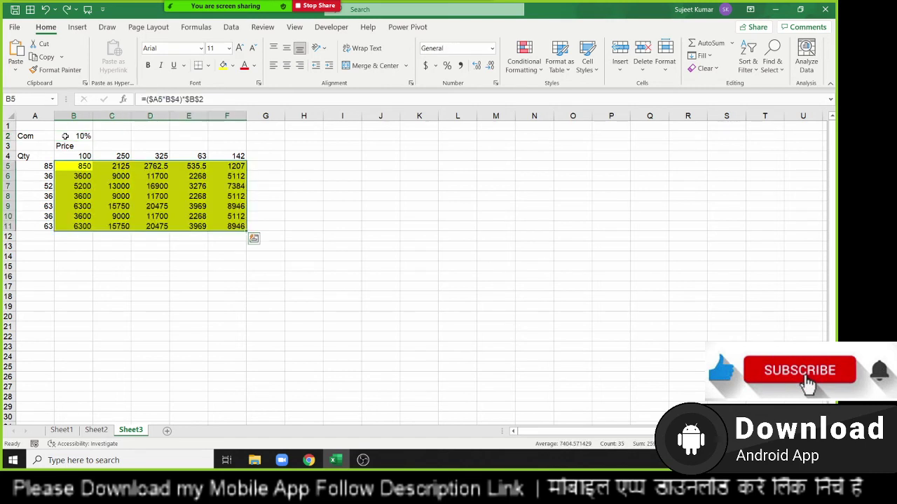
key(ctrl+z)
key(ctrl+z)
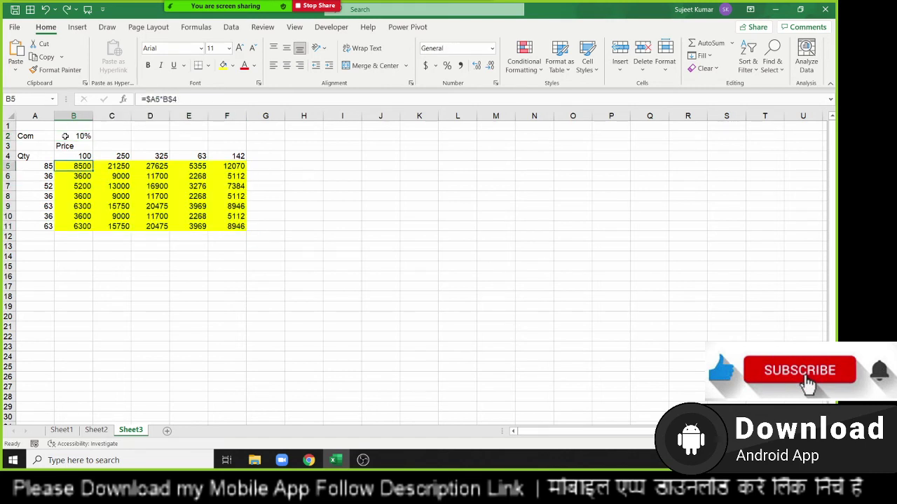
Enter 10% in cell H5 and copy it.
key(Right)
key(Right)
key(Right)
key(Right)
key(Right)
key(Right)
text(10)
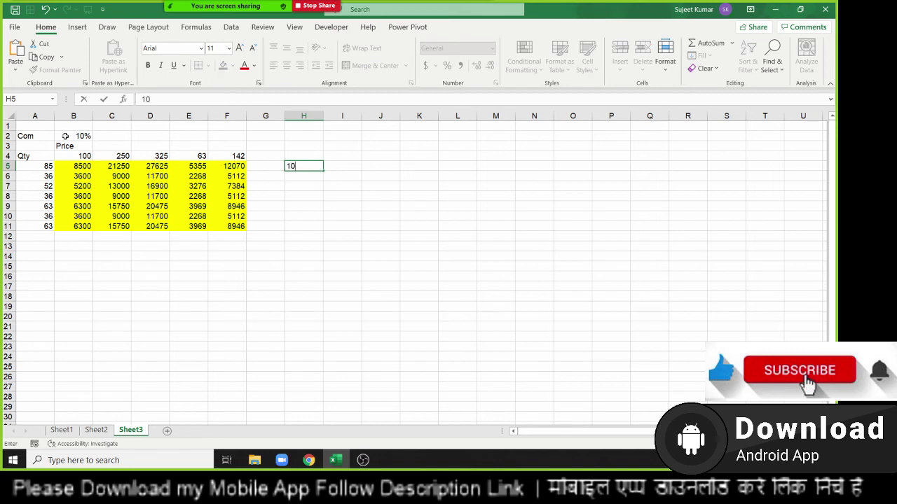
text(%)
key(ctrl+Return)
key(ctrl+c)
Paste Special with Multiply the copied 10% onto the results grid B5:F11.
click(79, 164)
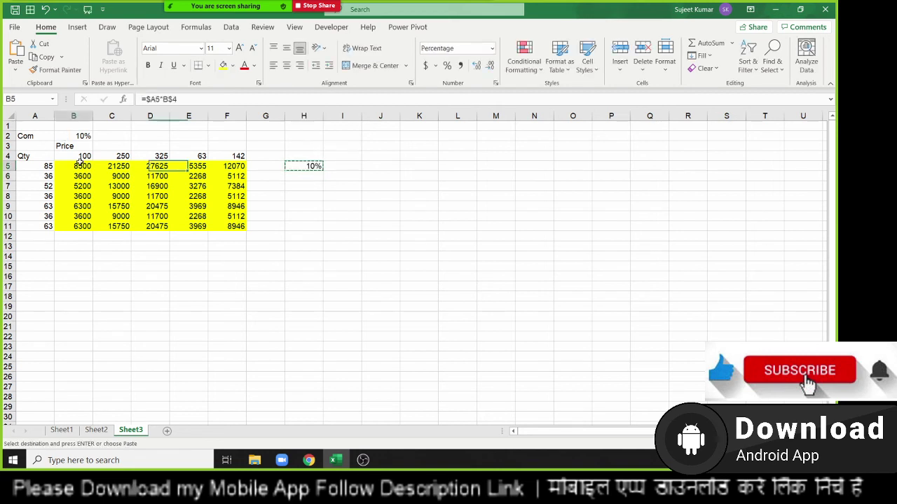
drag(79, 163, 215, 227)
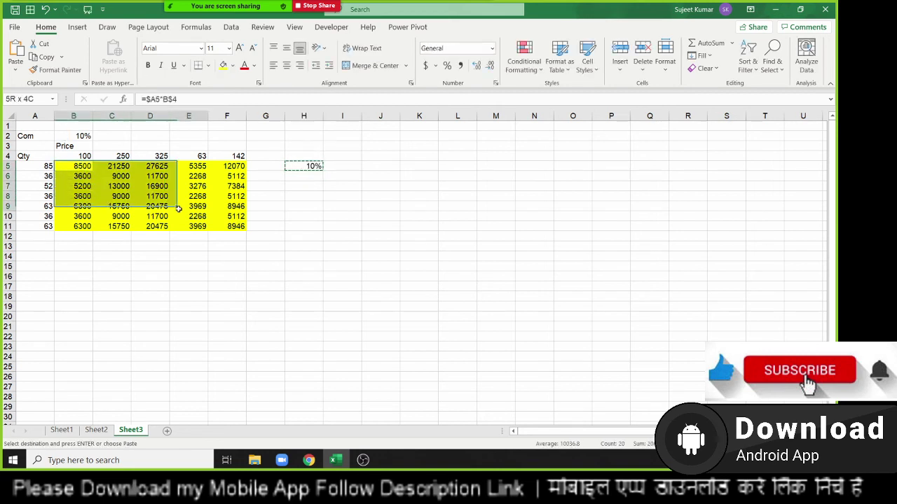
right_click(216, 226)
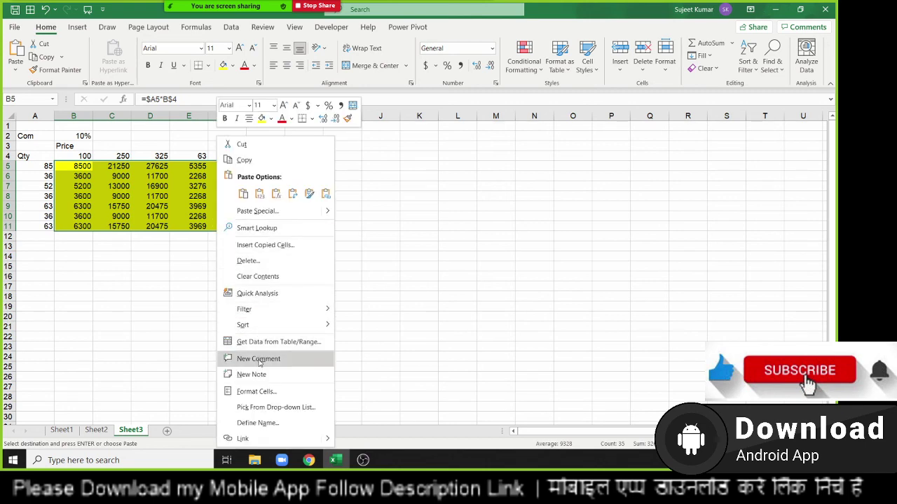
click(260, 211)
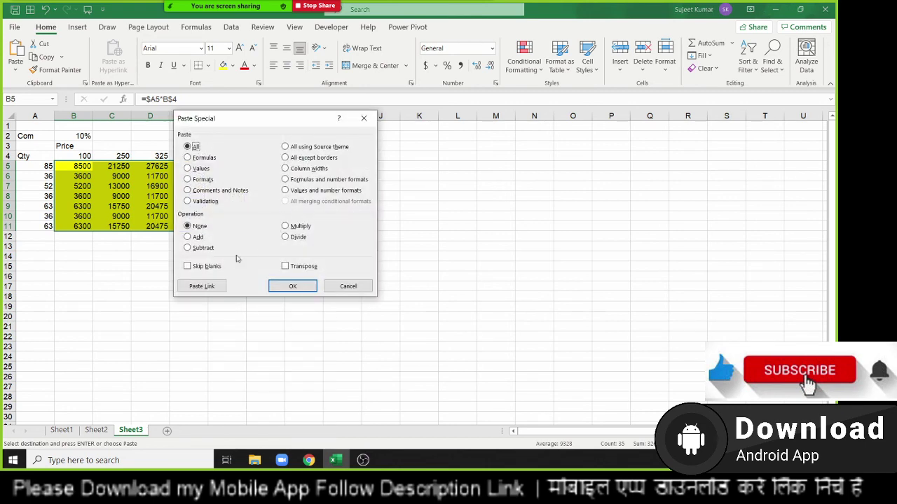
click(285, 226)
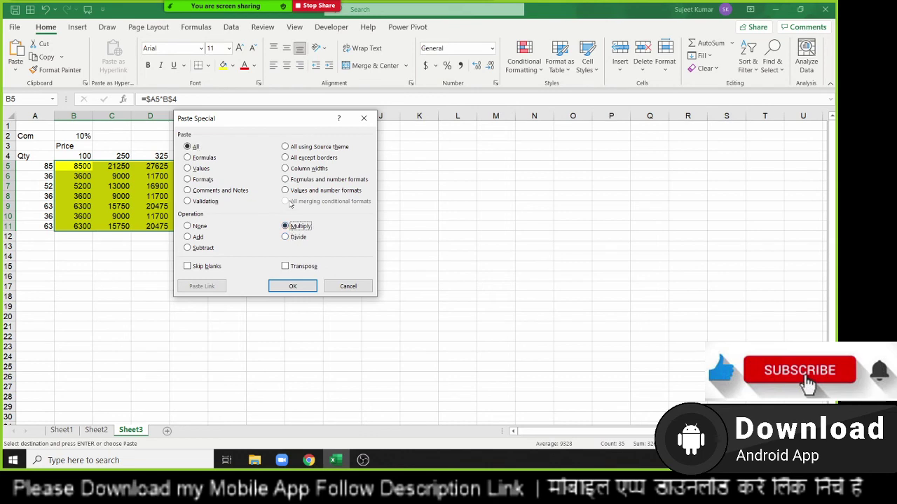
click(299, 290)
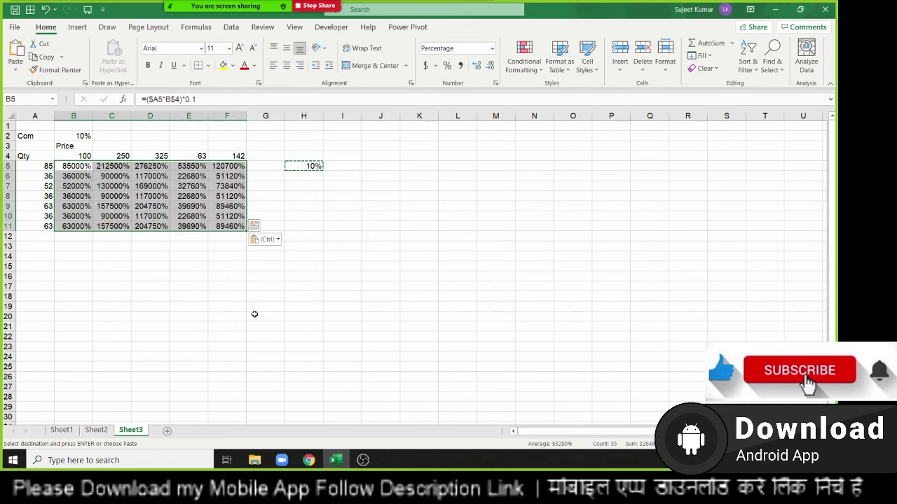
Turn off formula view and inspect the contents of H5, B5 and another result cell.
key(ctrl+shift+grave)
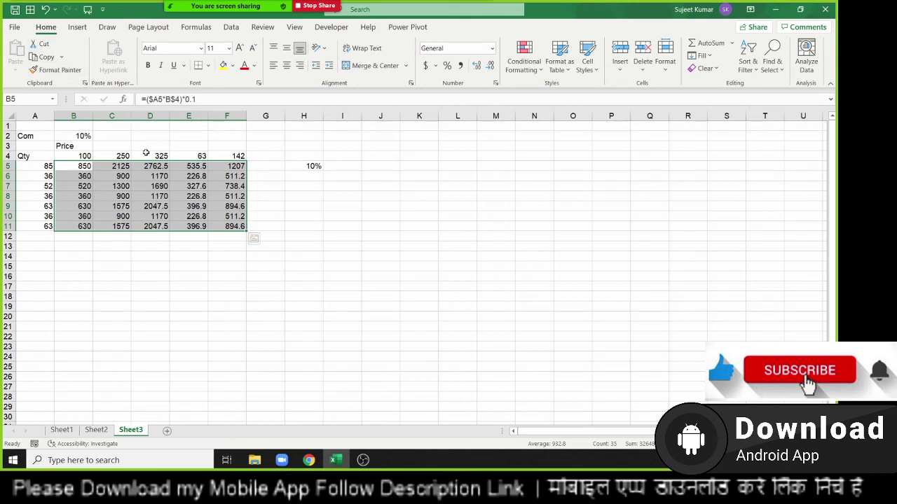
click(306, 166)
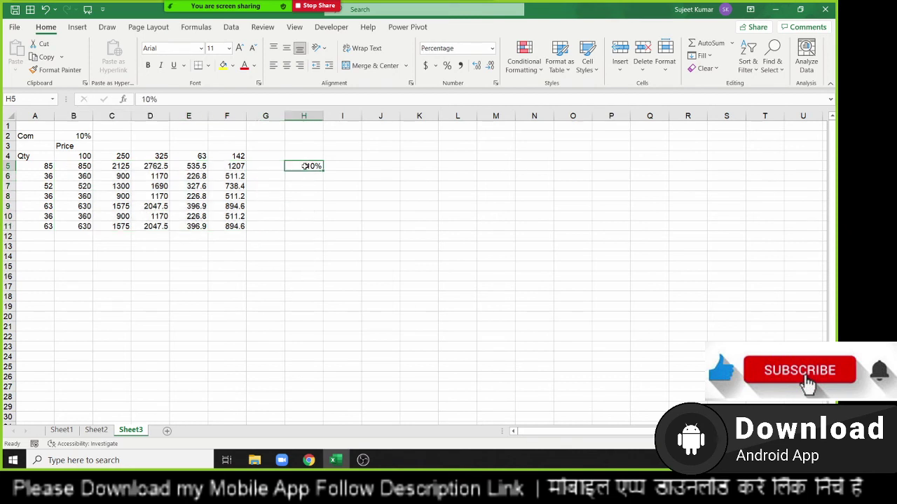
click(74, 167)
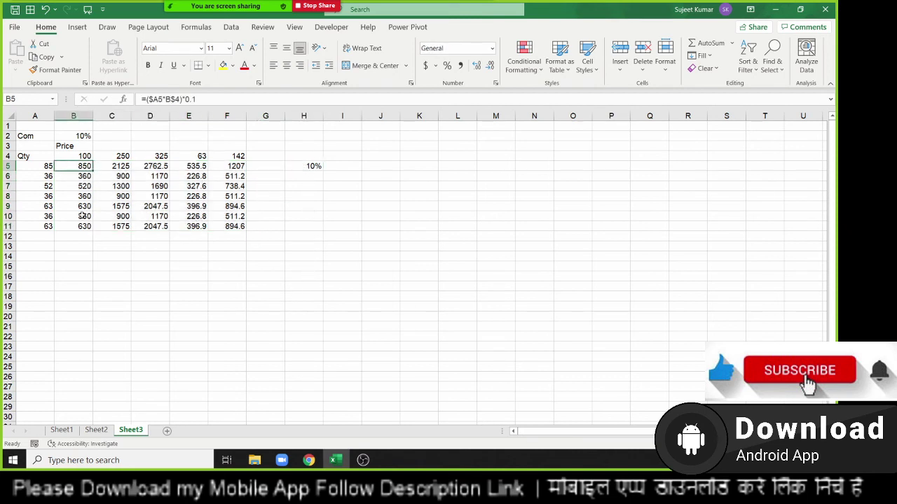
click(141, 184)
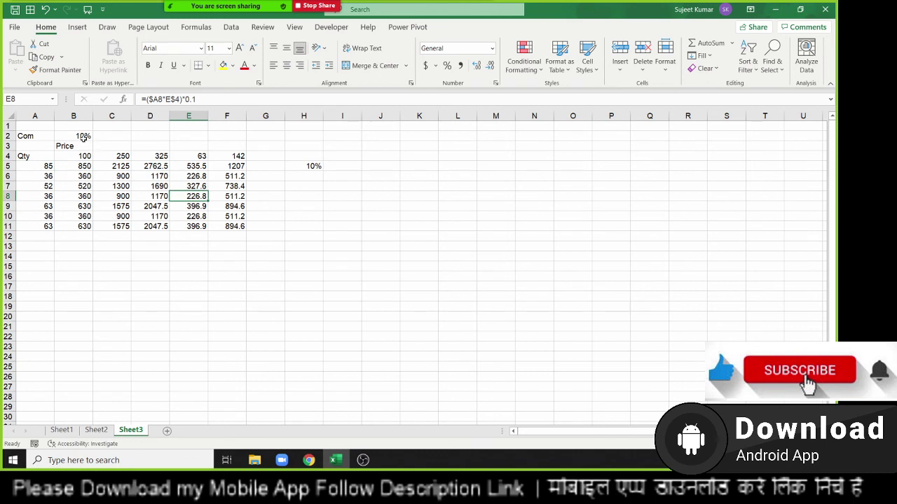
Try 20% in B2, then undo the grid multiplication and the 10% in H5.
click(82, 138)
text(20)
key(Return)
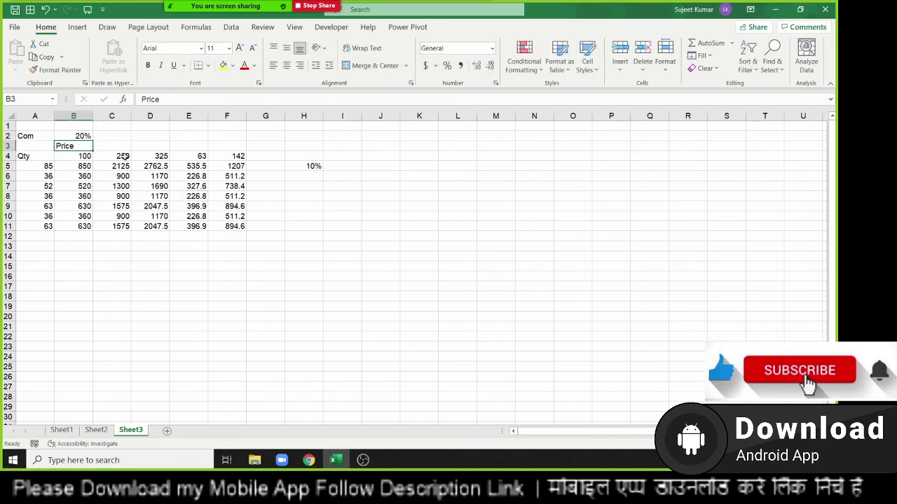
click(85, 138)
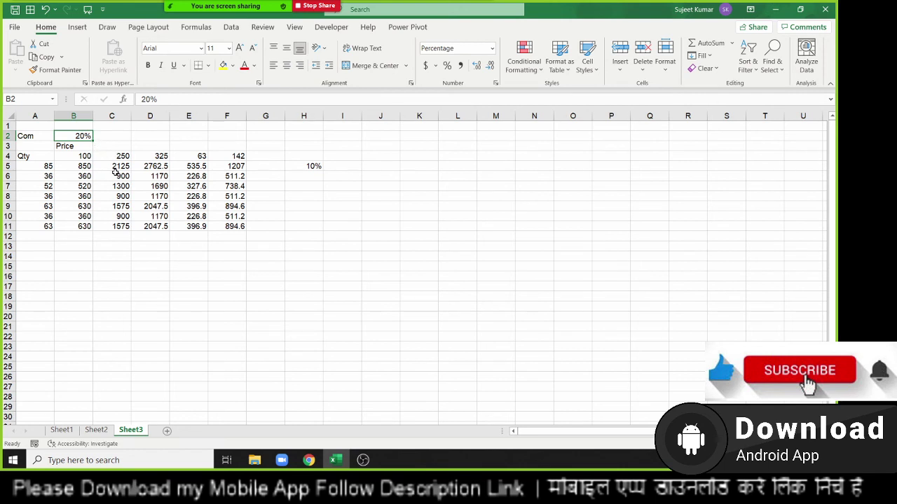
key(ctrl+z)
key(ctrl+z)
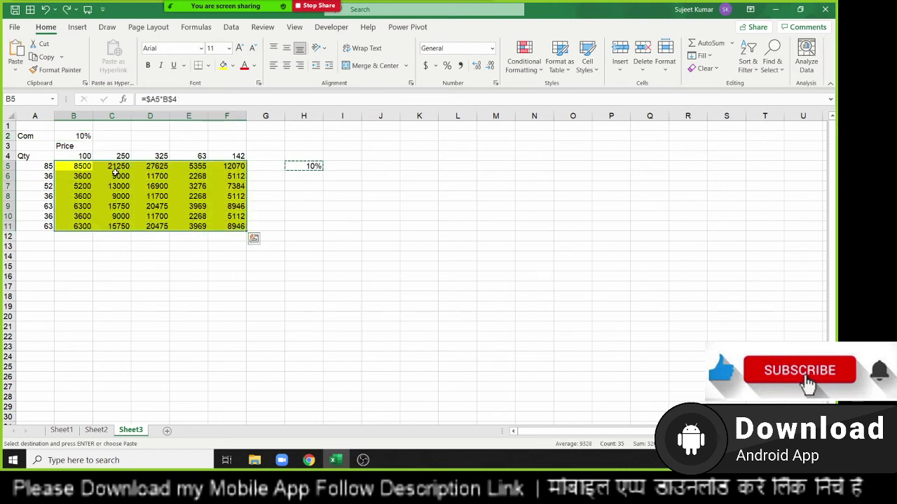
key(ctrl+z)
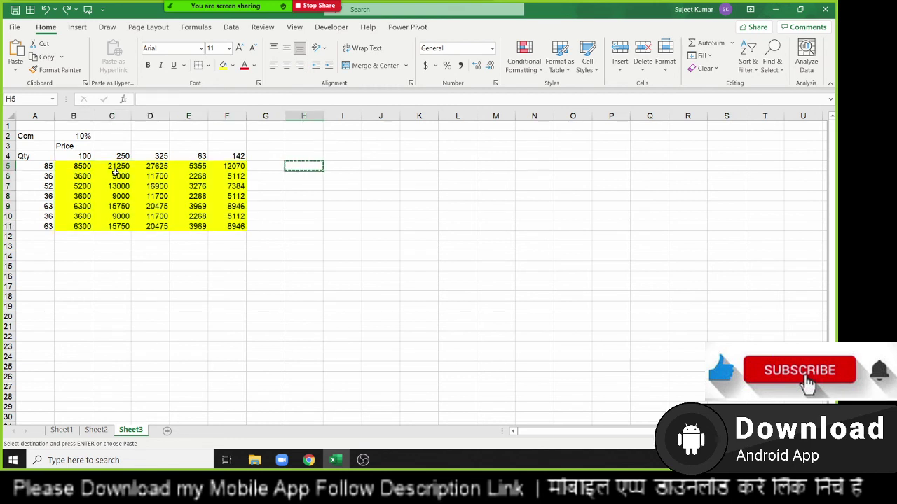
key(ctrl+z)
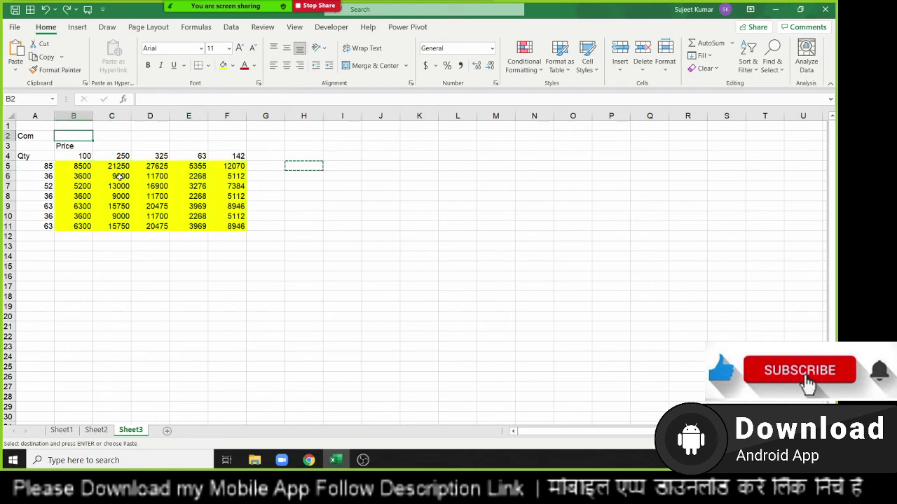
Enter a 10% commission in B2 and move to empty cell I12.
key(Escape)
text(10%)
key(Return)
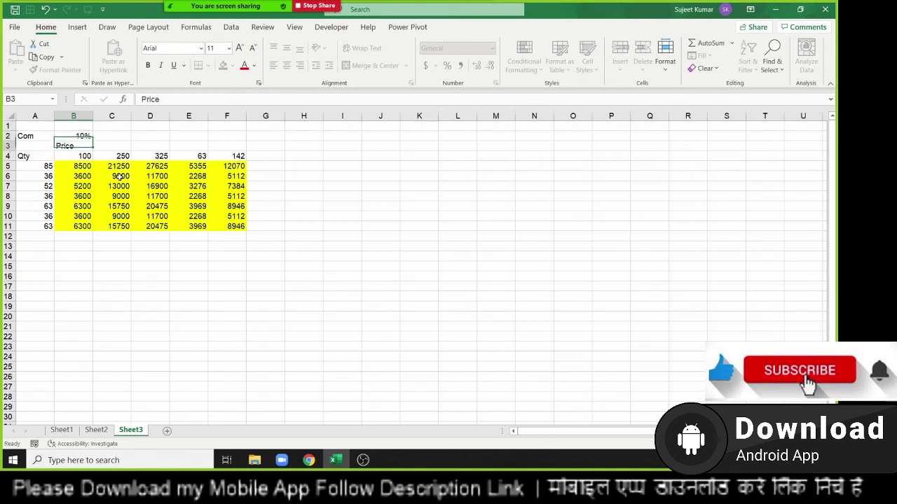
click(346, 236)
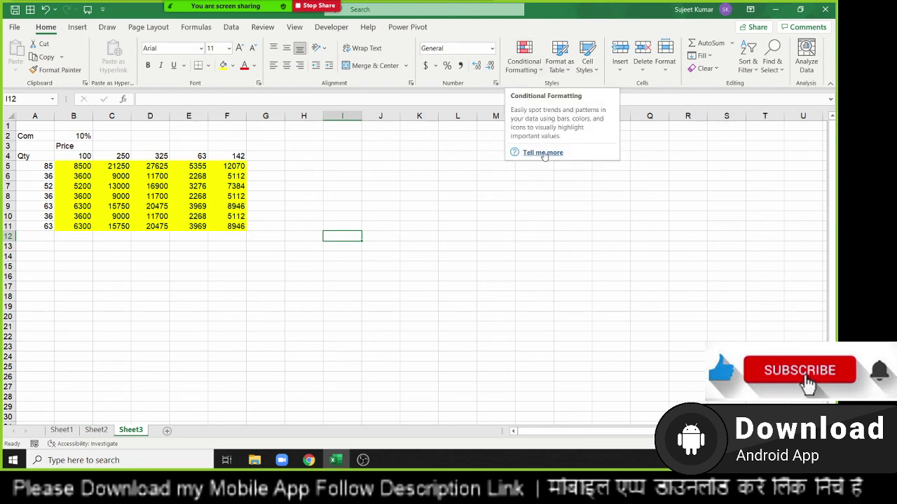
Open the 'Use conditional formatting to highlight information' Help article from the tooltip and read through it.
click(543, 152)
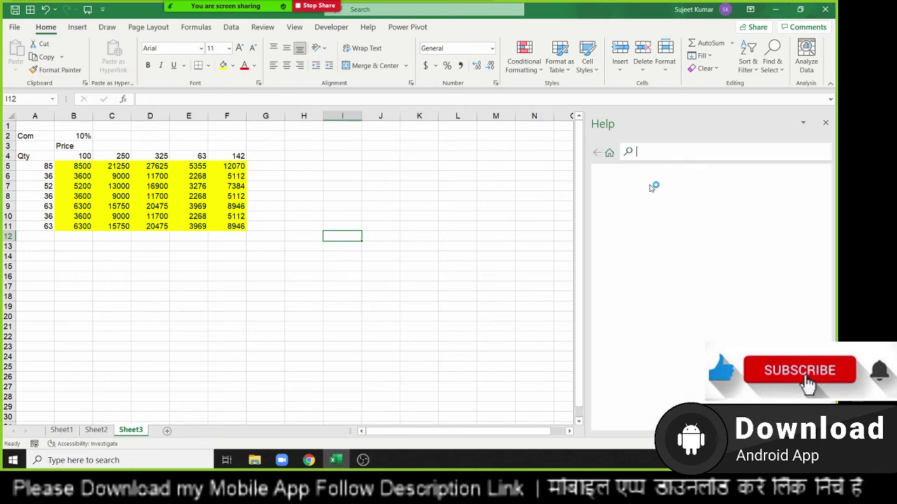
scroll(657, 266, down, 10)
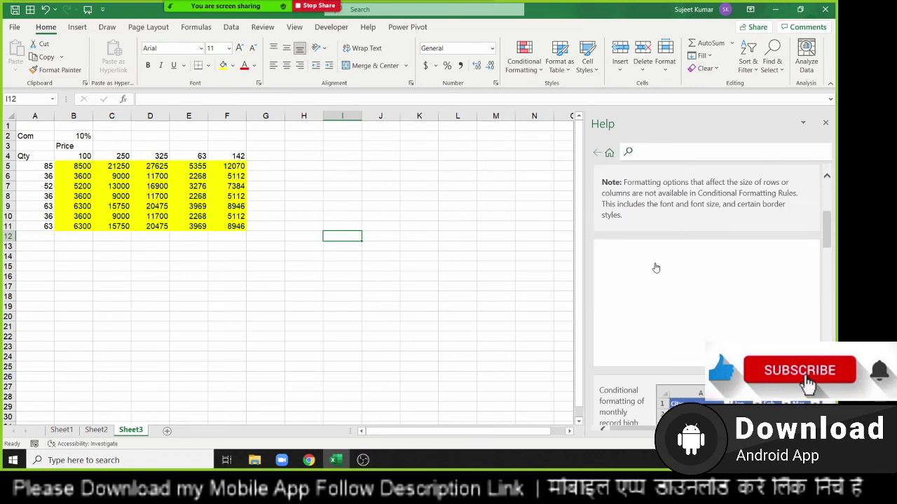
scroll(656, 266, up, 3)
scroll(657, 266, up, 3)
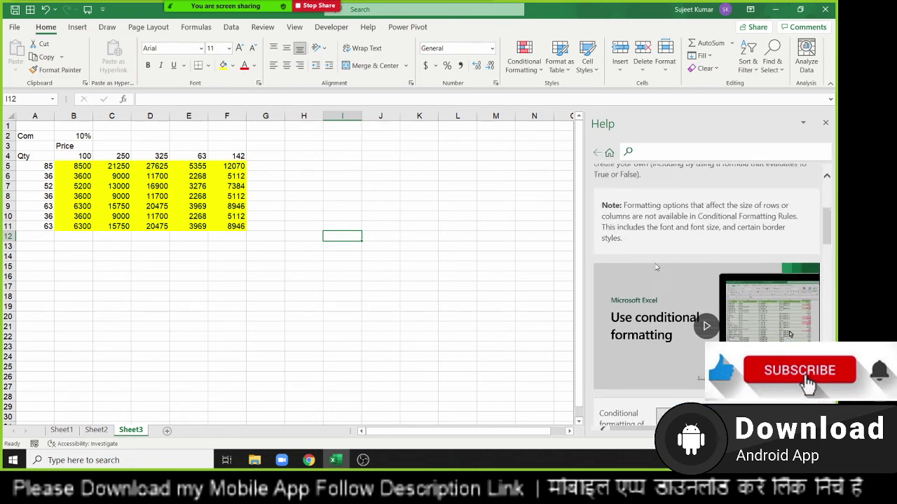
scroll(655, 265, up, 2)
scroll(655, 262, up, 2)
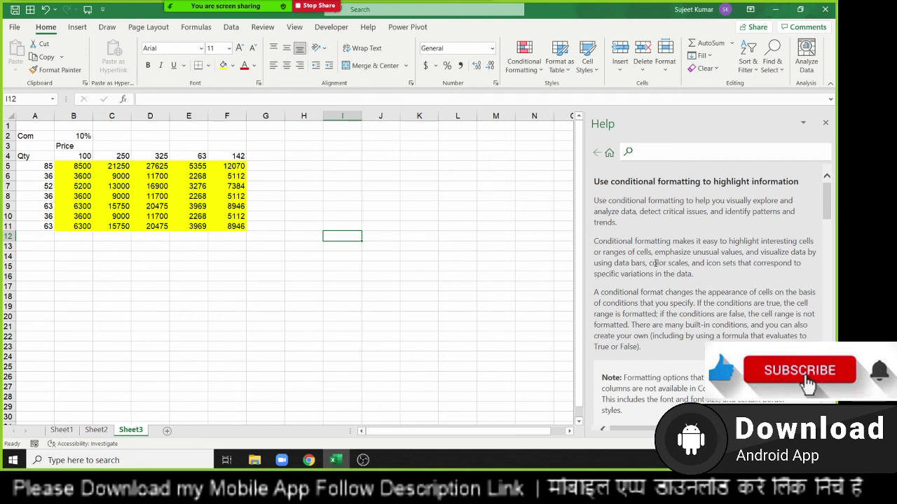
scroll(824, 273, down, 3)
scroll(823, 273, down, 3)
scroll(823, 274, down, 2)
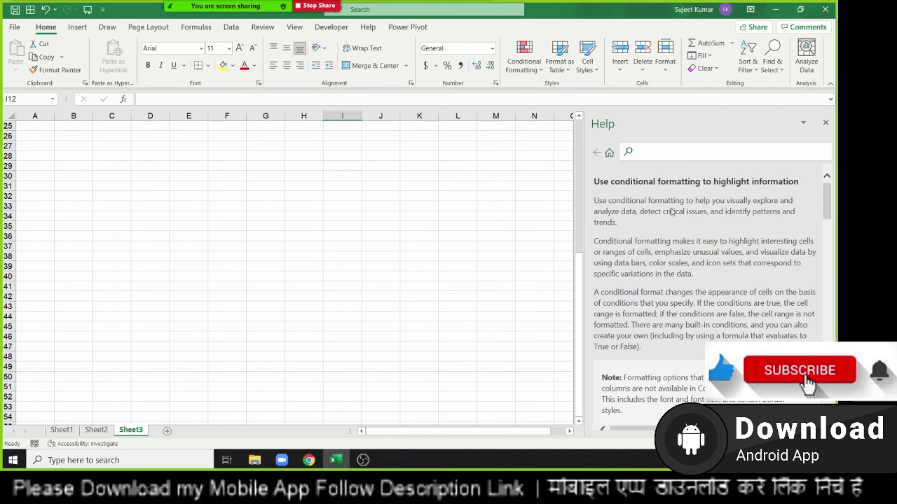
scroll(787, 193, down, 5)
scroll(785, 241, down, 5)
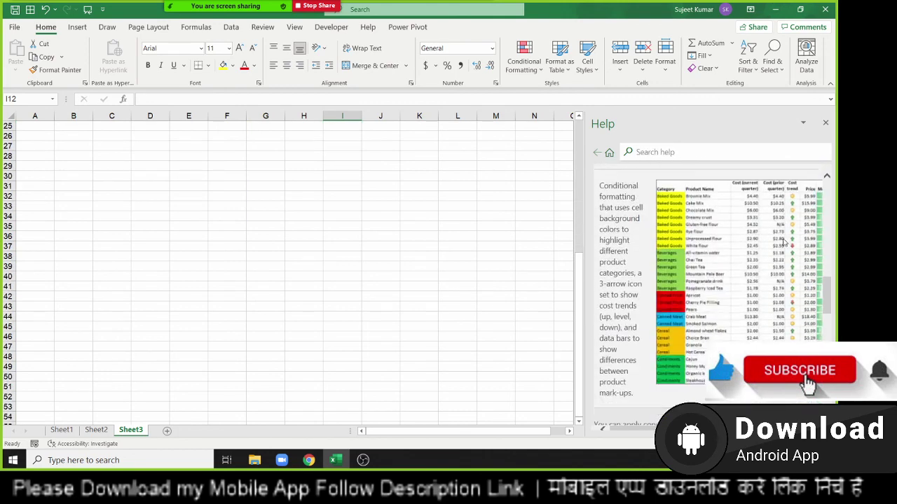
scroll(785, 242, down, 5)
scroll(782, 240, down, 3)
scroll(782, 240, down, 3)
scroll(775, 219, up, 5)
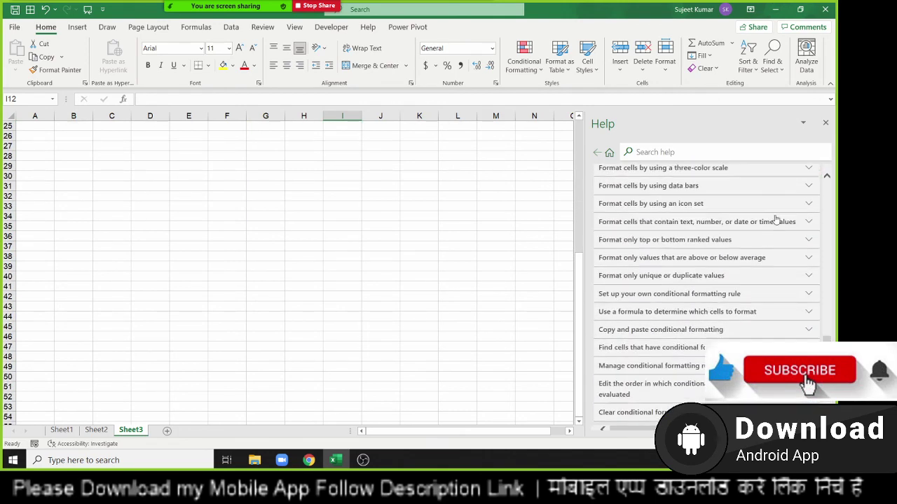
scroll(777, 221, up, 1)
scroll(777, 223, up, 3)
scroll(778, 224, up, 3)
scroll(779, 226, up, 3)
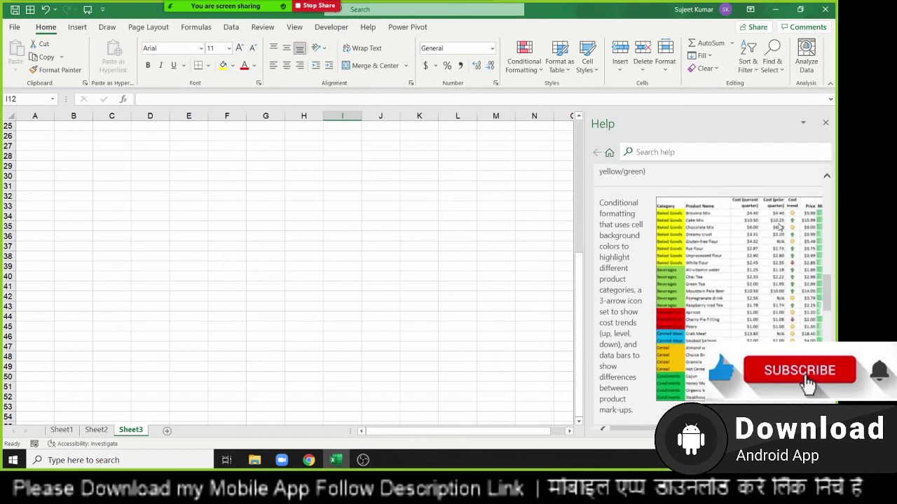
scroll(780, 225, up, 3)
scroll(779, 224, up, 3)
scroll(779, 222, up, 2)
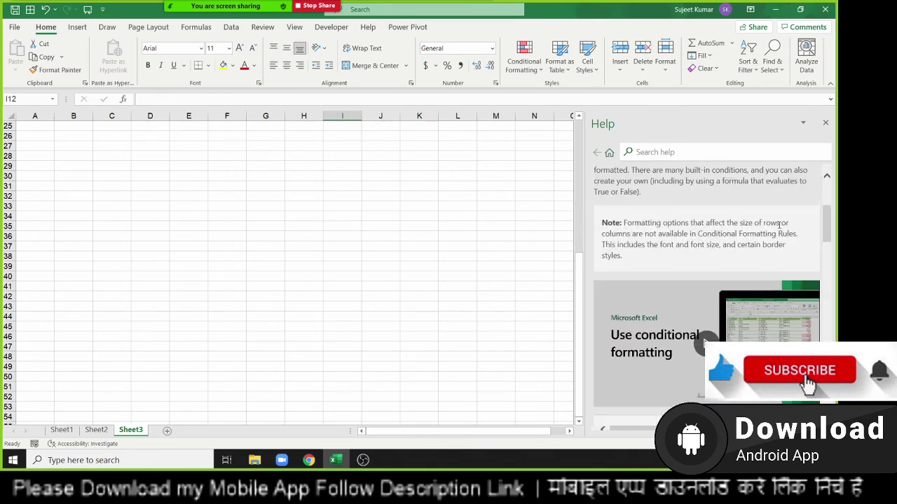
scroll(779, 226, up, 3)
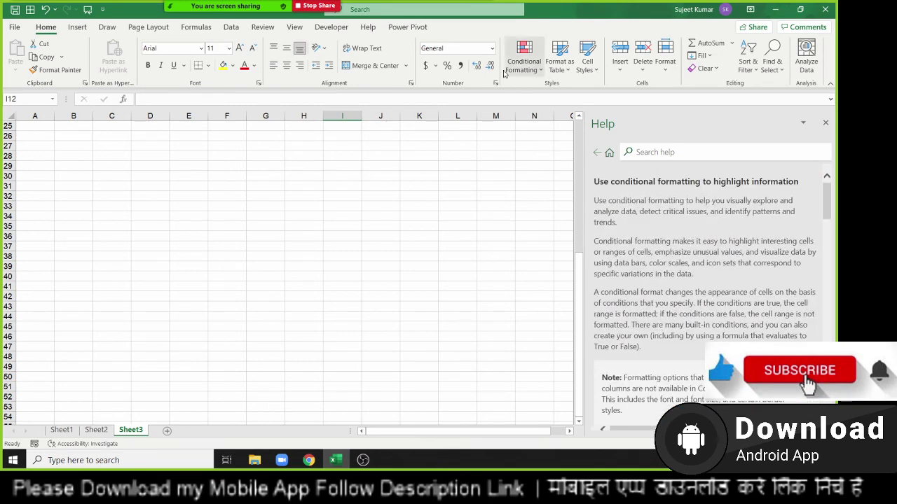
click(641, 152)
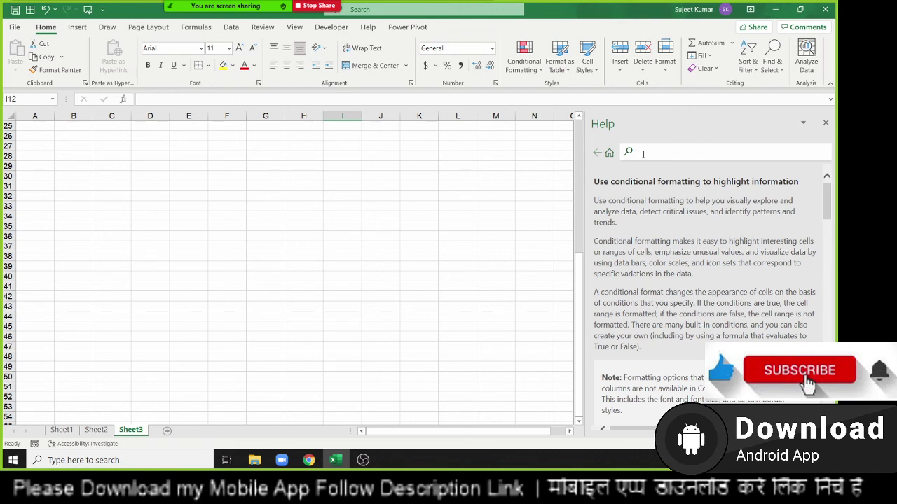
Search Help for 'shortcut' and open the 'Keyboard shortcuts in Excel' article.
text(sh)
text(ort)
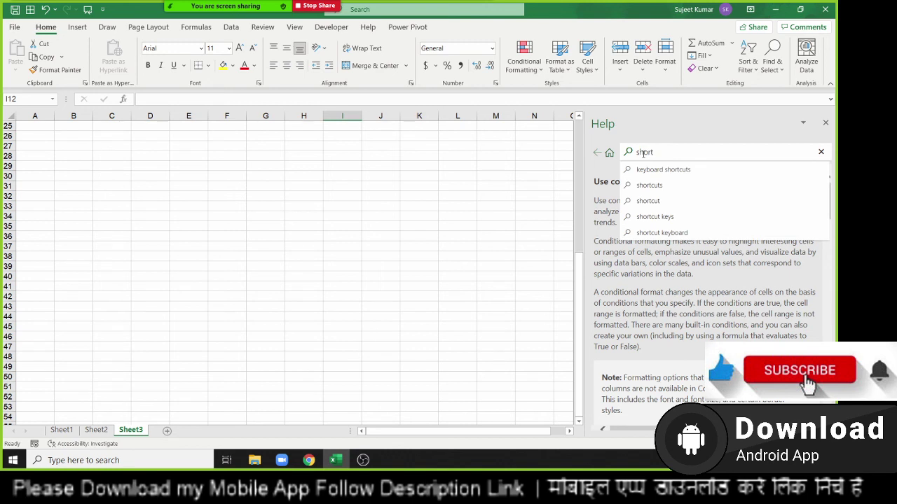
text(cut)
key(Return)
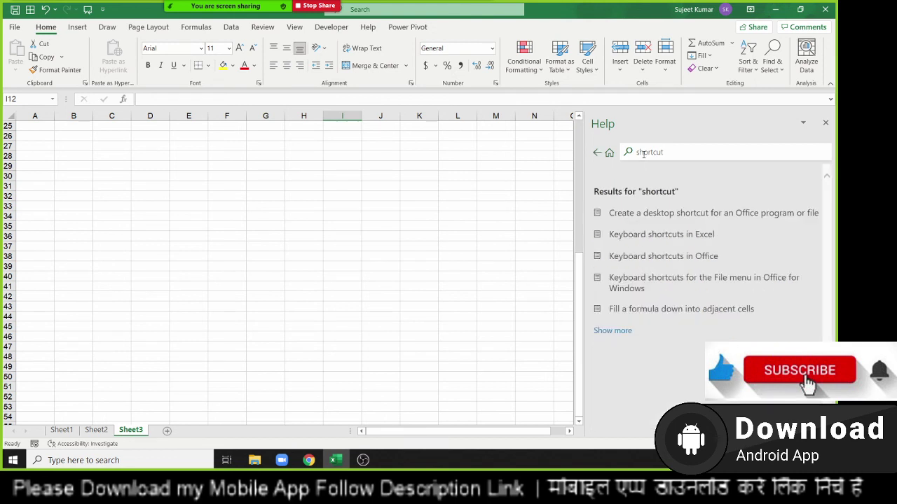
click(686, 238)
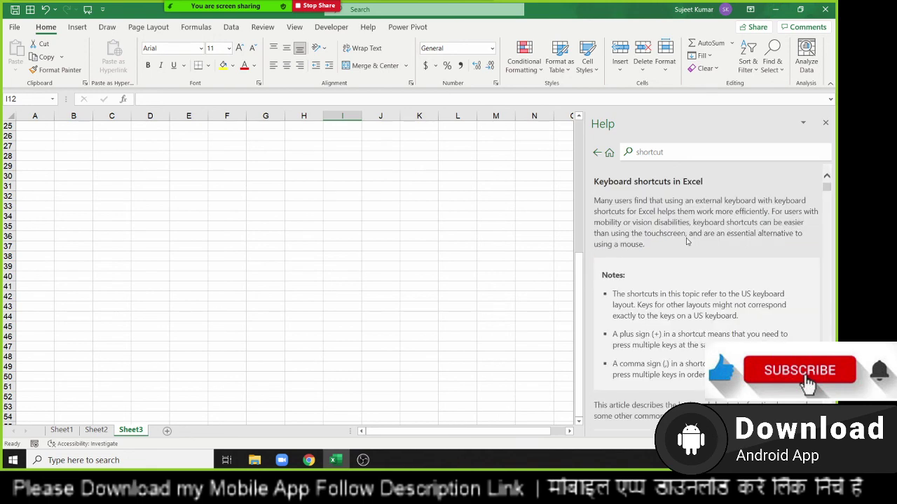
Scroll the article down to the bold, italic and underline formatting shortcuts.
scroll(677, 273, down, 3)
scroll(677, 273, down, 3)
scroll(678, 272, down, 3)
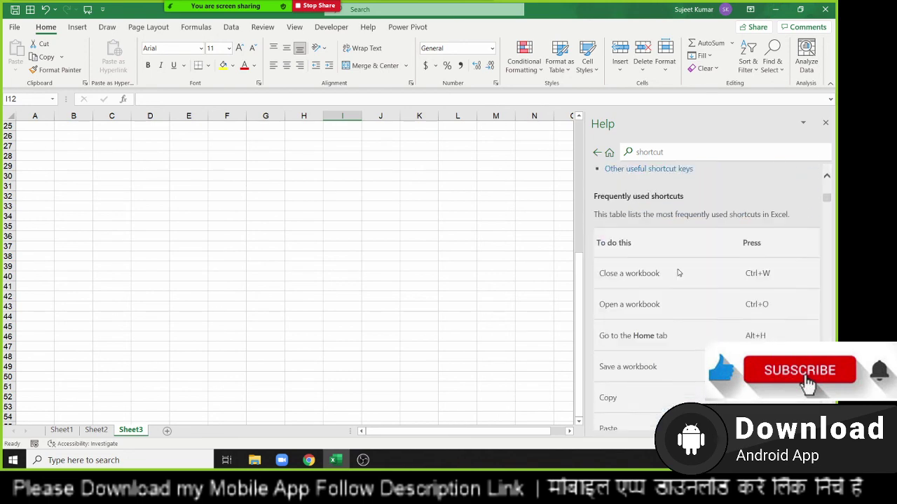
scroll(677, 272, down, 3)
scroll(678, 272, down, 3)
scroll(678, 272, down, 3)
scroll(680, 270, down, 3)
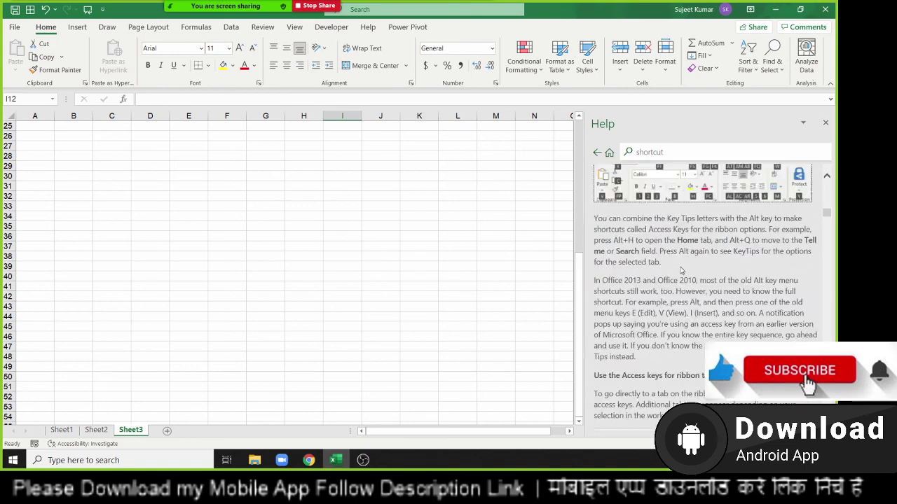
scroll(680, 269, down, 3)
scroll(681, 269, down, 3)
scroll(682, 269, down, 3)
scroll(683, 267, down, 3)
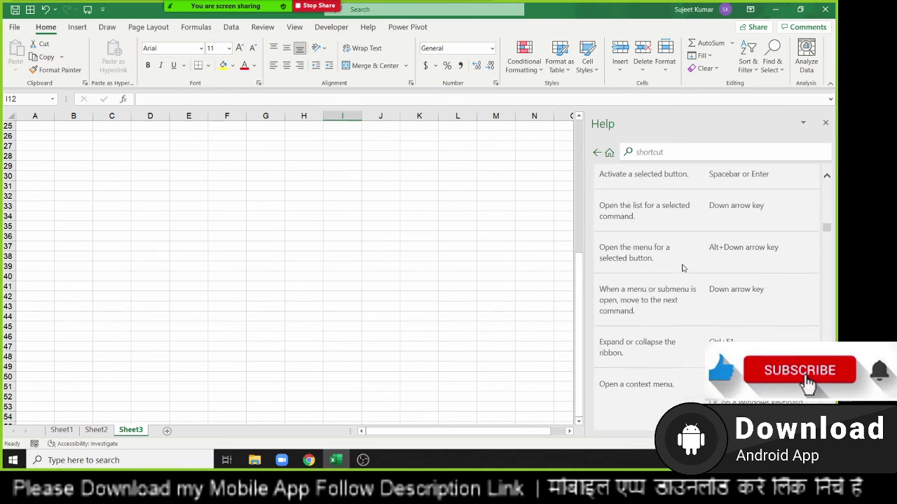
scroll(683, 267, down, 3)
scroll(683, 268, down, 3)
scroll(683, 268, down, 3)
scroll(684, 268, down, 3)
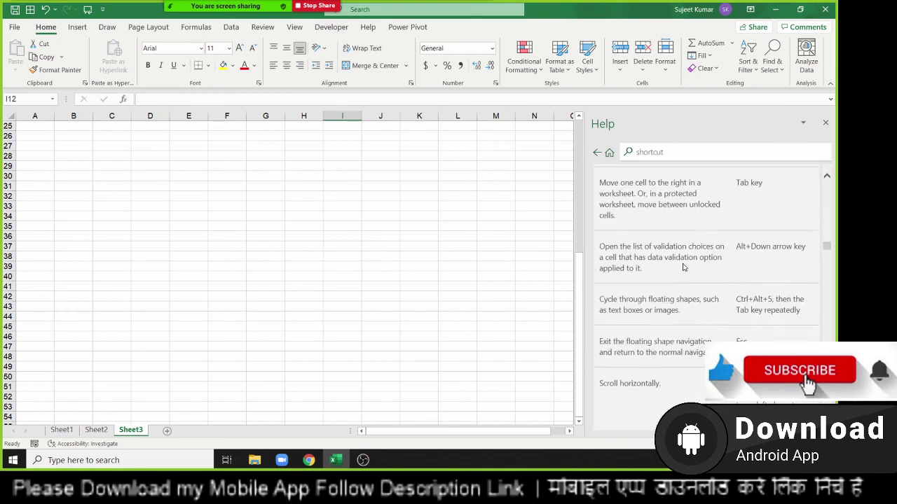
scroll(684, 267, down, 3)
scroll(684, 267, down, 3)
scroll(683, 265, down, 3)
scroll(683, 263, down, 3)
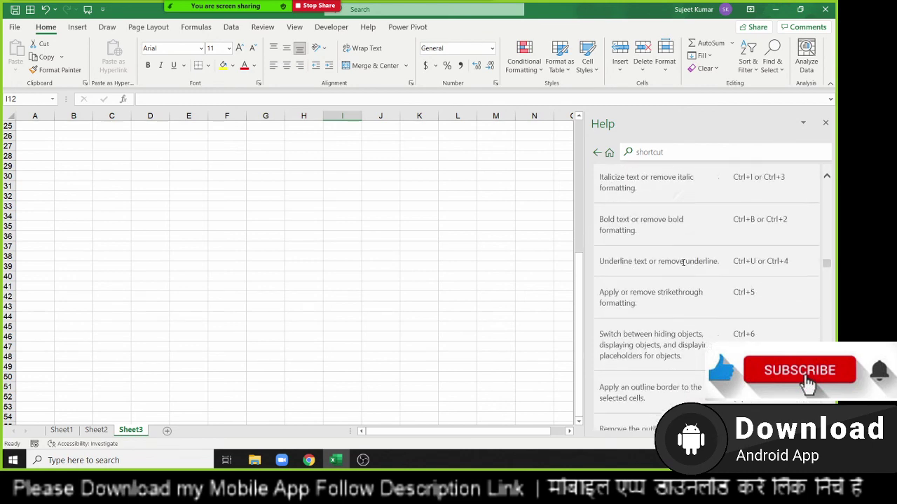
scroll(683, 263, down, 1)
click(645, 152)
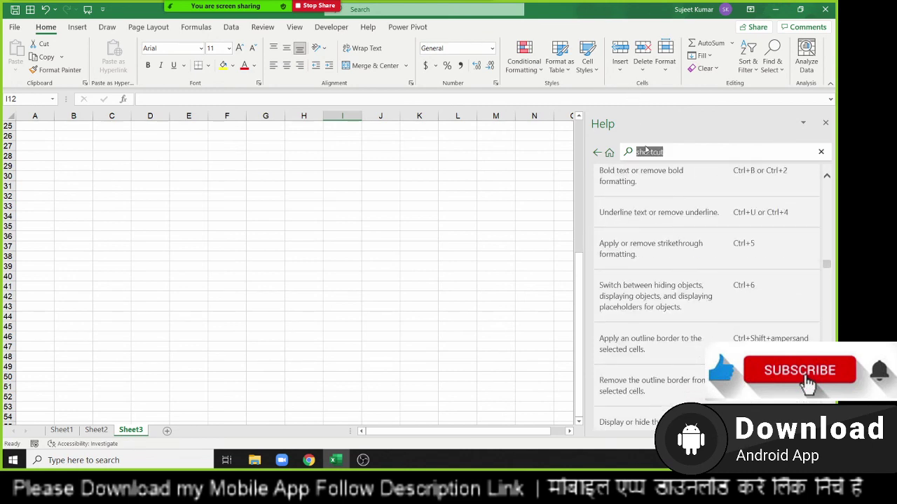
Search Help for 'limit', review the 'Excel specifications and limits' article, then close the pane.
text(limit)
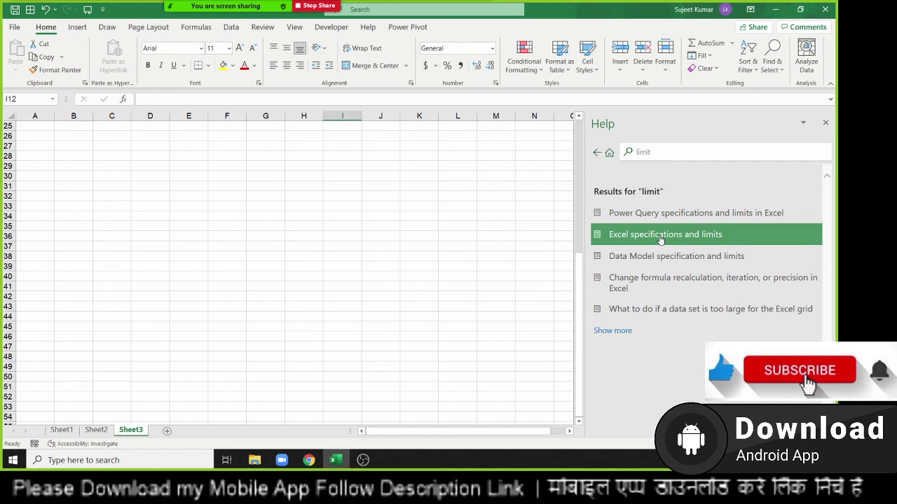
click(660, 239)
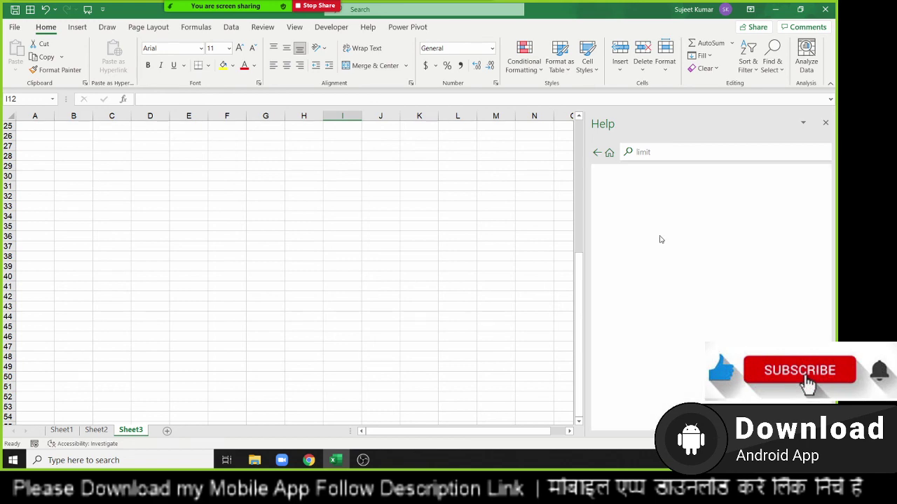
scroll(696, 259, down, 1)
scroll(696, 259, down, 5)
scroll(696, 258, down, 5)
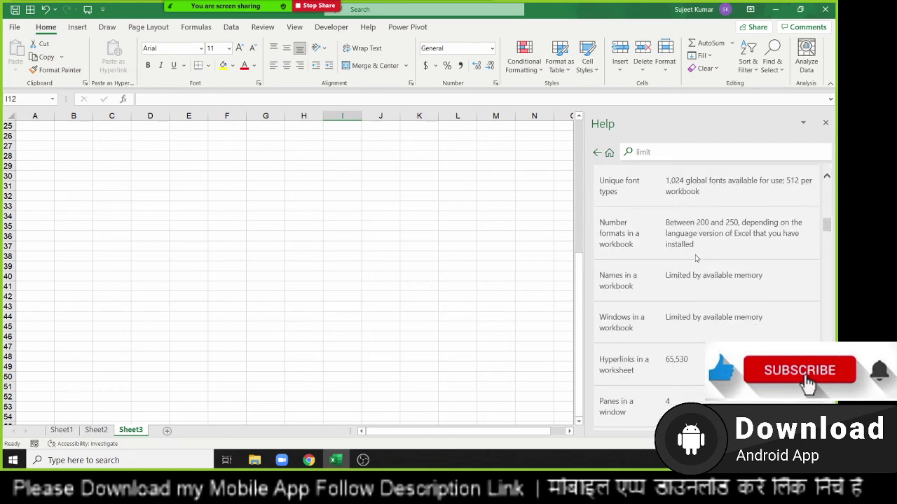
scroll(696, 258, down, 5)
scroll(696, 258, down, 5)
scroll(696, 259, down, 2)
scroll(696, 259, up, 5)
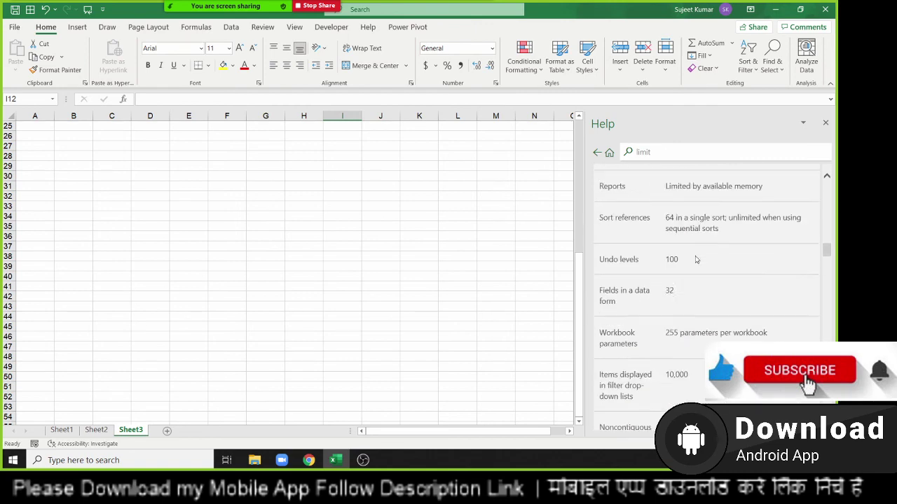
scroll(695, 259, up, 5)
scroll(696, 259, up, 5)
scroll(695, 258, up, 5)
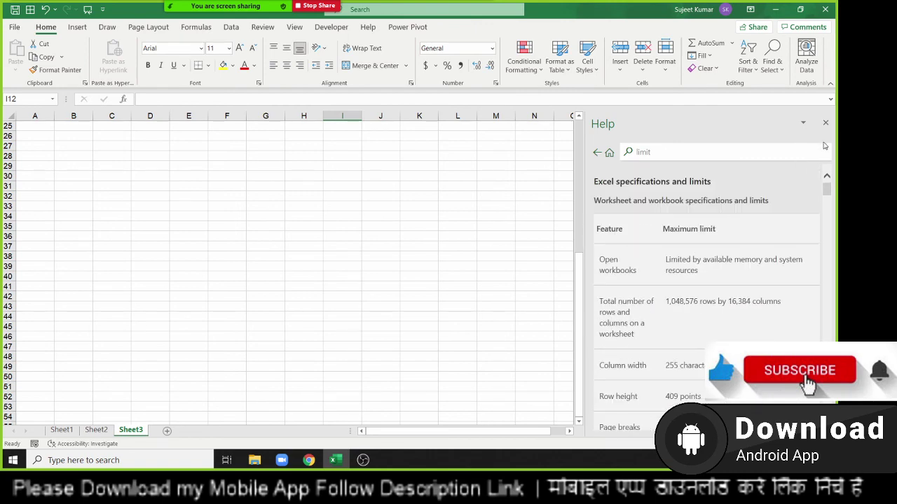
click(825, 125)
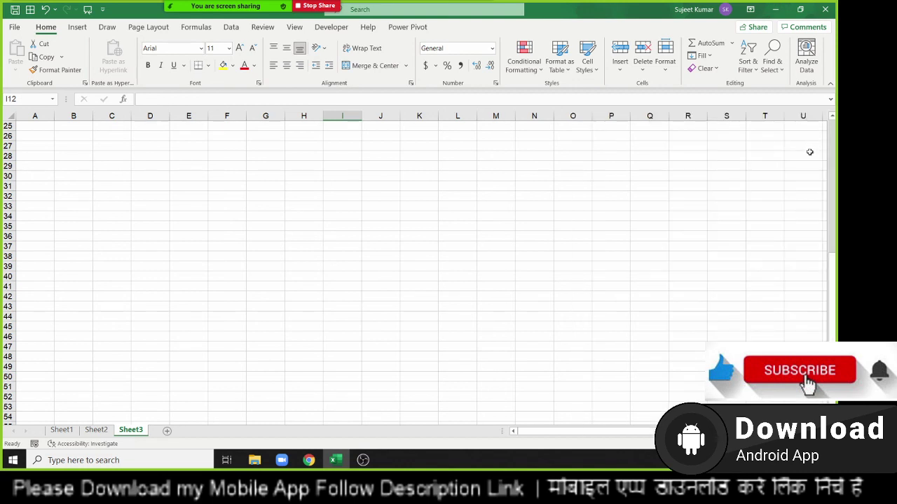
key(F1)
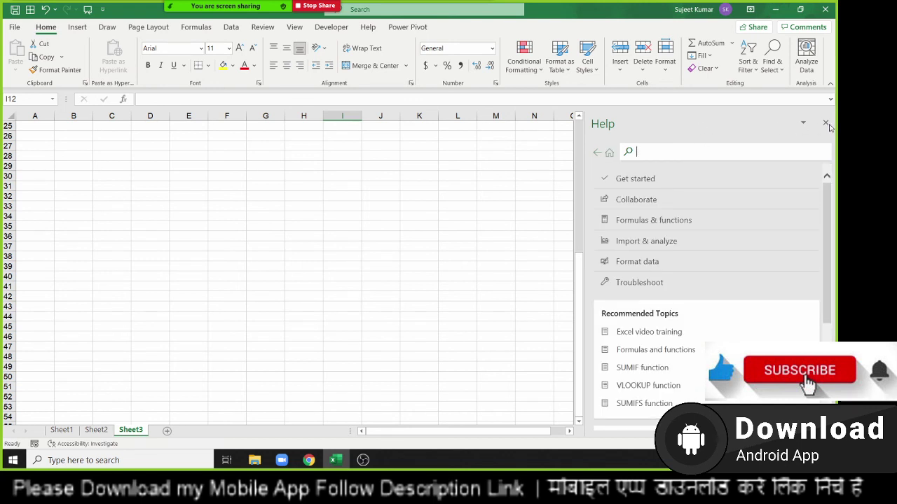
click(826, 123)
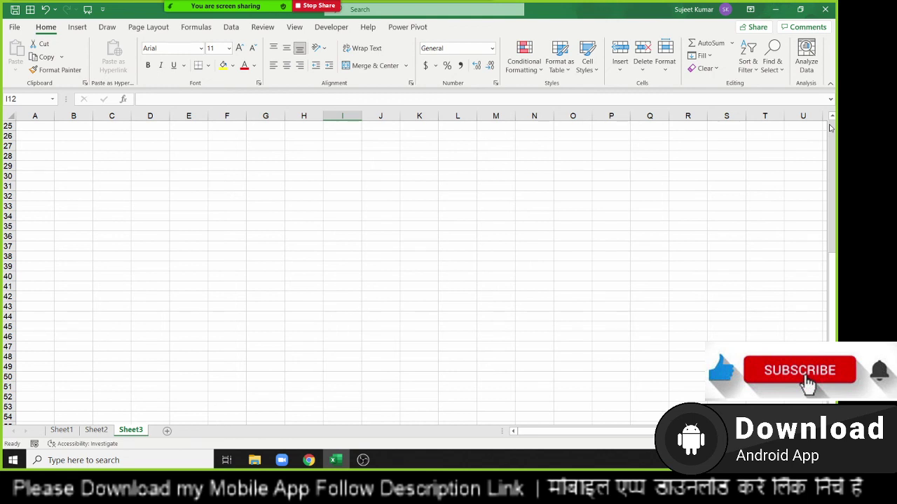
click(375, 142)
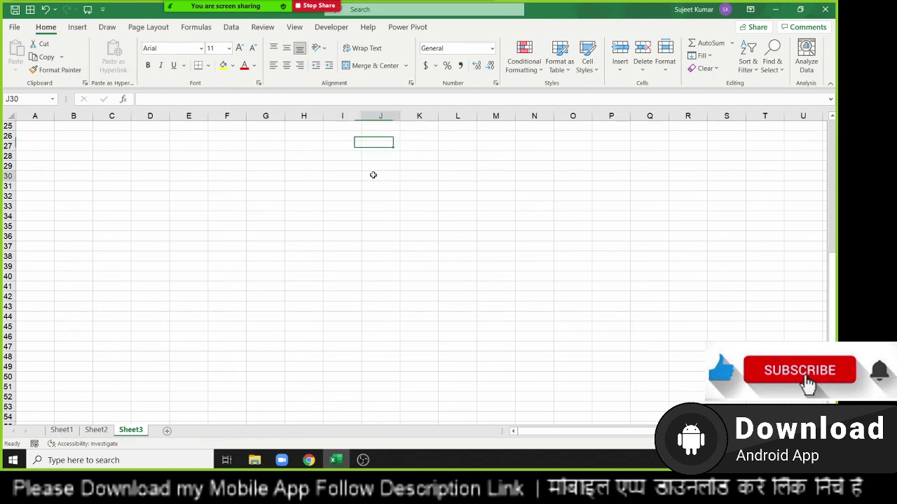
right_click(372, 175)
click(238, 206)
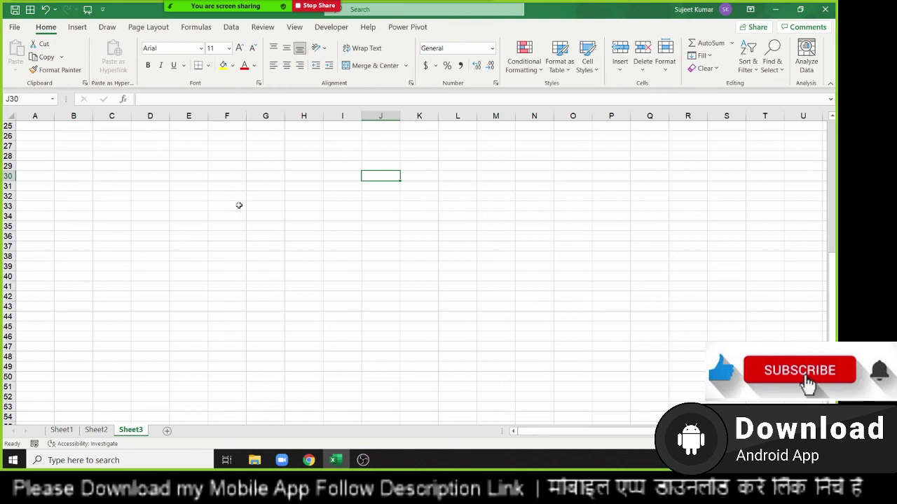
Browse the File > New template gallery, then return to Book1 and show the desktop.
click(19, 26)
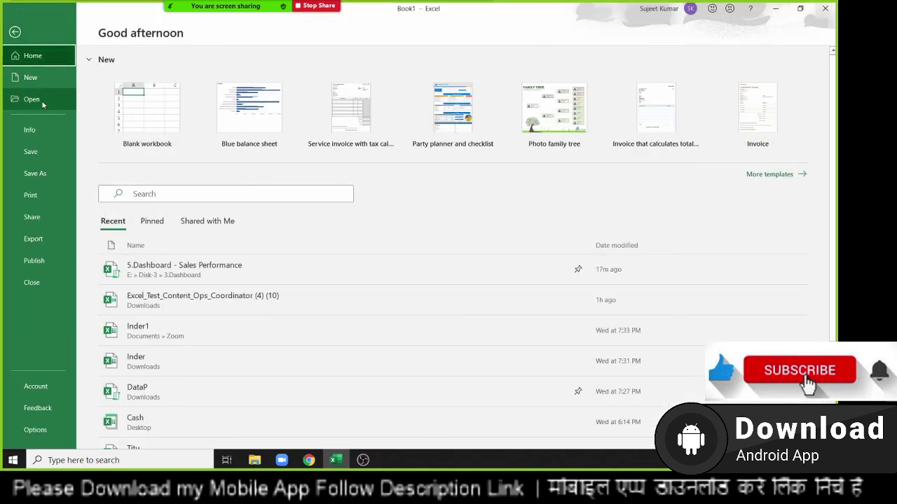
click(42, 86)
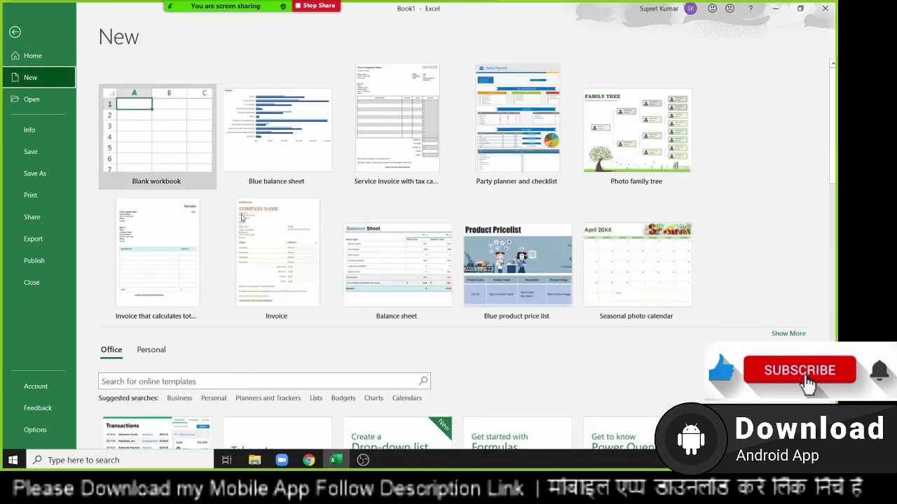
scroll(241, 217, down, 2)
scroll(252, 227, down, 2)
scroll(266, 242, down, 4)
scroll(283, 258, down, 2)
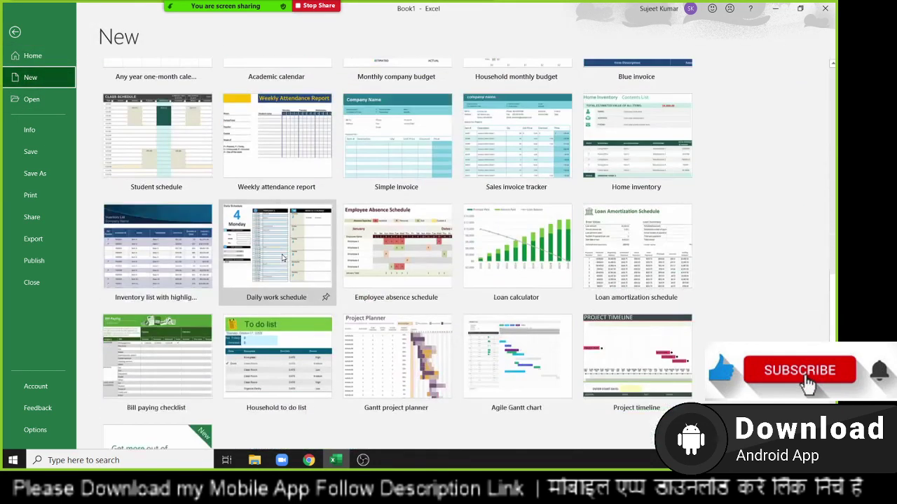
scroll(283, 258, down, 2)
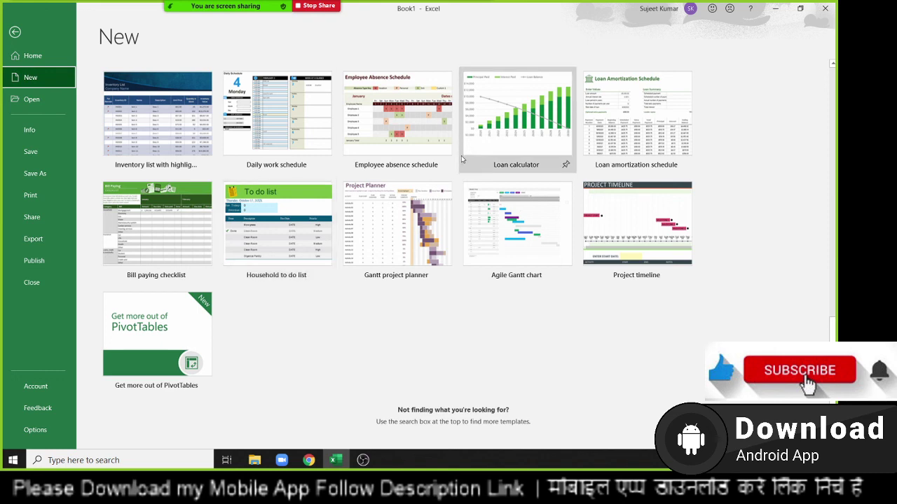
scroll(420, 280, up, 5)
scroll(430, 283, up, 3)
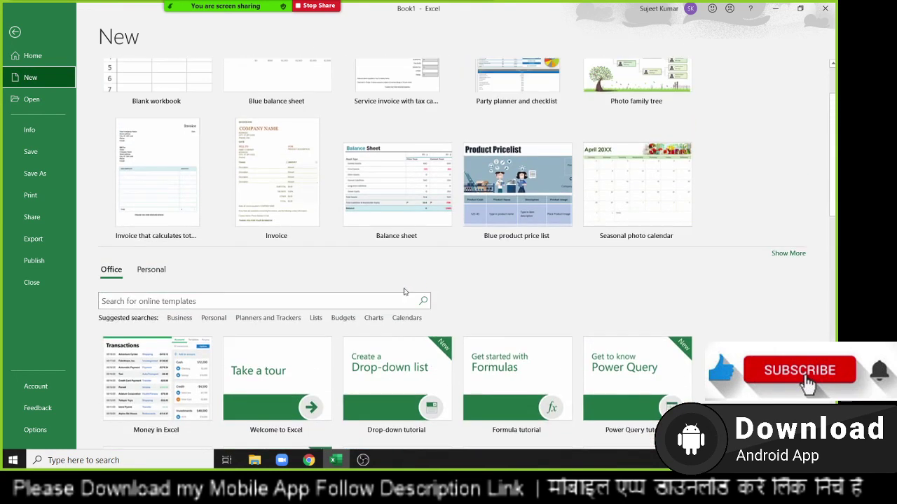
scroll(330, 329, up, 1)
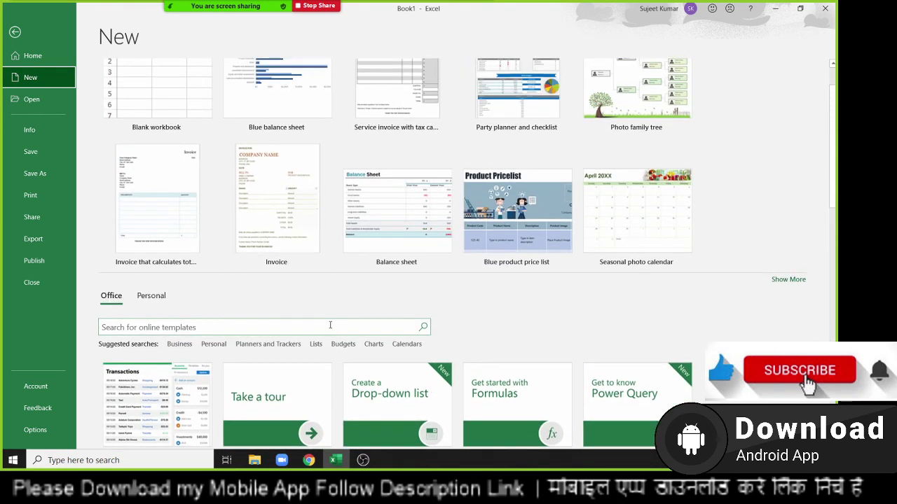
scroll(330, 327, up, 1)
scroll(328, 343, down, 2)
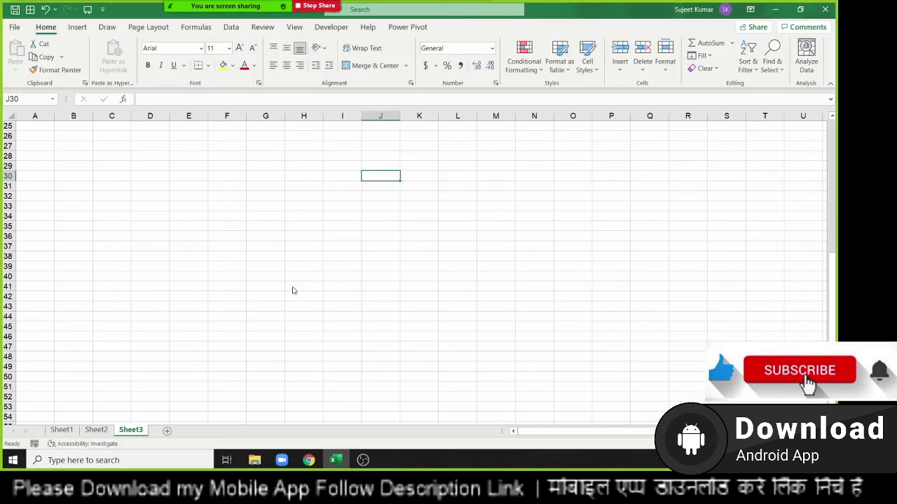
key(Escape)
key(super+d)
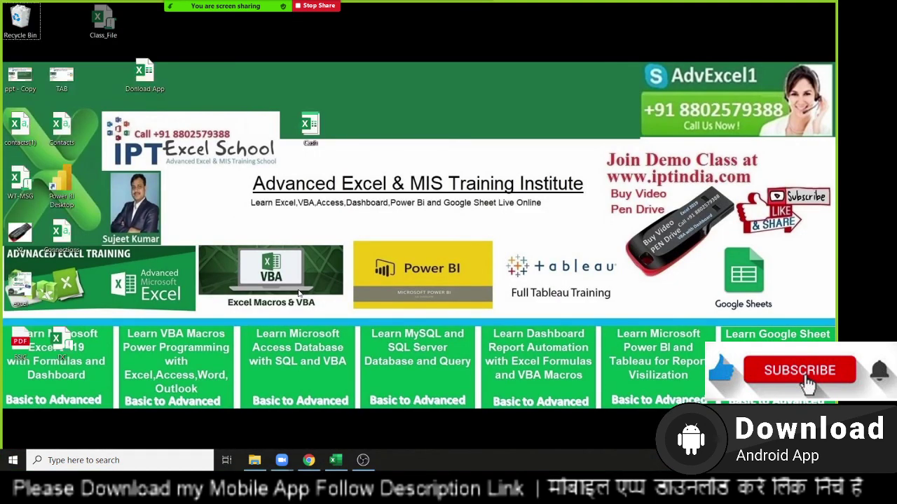